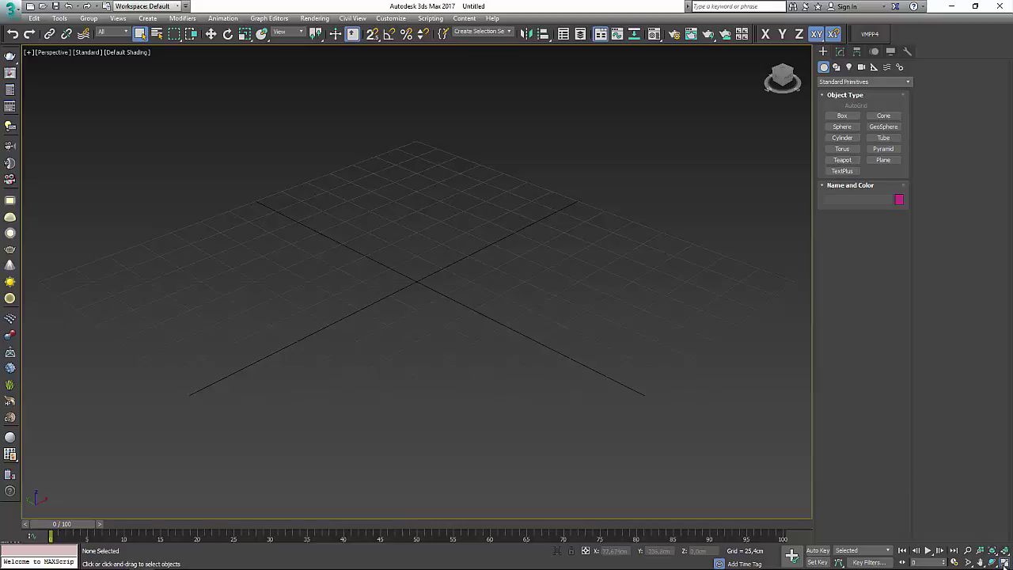
# Step: Switch to the four-viewport layout and hide the grid in the views
pyautogui.hotkey('alt', 'w')
pyautogui.click(224, 169)
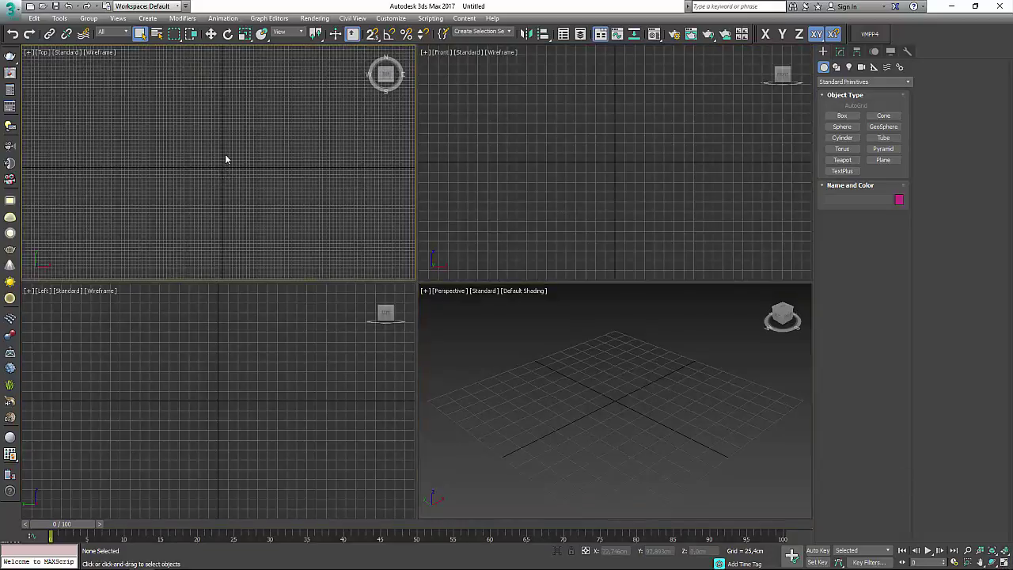
pyautogui.press('g')
pyautogui.click(580, 164)
pyautogui.press('g')
pyautogui.press('g')
pyautogui.click(280, 369)
pyautogui.press('g')
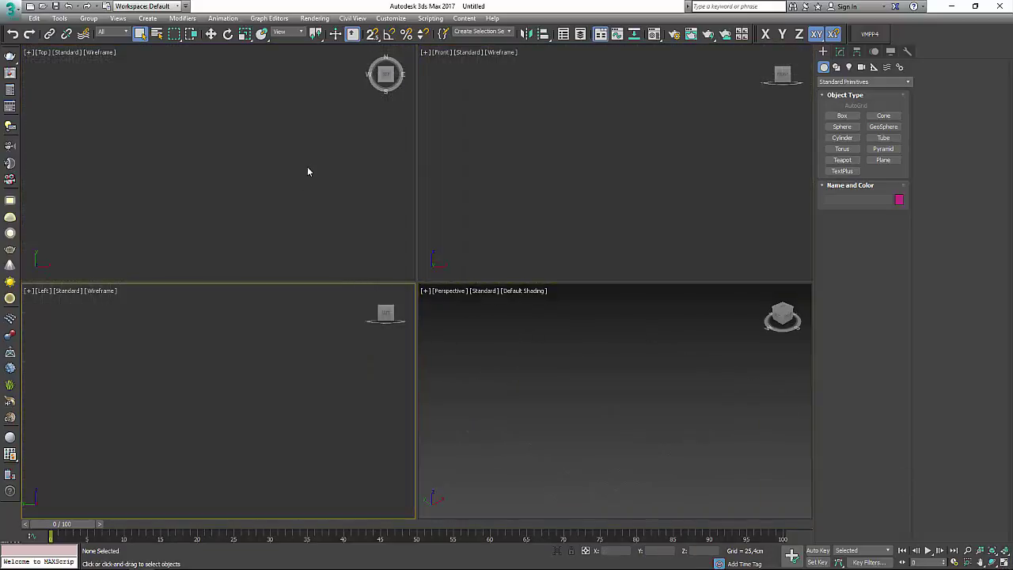
pyautogui.click(308, 171)
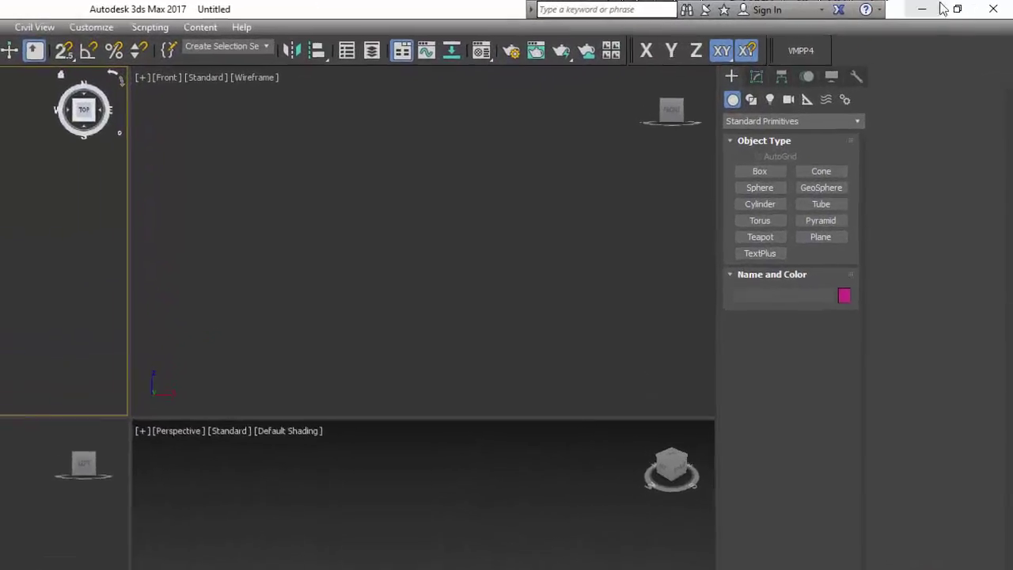
# Step: Draw a rectangle in the Front view, first sizing it 10 cm by 5 cm
pyautogui.click(741, 103)
pyautogui.click(796, 195)
pyautogui.moveTo(456, 236); pyautogui.dragTo(534, 253)
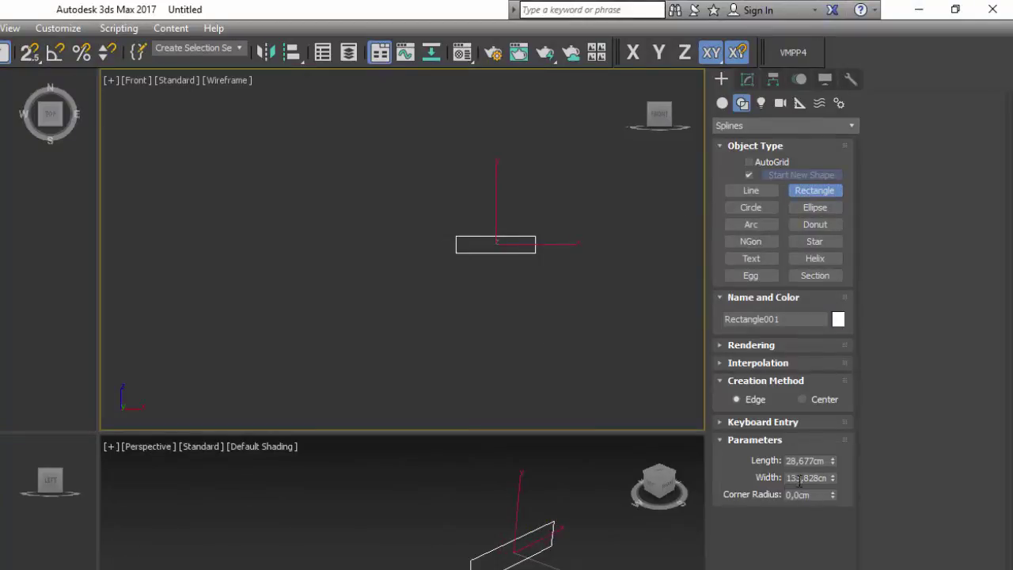
pyautogui.click(810, 461)
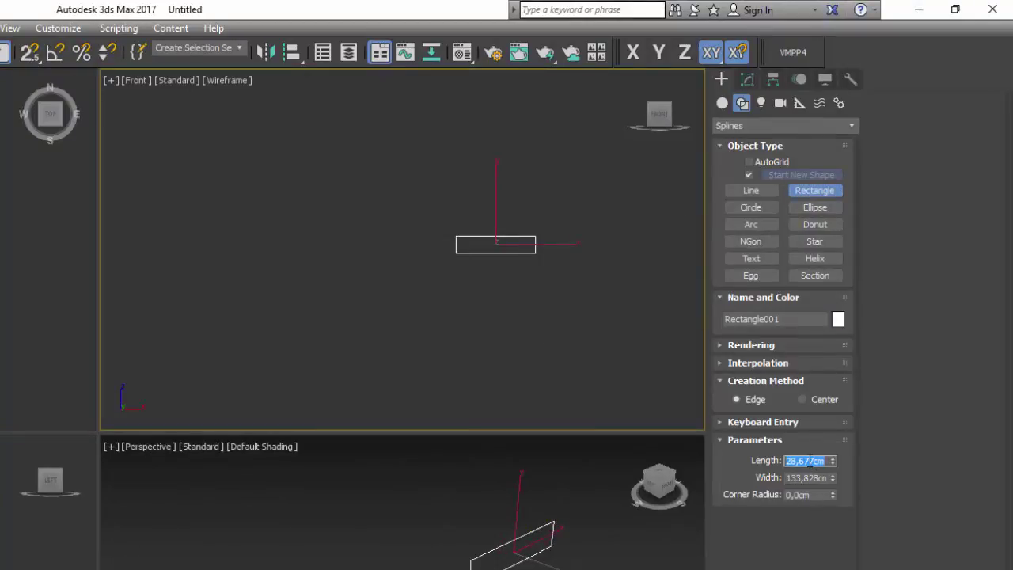
pyautogui.write('10')
pyautogui.press('Return')
pyautogui.click(800, 478)
pyautogui.write('5')
pyautogui.press('Return')
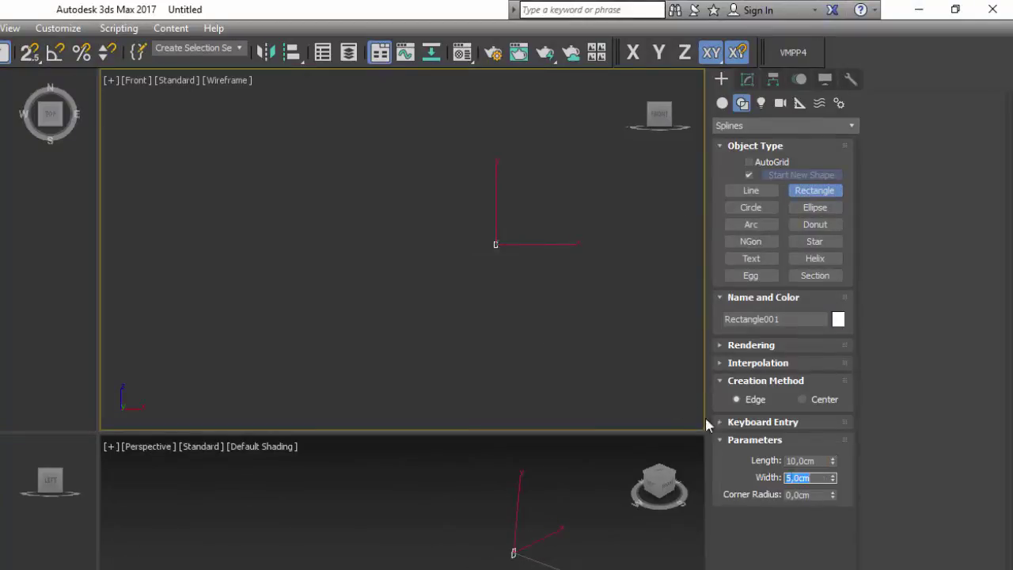
# Step: Correct the rectangle to Length 4 cm and Width 10 cm and zoom to fit
pyautogui.click(808, 462)
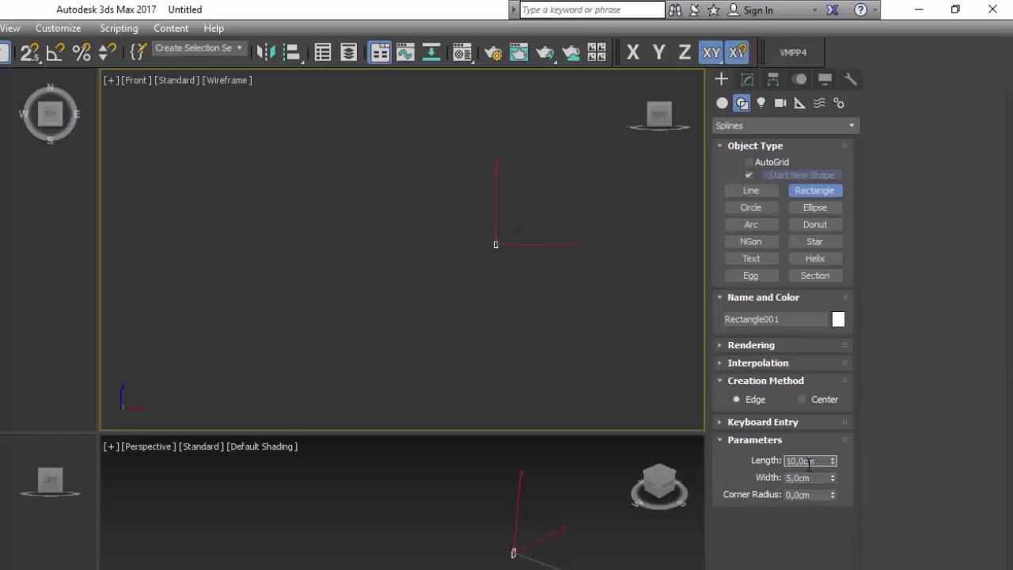
pyautogui.write('4')
pyautogui.click(798, 474)
pyautogui.write('10')
pyautogui.press('Return')
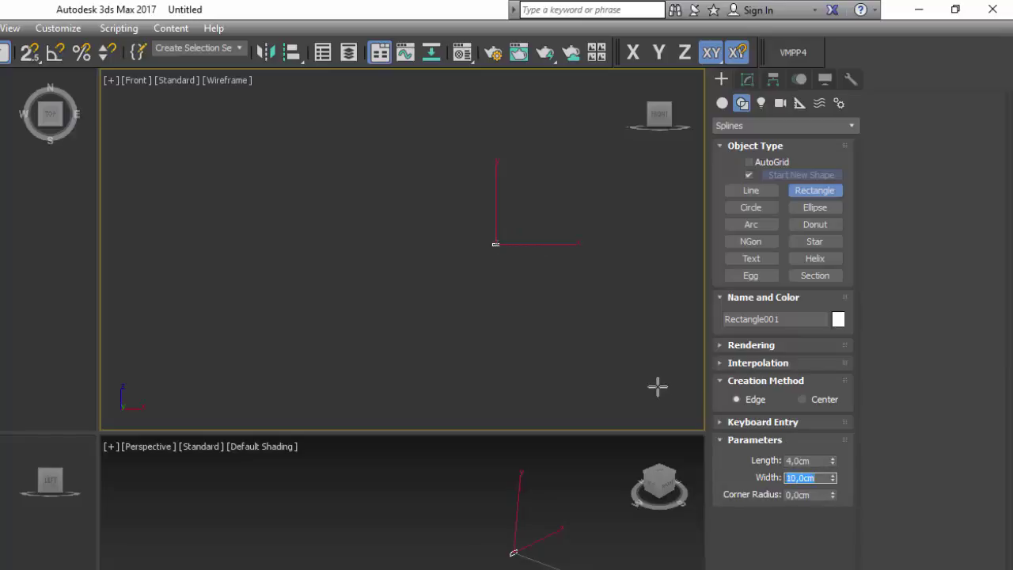
pyautogui.press('z')
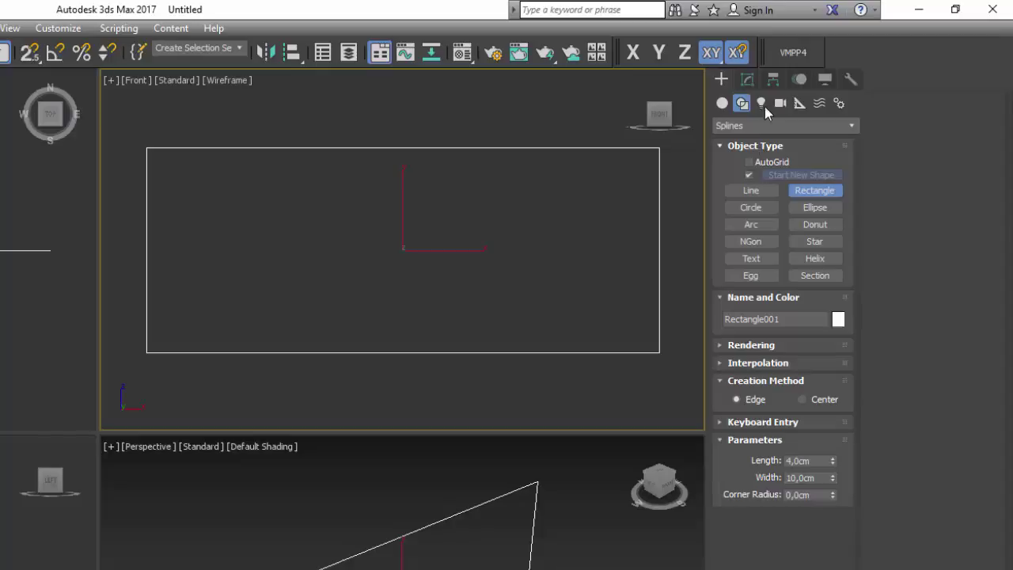
pyautogui.click(746, 79)
# Step: Add an Extrude modifier with Amount 80 cm, turning the rectangle into a solid slat
pyautogui.press('w')
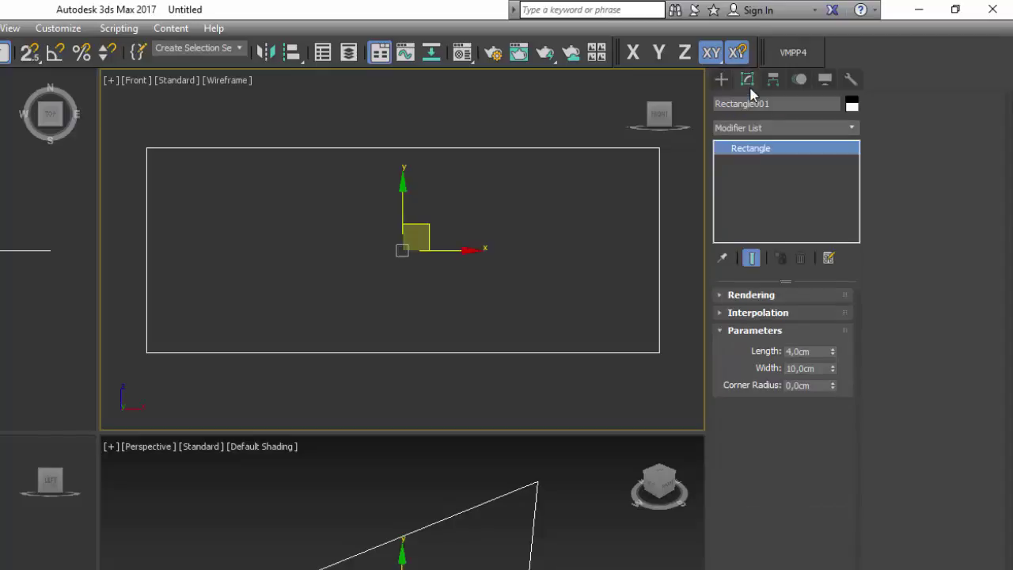
pyautogui.click(736, 127)
pyautogui.press('e')
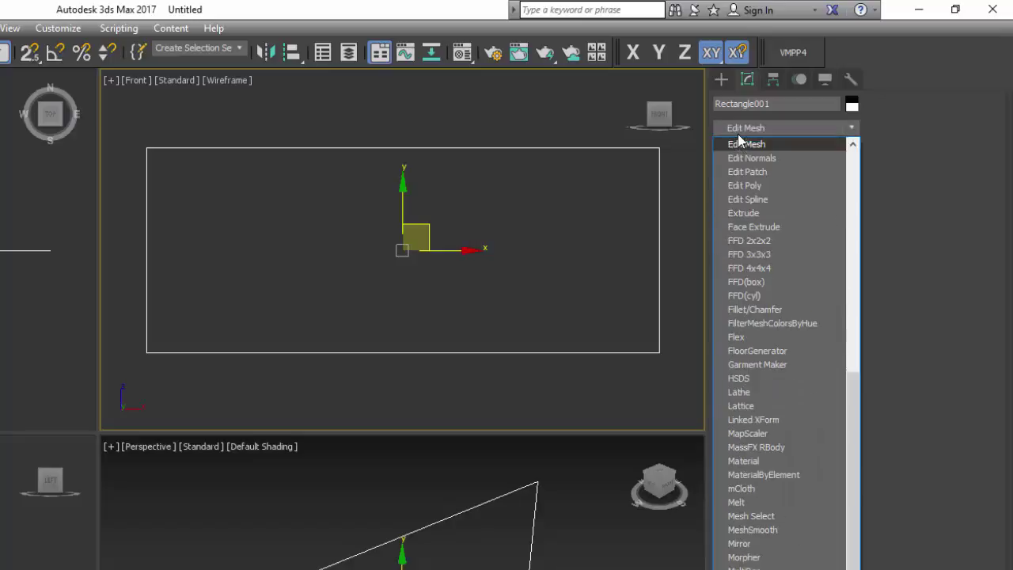
pyautogui.click(743, 213)
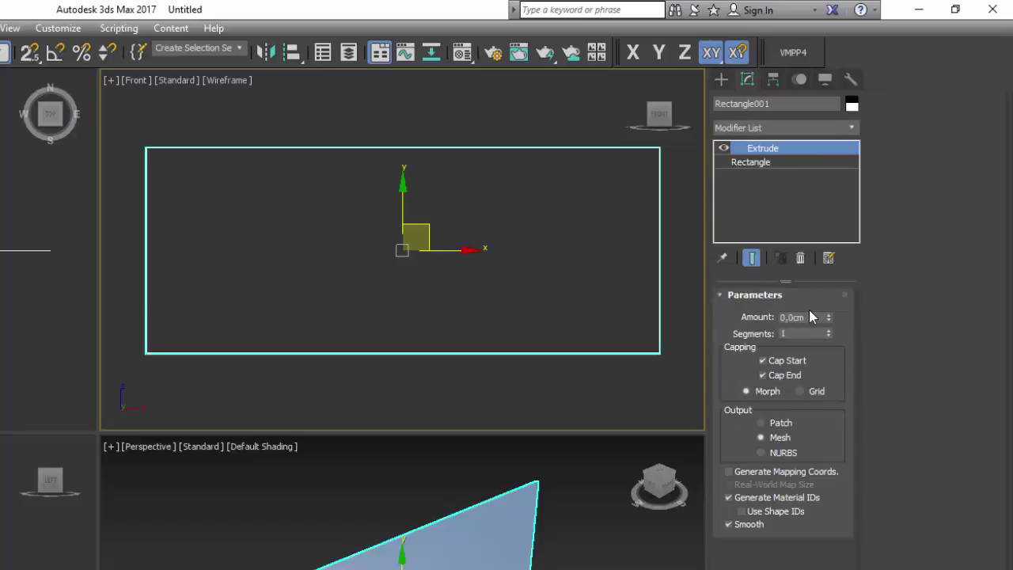
pyautogui.doubleClick(795, 316)
pyautogui.write('80')
pyautogui.press('Return')
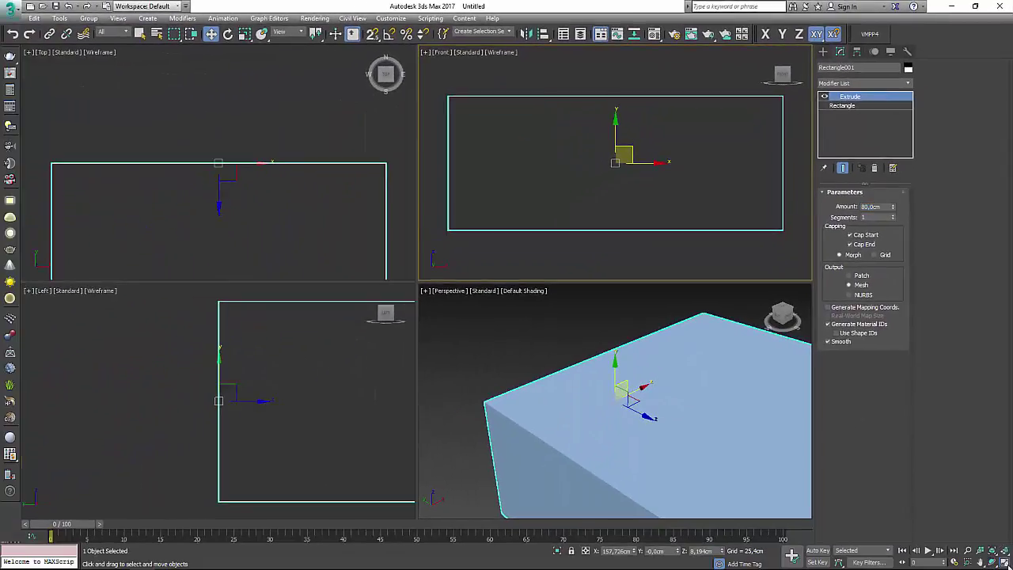
pyautogui.click(1005, 561)
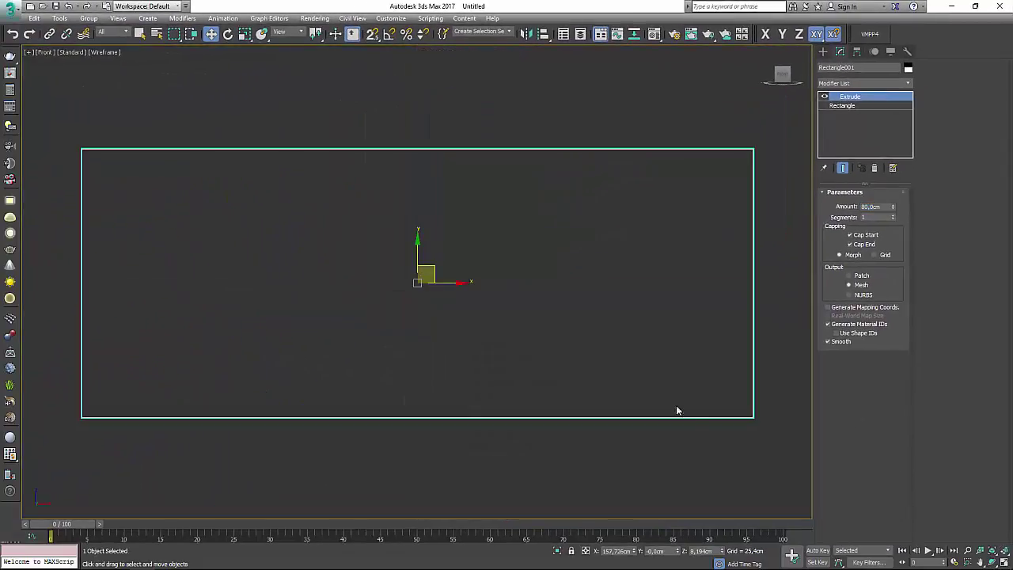
pyautogui.click(1003, 562)
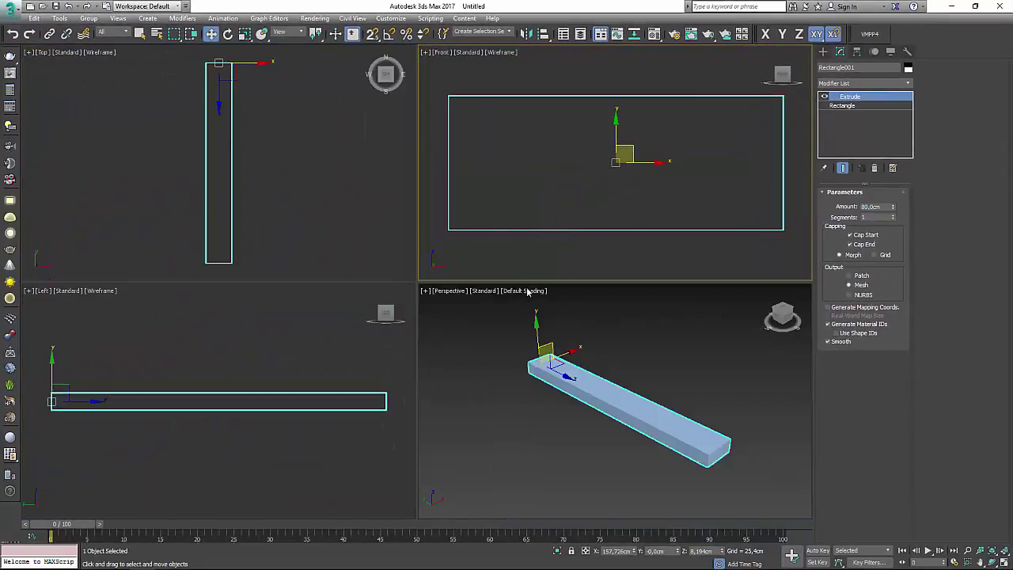
pyautogui.scroll(-2, 239, 125)
pyautogui.scroll(-3, 238, 125)
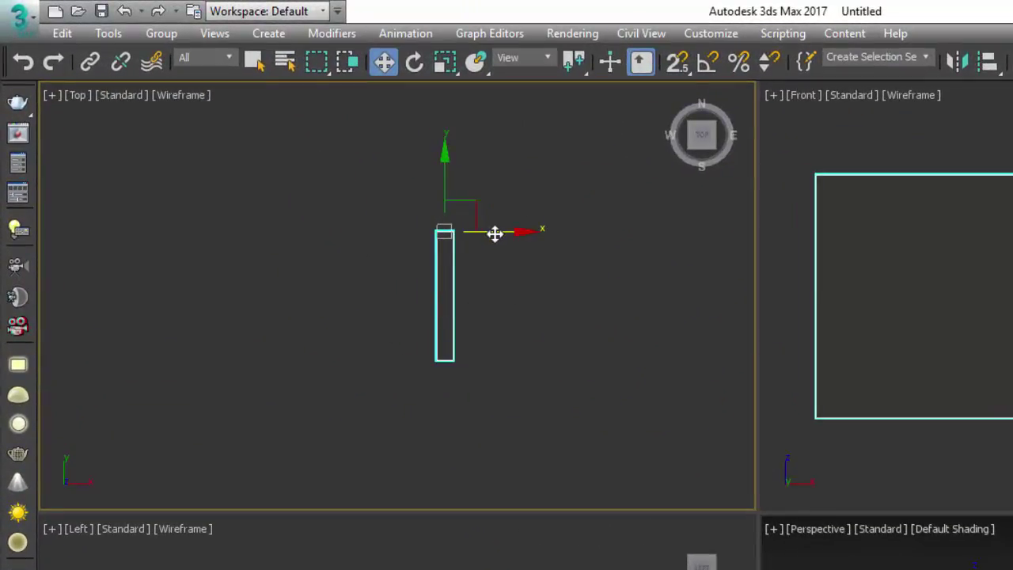
# Step: Clone the slat as an independent Copy and snap-move it along X beside the original
pyautogui.keyDown('shift'); pyautogui.moveTo(493, 228); pyautogui.dragTo(463, 234); pyautogui.keyUp('shift')
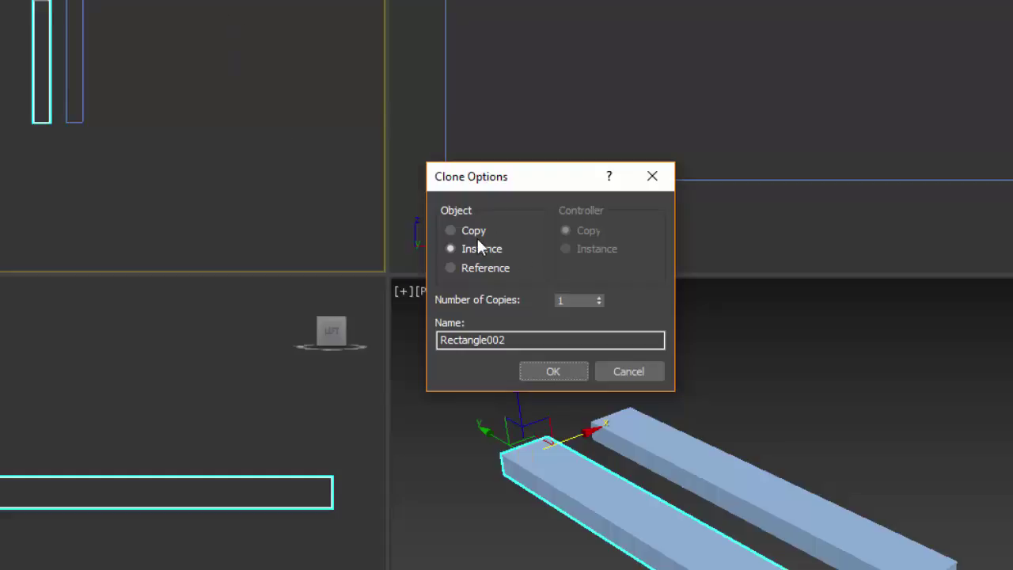
pyautogui.click(553, 371)
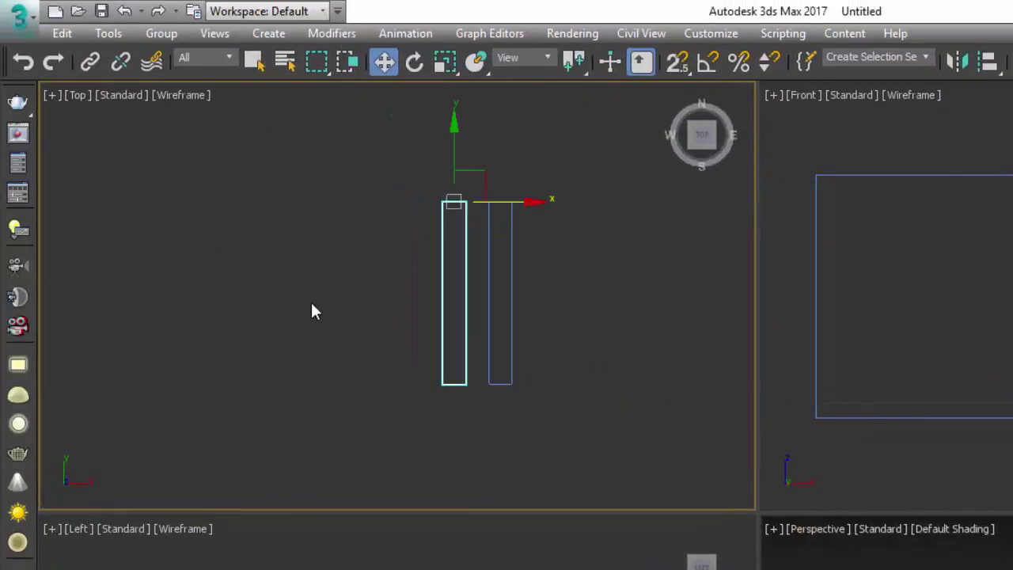
pyautogui.press('s')
pyautogui.moveTo(549, 163)
pyautogui.mouseDown()
pyautogui.moveTo(507, 253)
pyautogui.moveTo(561, 257)
pyautogui.mouseUp()
pyautogui.moveTo(597, 241); pyautogui.dragTo(585, 255, button='middle')
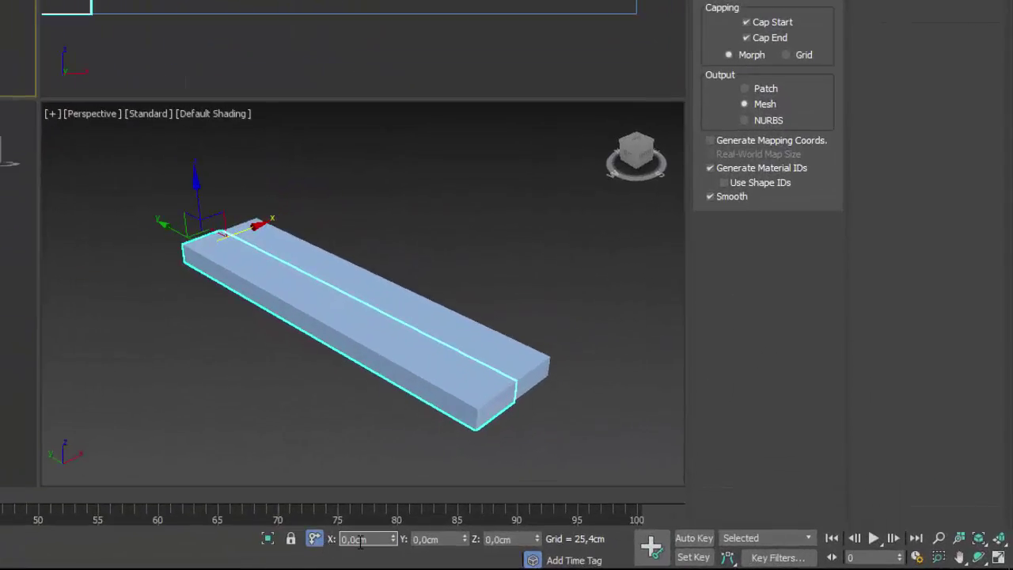
pyautogui.click(360, 539)
pyautogui.write('-')
pyautogui.write('0')
pyautogui.press('Return')
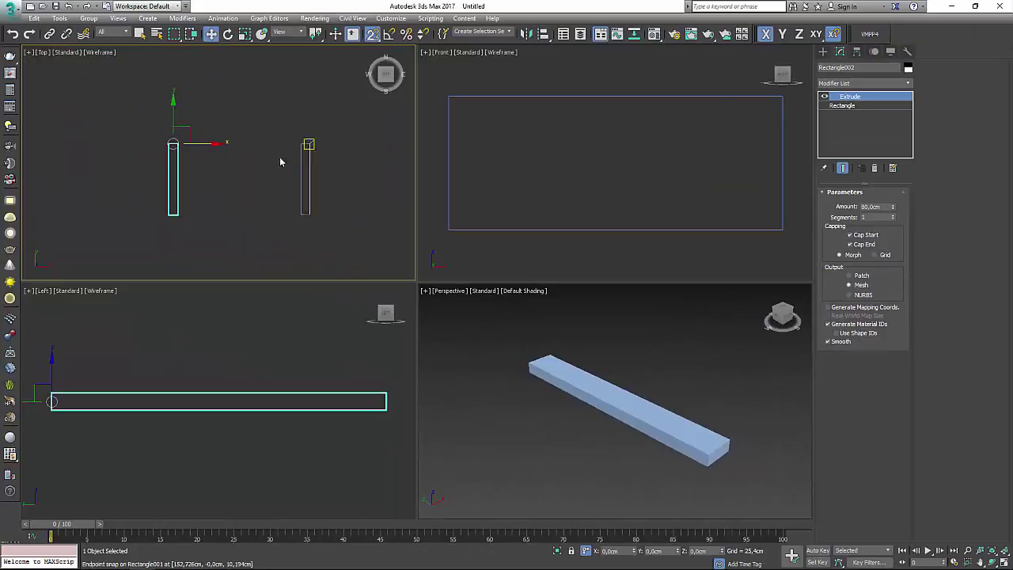
# Step: With angle snap on, Shift-rotate a copy of the slat by 90 degrees
pyautogui.moveTo(267, 153); pyautogui.dragTo(271, 171, button='middle')
pyautogui.press('e')
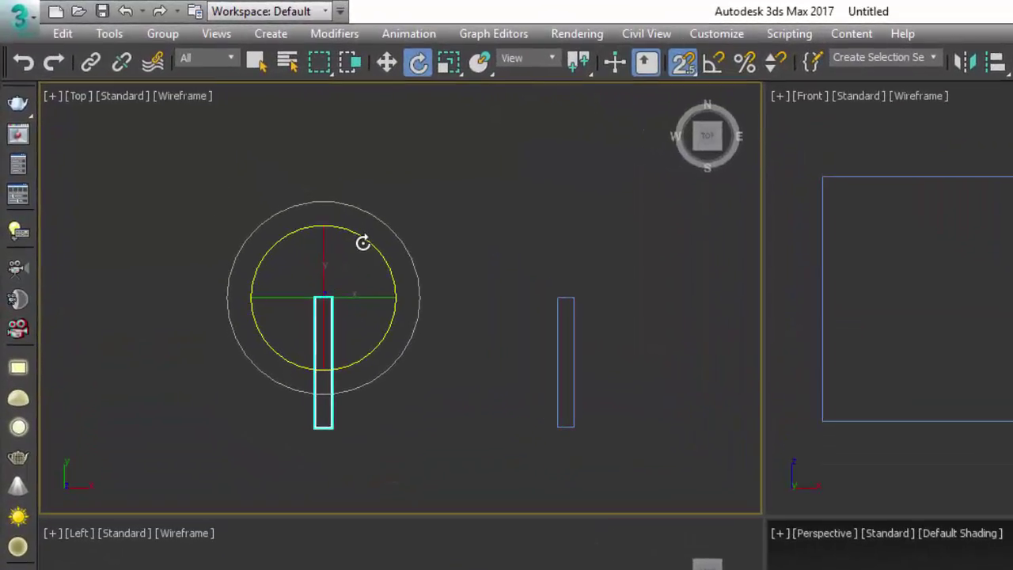
pyautogui.click(706, 65)
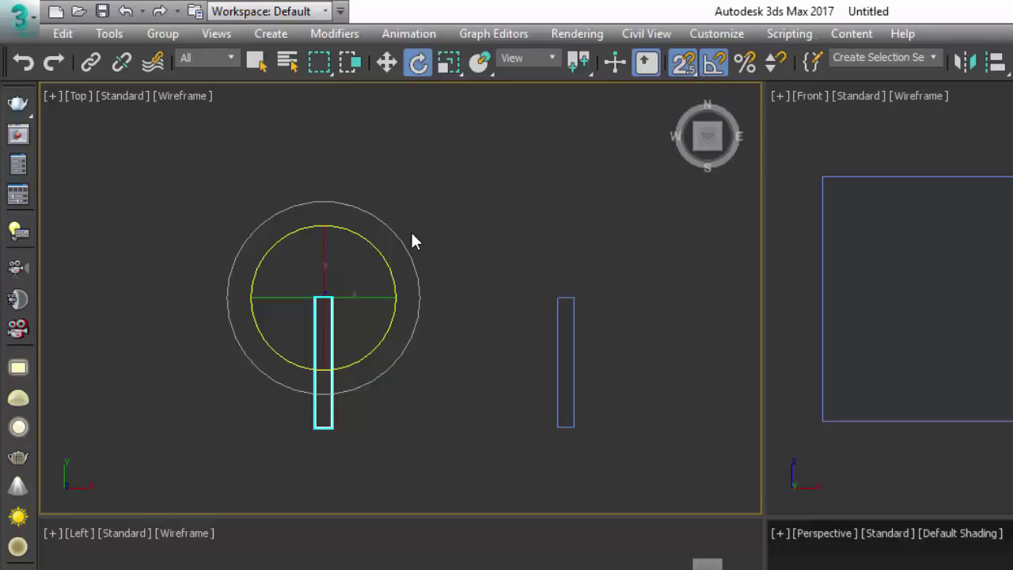
pyautogui.moveTo(366, 235); pyautogui.dragTo(446, 280)
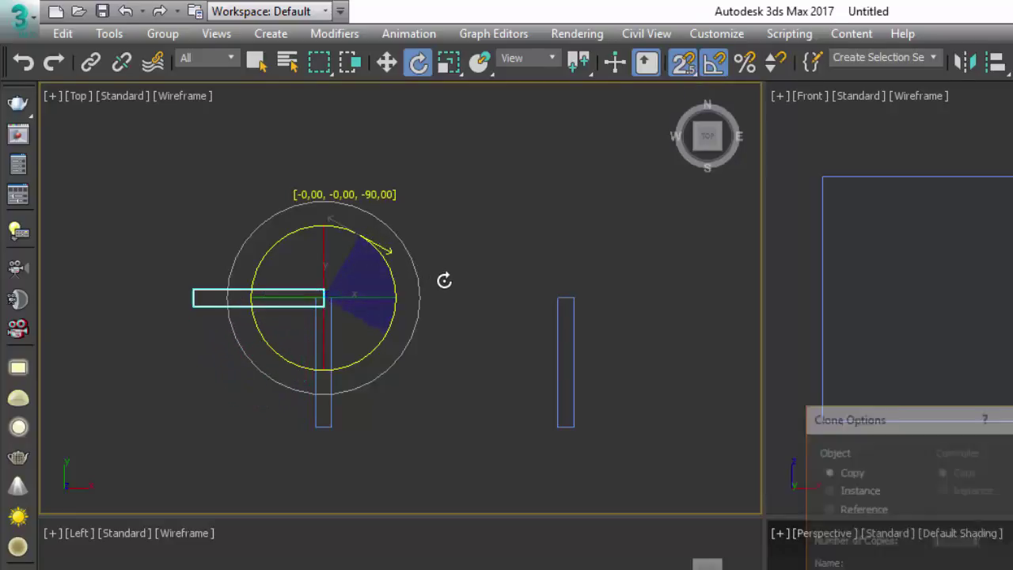
pyautogui.press('Return')
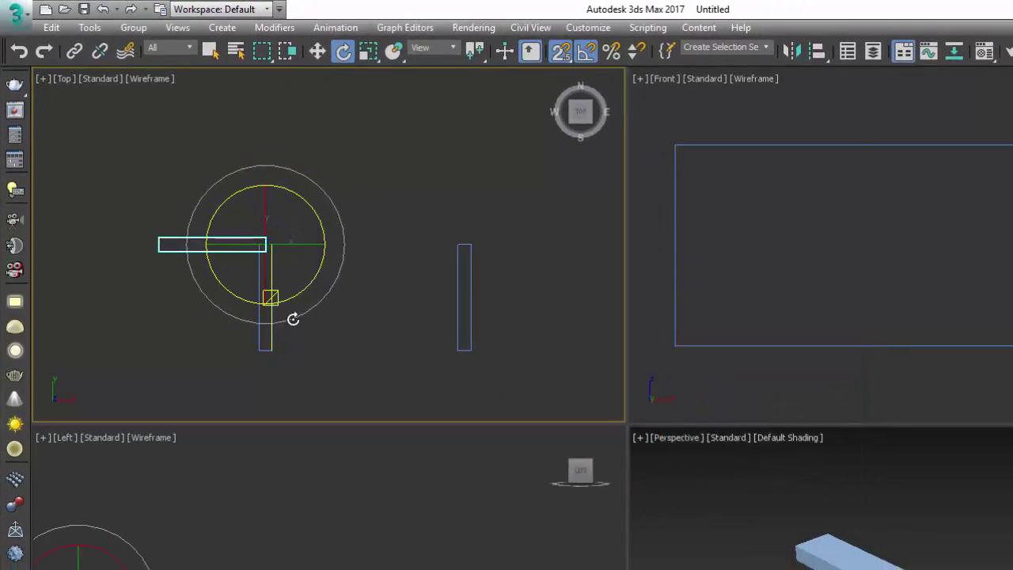
# Step: Move the rotated copy and snap it onto the slat's corner
pyautogui.press('w')
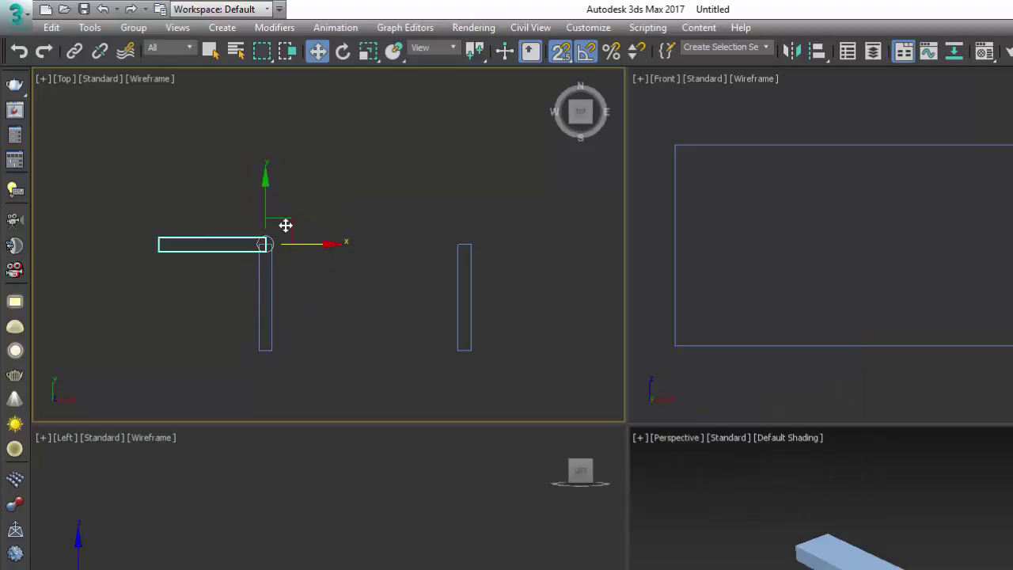
pyautogui.moveTo(288, 223)
pyautogui.mouseDown()
pyautogui.moveTo(450, 190)
pyautogui.moveTo(467, 310)
pyautogui.mouseUp()
pyautogui.scroll(3, 448, 207)
pyautogui.scroll(2, 448, 208)
pyautogui.scroll(-2, 463, 297)
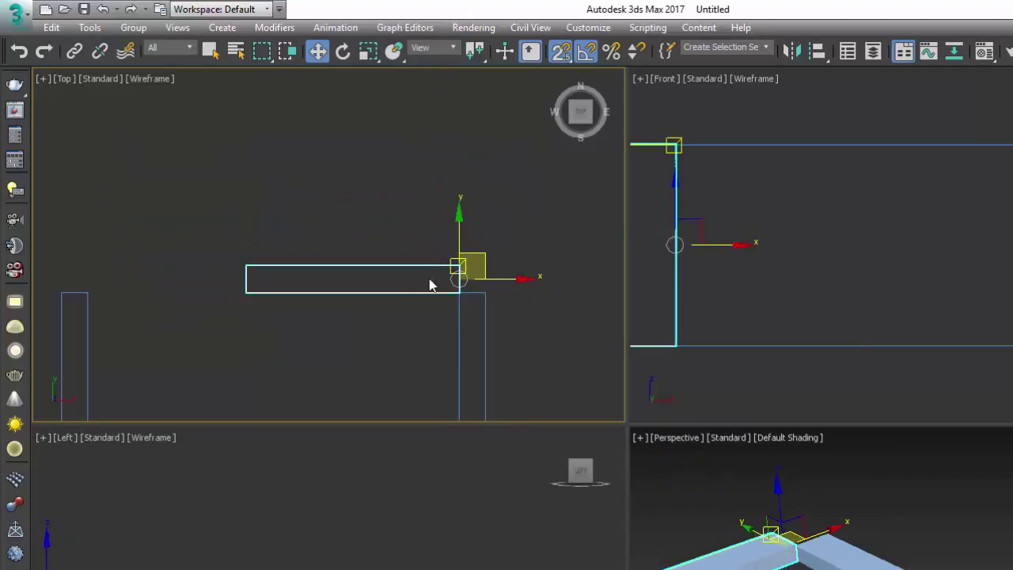
pyautogui.moveTo(429, 282); pyautogui.dragTo(470, 244, button='middle')
# Step: Maximize the Top view and convert the crossing rail to Editable Poly
pyautogui.hotkey('alt', 'w')
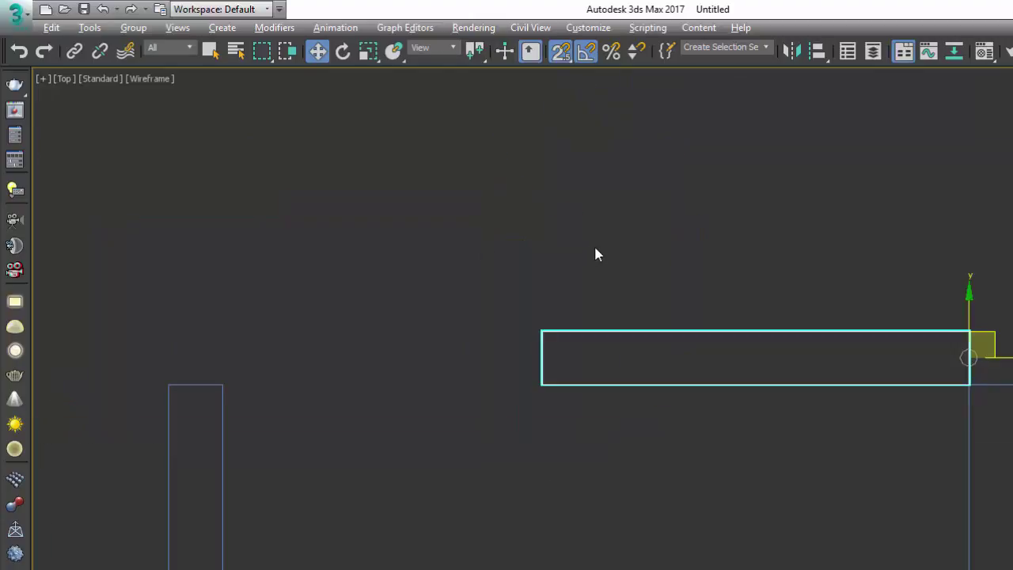
pyautogui.moveTo(594, 253); pyautogui.dragTo(492, 201, button='middle')
pyautogui.rightClick(493, 201)
pyautogui.moveTo(522, 354)
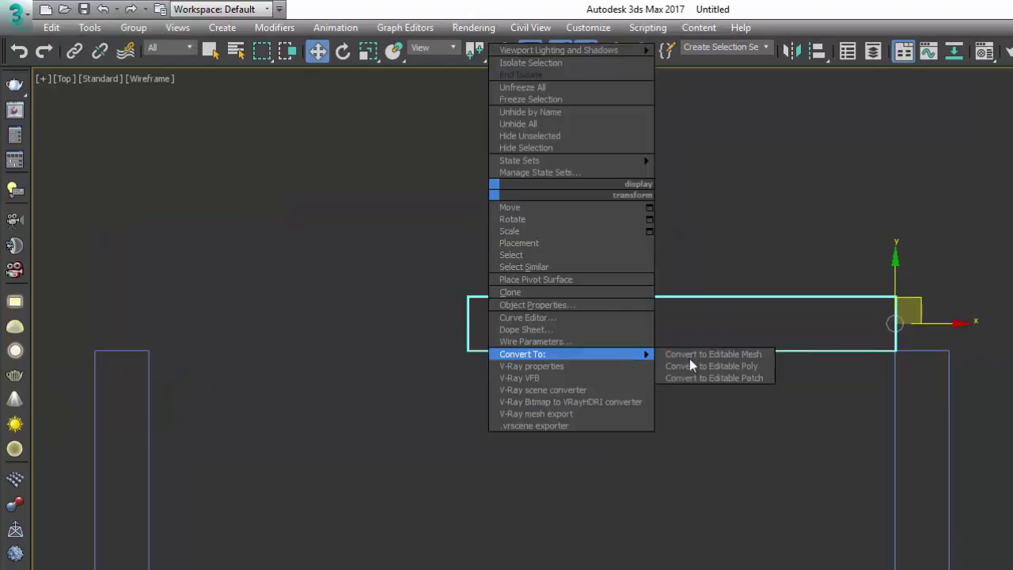
pyautogui.click(721, 362)
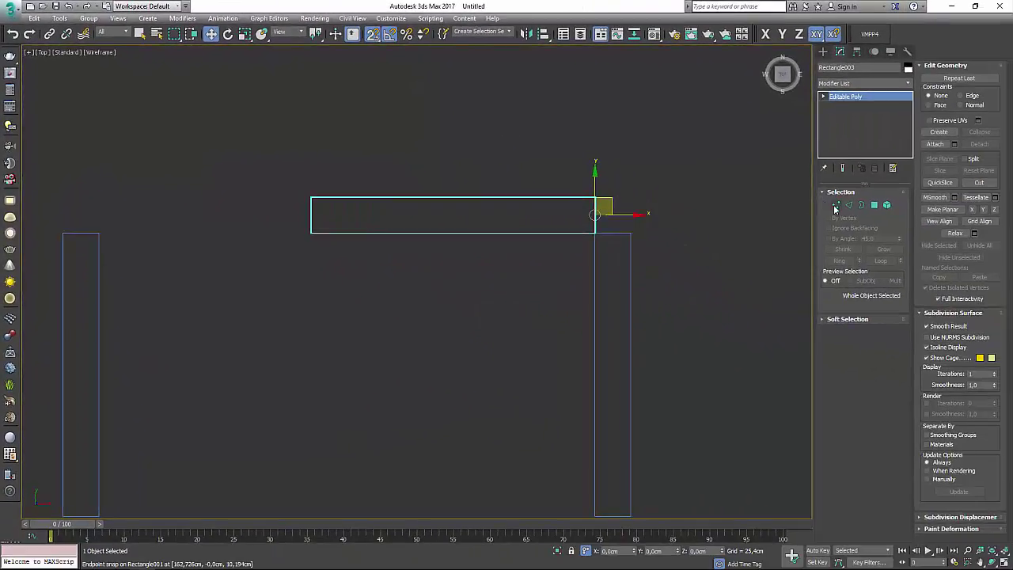
# Step: Slant the rail's end by snapping its top vertex along X onto the leg's corner
pyautogui.click(834, 206)
pyautogui.scroll(2, 664, 198)
pyautogui.moveTo(561, 208); pyautogui.dragTo(614, 250)
pyautogui.press('F5')
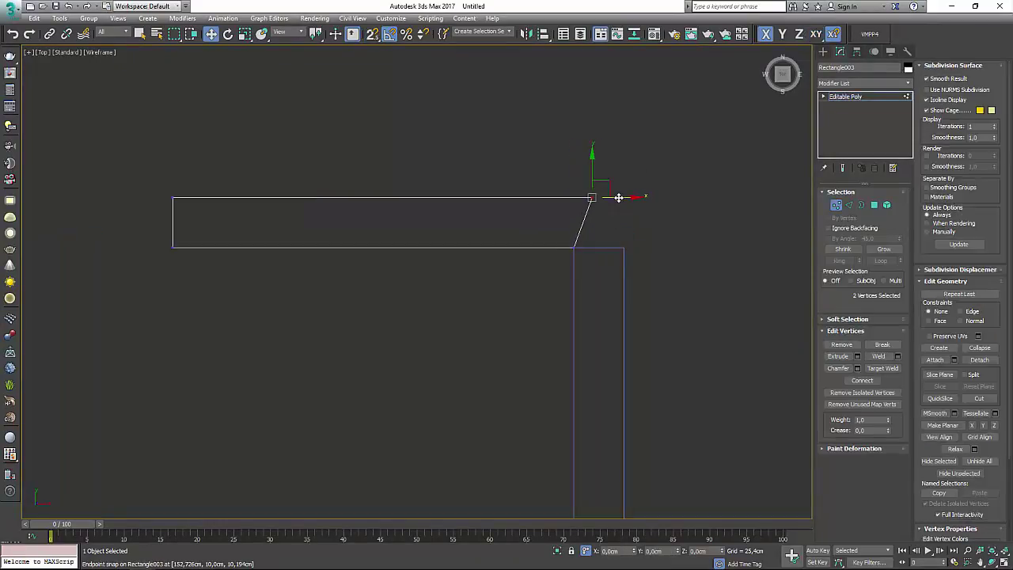
pyautogui.press('s')
pyautogui.moveTo(619, 197); pyautogui.dragTo(622, 266)
# Step: Select all three frame pieces and convert them to Editable Poly
pyautogui.click(685, 271)
pyautogui.scroll(-2, 574, 197)
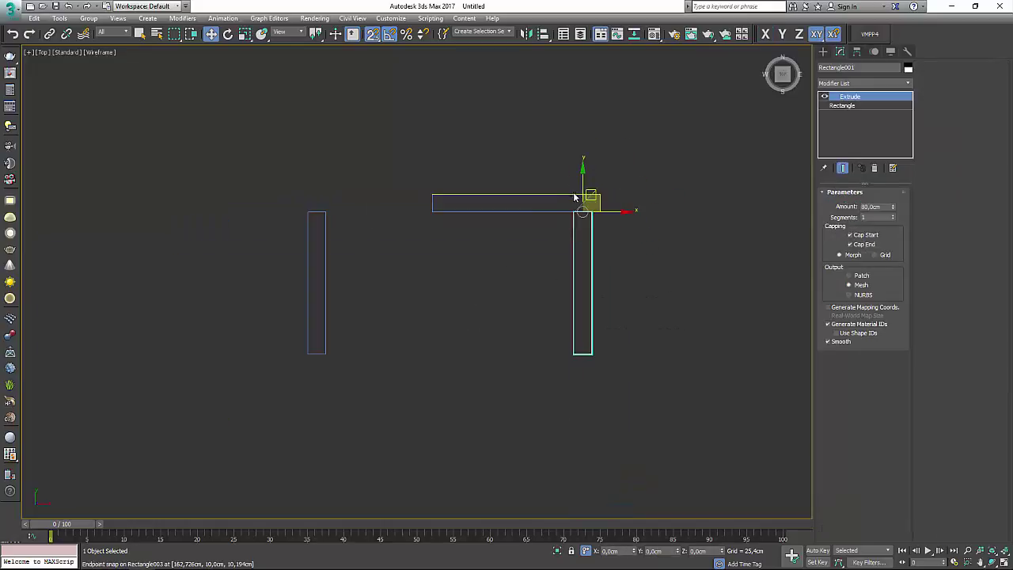
pyautogui.hotkey('ctrl', 'a')
pyautogui.rightClick(486, 111)
pyautogui.moveTo(505, 217)
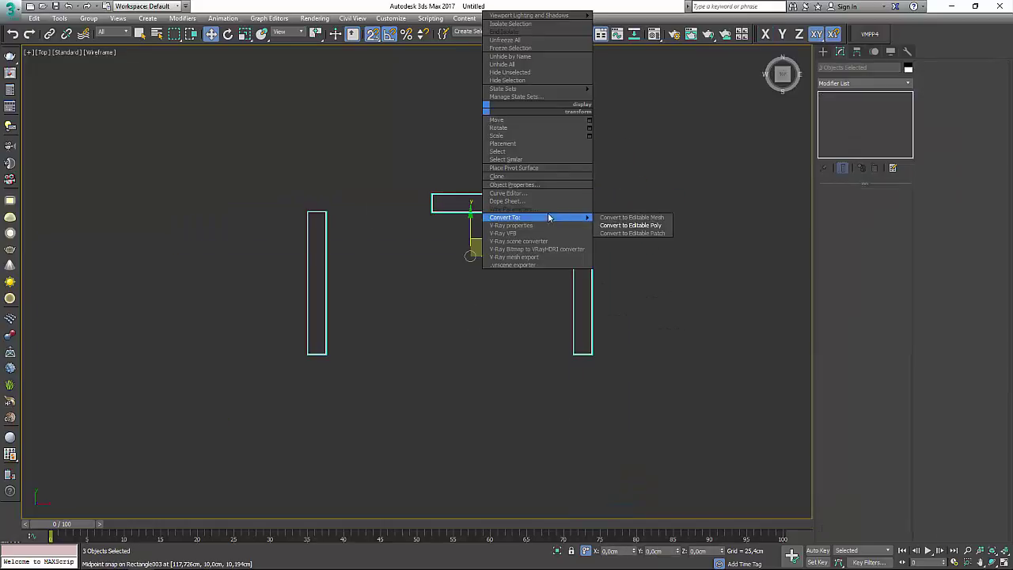
pyautogui.click(614, 225)
# Step: Move corner vertices to snap the rail's left end onto the left leg as a mitre
pyautogui.click(593, 269)
pyautogui.scroll(3, 586, 209)
pyautogui.press('1')
pyautogui.moveTo(614, 199)
pyautogui.mouseDown()
pyautogui.moveTo(561, 235)
pyautogui.moveTo(558, 169)
pyautogui.mouseUp()
pyautogui.scroll(-4, 633, 172)
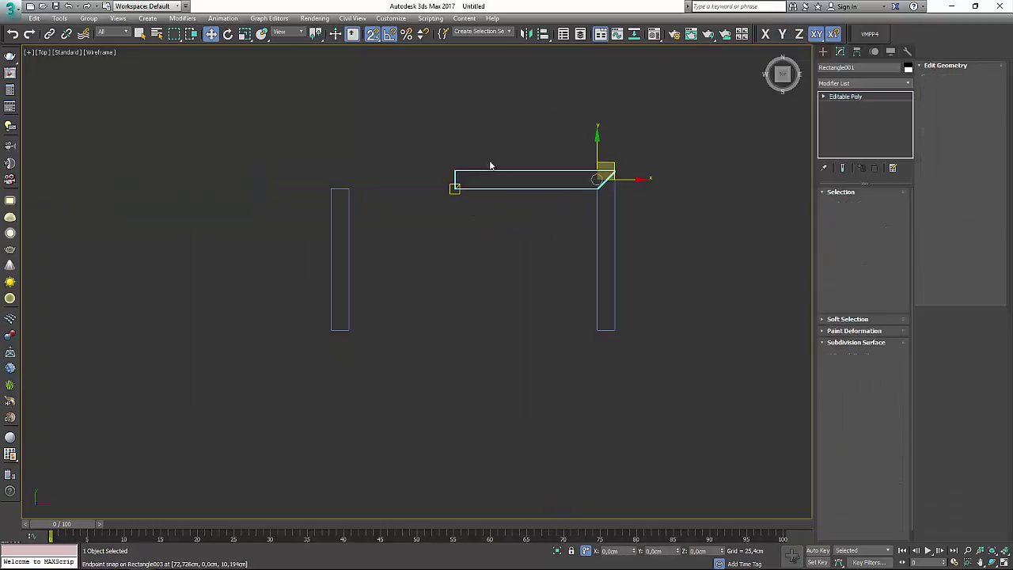
pyautogui.moveTo(455, 182); pyautogui.dragTo(345, 226)
pyautogui.scroll(3, 346, 227)
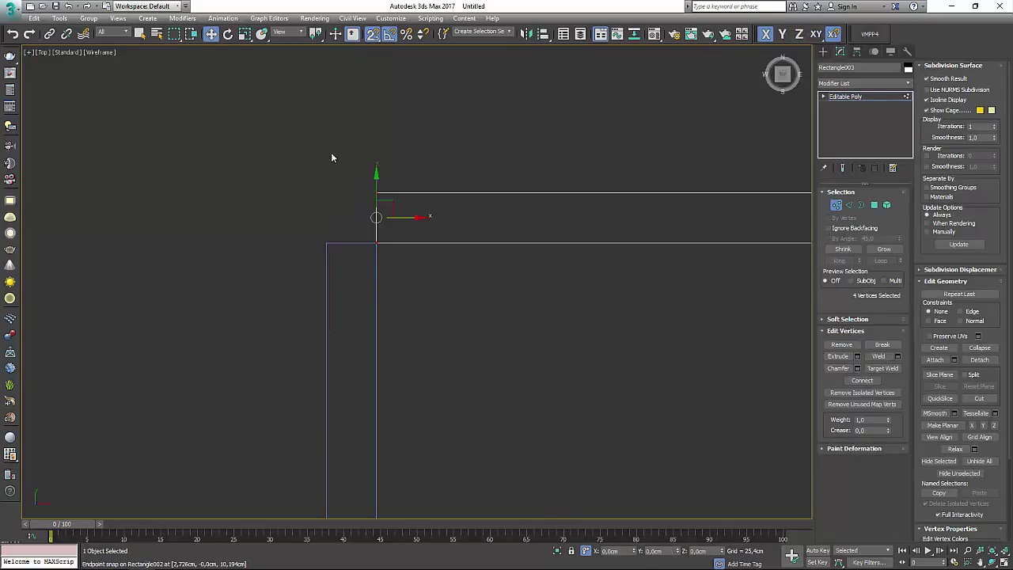
pyautogui.moveTo(331, 157)
pyautogui.mouseDown()
pyautogui.moveTo(395, 207)
pyautogui.moveTo(326, 192)
pyautogui.mouseUp()
# Step: Reselect the top-left corner vertices, then exit vertex mode and select the top rail
pyautogui.press('1')
pyautogui.moveTo(456, 296); pyautogui.dragTo(219, 367)
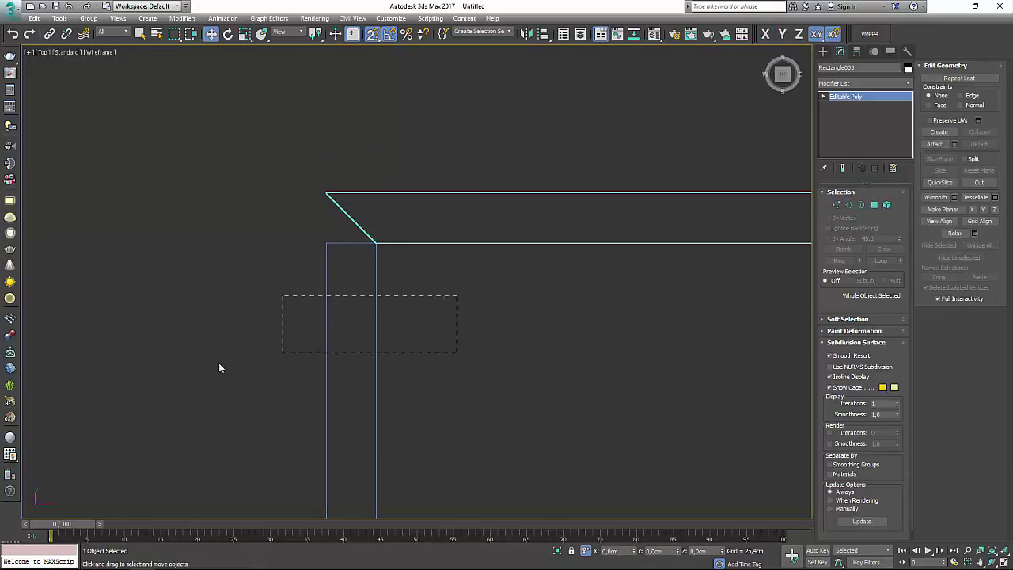
pyautogui.press('1')
pyautogui.moveTo(271, 198); pyautogui.dragTo(327, 253)
pyautogui.scroll(-3, 236, 166)
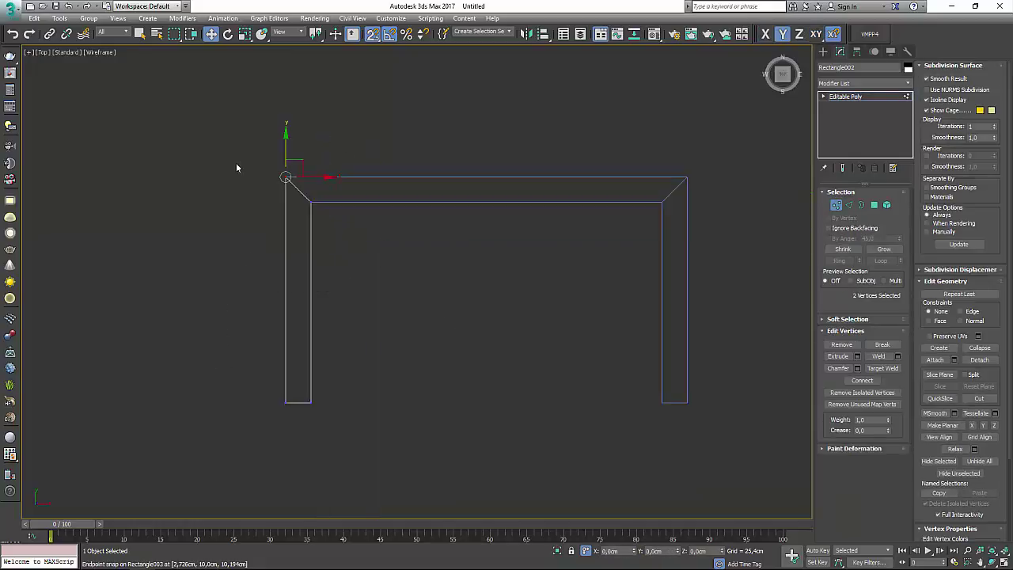
pyautogui.scroll(-2, 236, 167)
pyautogui.press('1')
pyautogui.moveTo(475, 118); pyautogui.dragTo(441, 253)
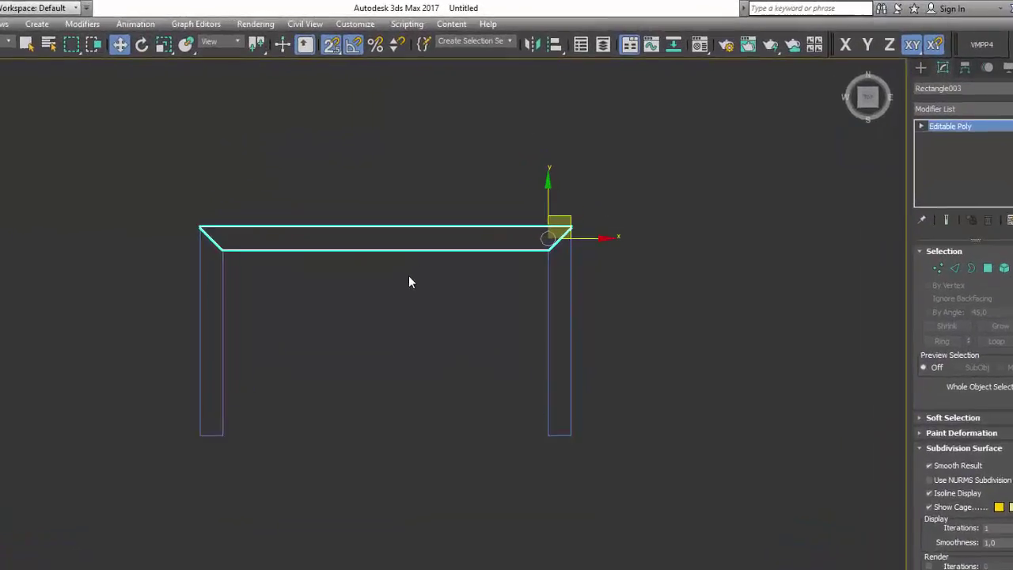
# Step: Mirror a copy of the top rail across Y and move it down to the leg bottoms
pyautogui.click(531, 44)
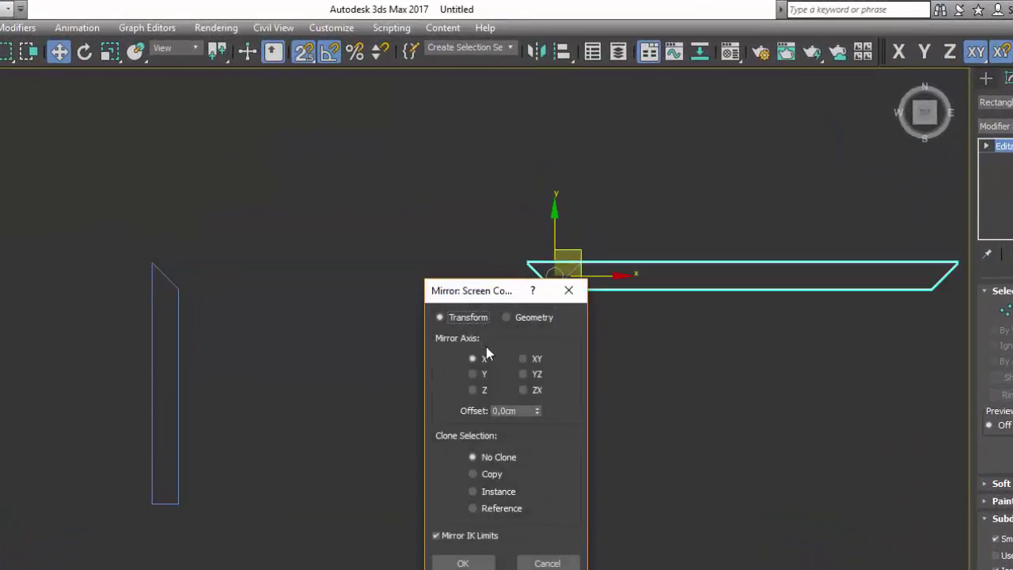
pyautogui.click(480, 374)
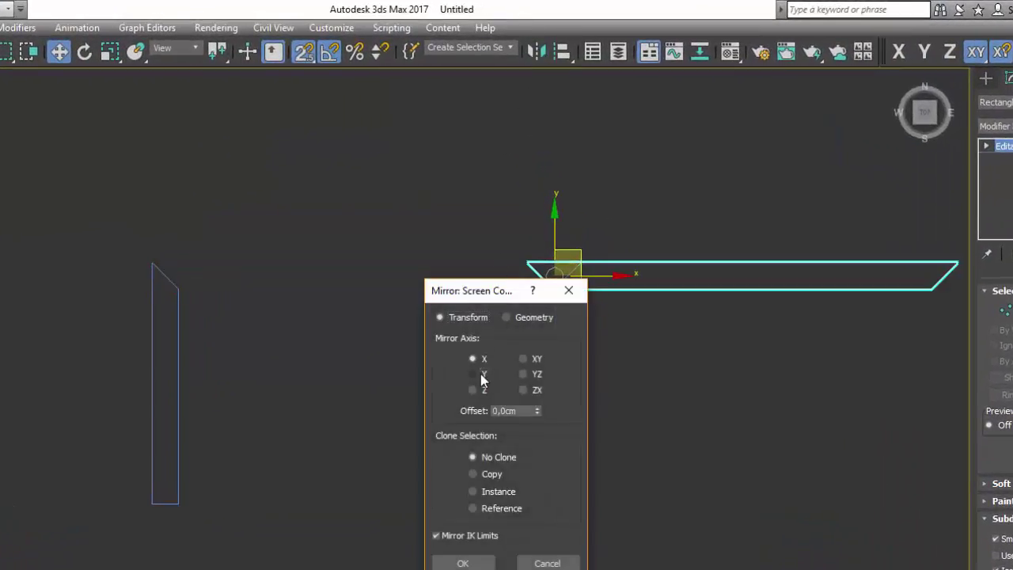
pyautogui.click(474, 474)
pyautogui.click(464, 561)
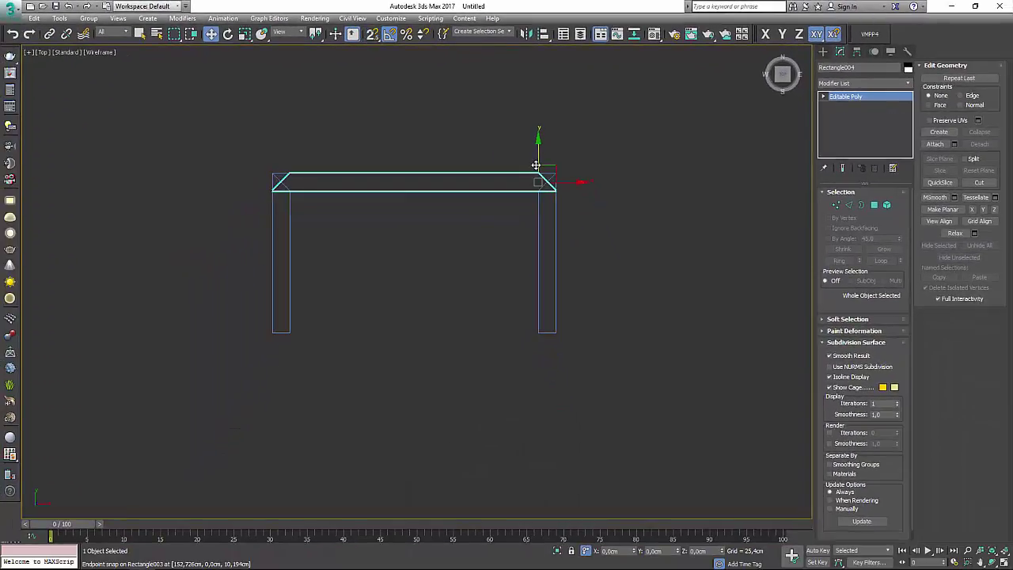
pyautogui.moveTo(536, 165)
pyautogui.mouseDown()
pyautogui.moveTo(538, 357)
pyautogui.moveTo(583, 298)
pyautogui.moveTo(611, 333)
pyautogui.mouseUp()
pyautogui.scroll(3, 497, 364)
# Step: Move the left leg's corner vertices down to mitre against the bottom rail
pyautogui.click(619, 277)
pyautogui.press('1')
pyautogui.scroll(-3, 606, 301)
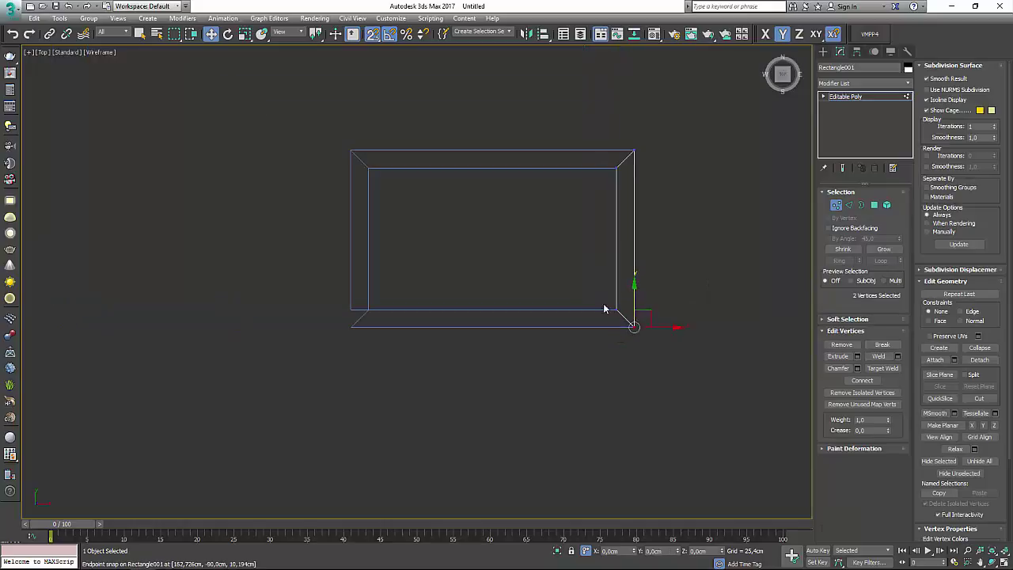
pyautogui.press('1')
pyautogui.click(356, 261)
pyautogui.press('1')
pyautogui.scroll(3, 337, 294)
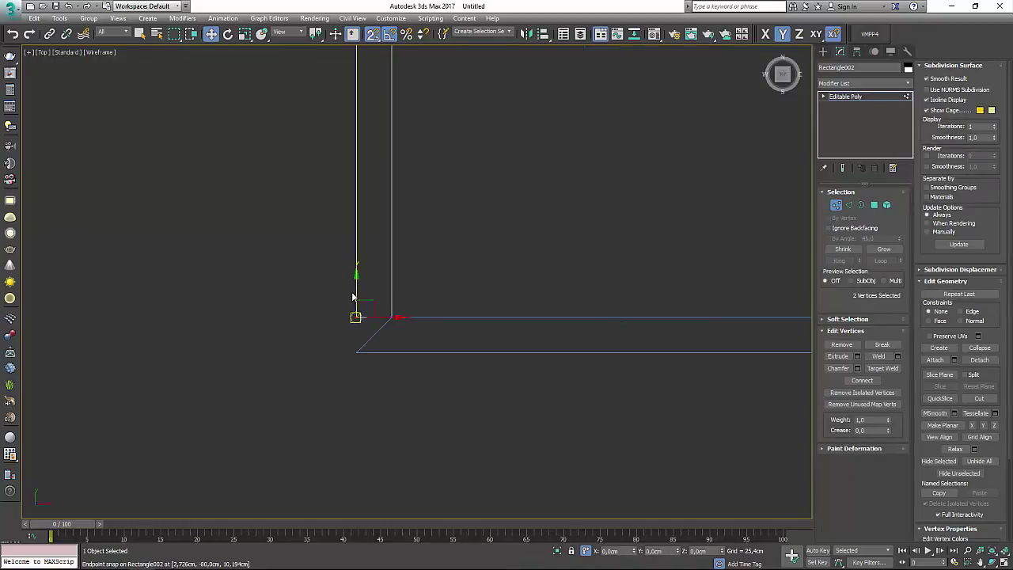
pyautogui.moveTo(356, 313); pyautogui.dragTo(355, 352)
pyautogui.press('1')
pyautogui.click(285, 380)
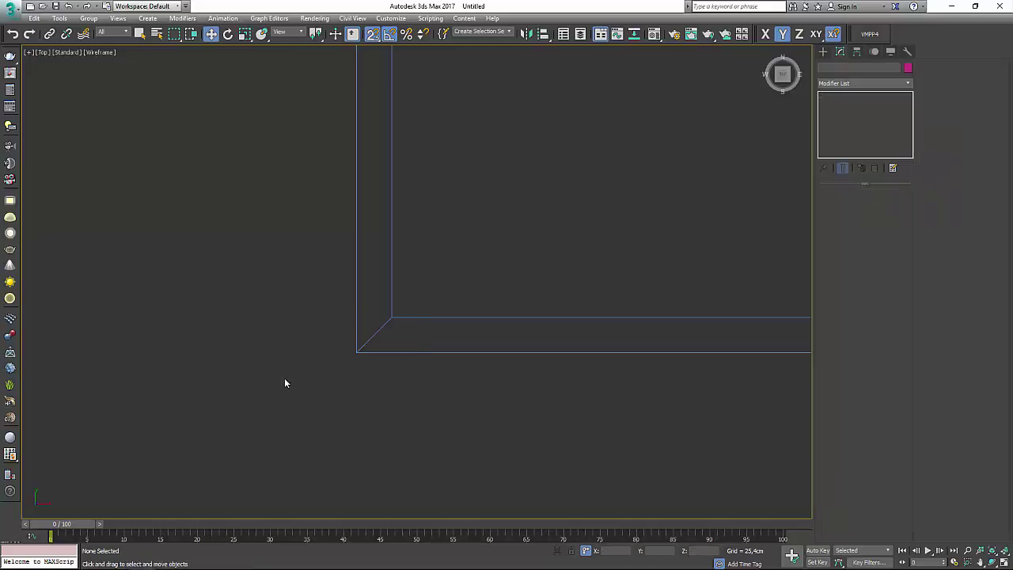
# Step: Centre the closed frame in view and restore the four-viewport layout
pyautogui.scroll(-3, 384, 301)
pyautogui.moveTo(385, 301)
pyautogui.mouseDown(button='middle')
pyautogui.moveTo(368, 294)
pyautogui.moveTo(425, 280)
pyautogui.moveTo(394, 274)
pyautogui.mouseUp(button='middle')
pyautogui.scroll(2, 369, 294)
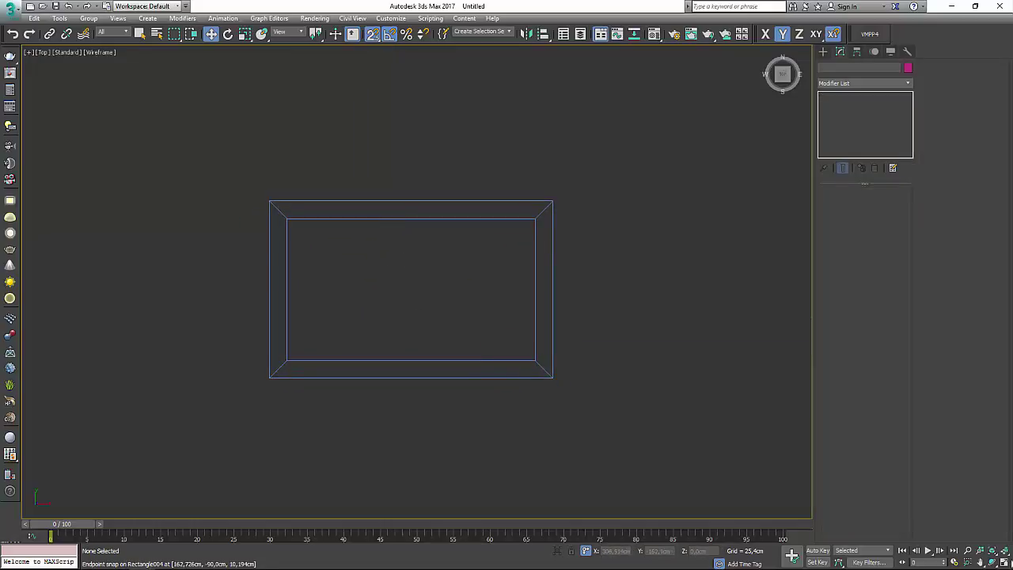
pyautogui.hotkey('alt', 'w')
pyautogui.scroll(-3, 683, 369)
pyautogui.scroll(-3, 622, 390)
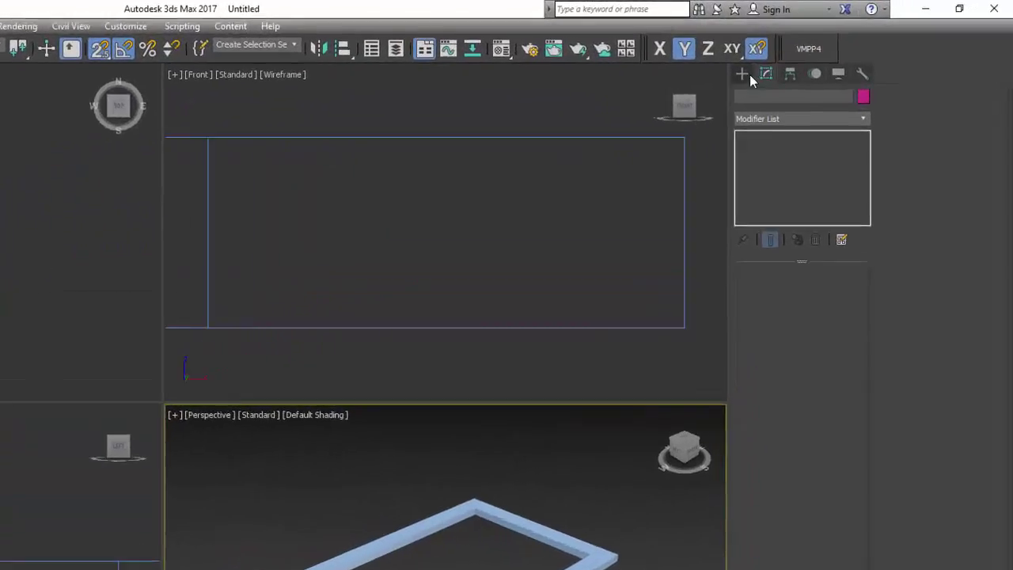
# Step: Draw a small slat-profile rectangle in the Front view near the frame rail
pyautogui.click(742, 74)
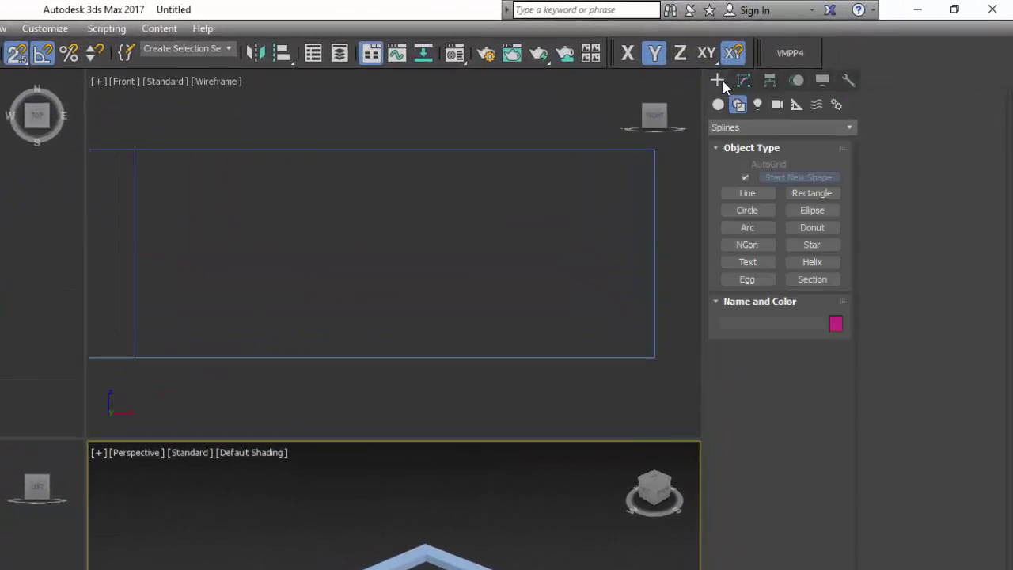
pyautogui.click(744, 193)
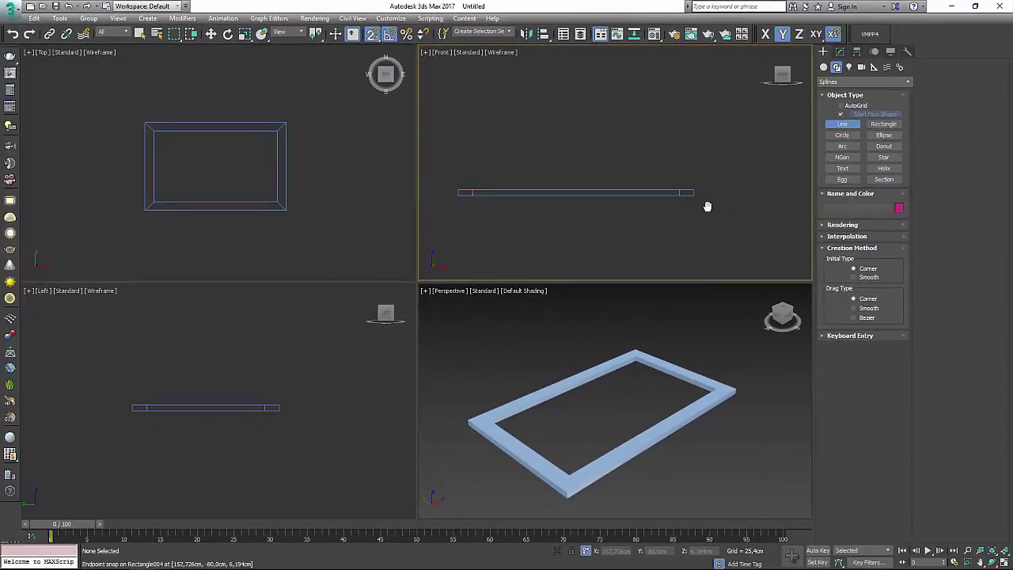
pyautogui.moveTo(707, 206); pyautogui.dragTo(716, 214, button='middle')
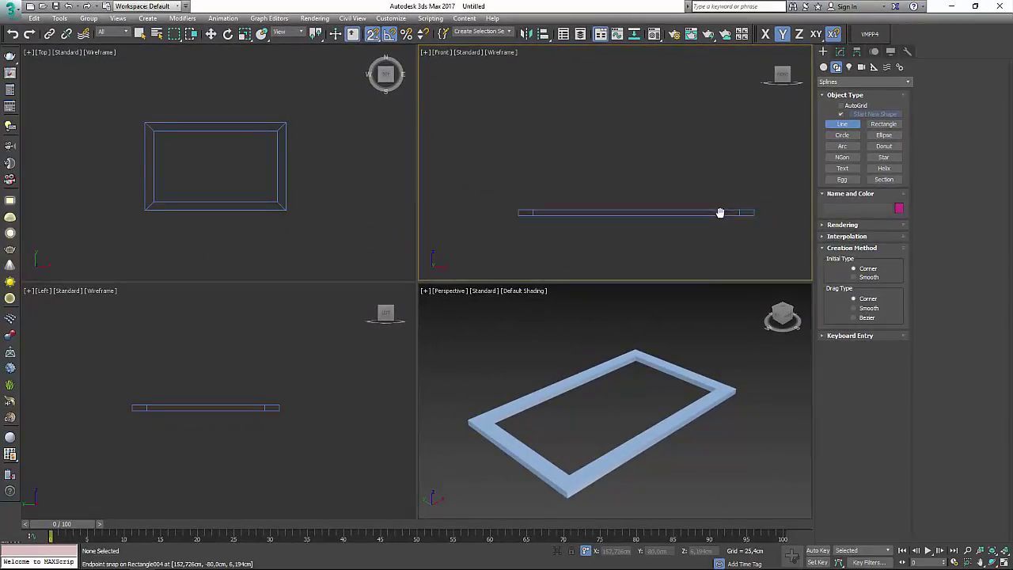
pyautogui.click(697, 172)
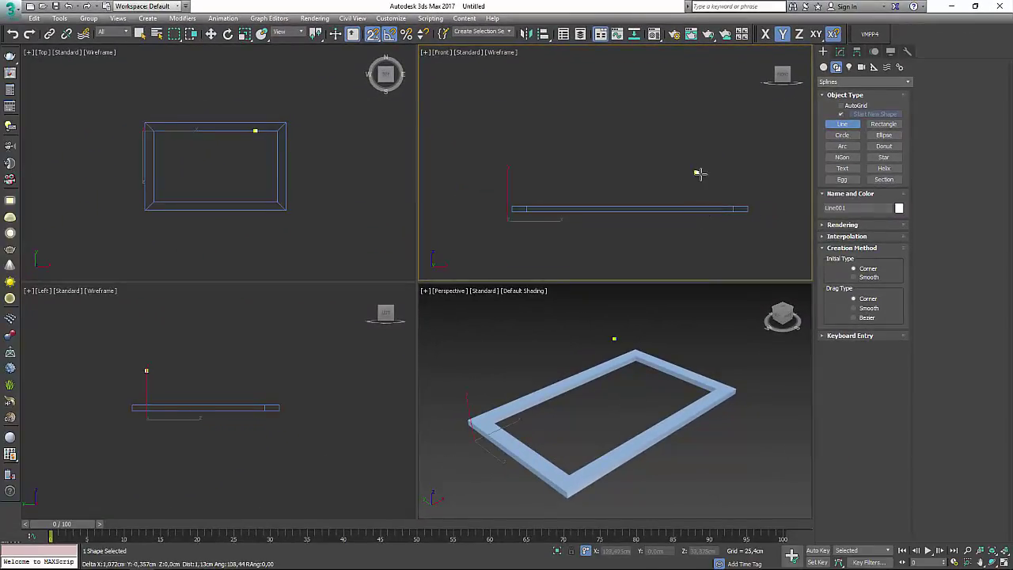
pyautogui.rightClick(639, 214)
pyautogui.click(883, 123)
pyautogui.moveTo(698, 175); pyautogui.dragTo(712, 175)
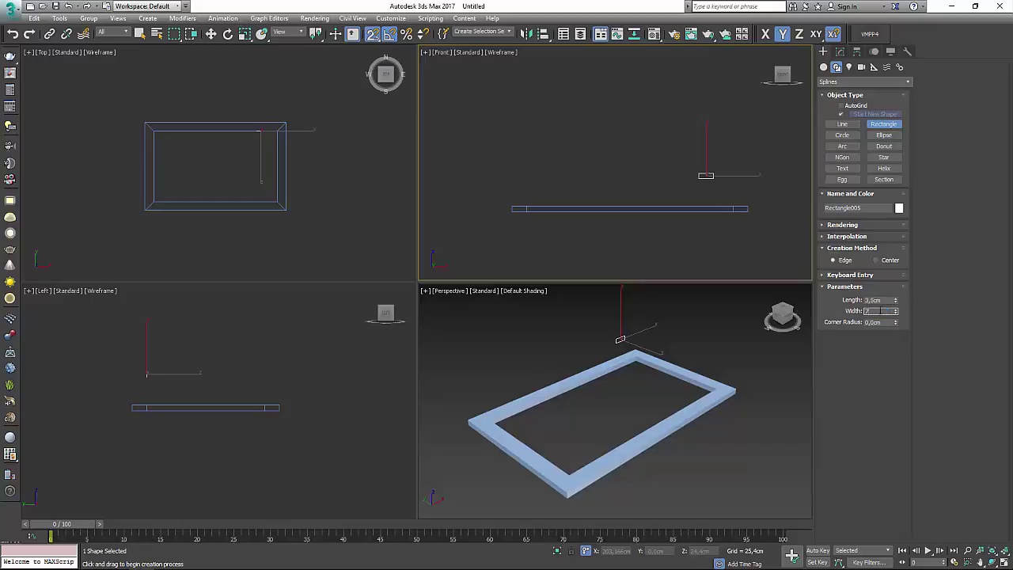
# Step: Move the new rectangle and snap it onto the frame's end
pyautogui.press('w')
pyautogui.moveTo(707, 174); pyautogui.dragTo(749, 231)
pyautogui.scroll(2, 734, 220)
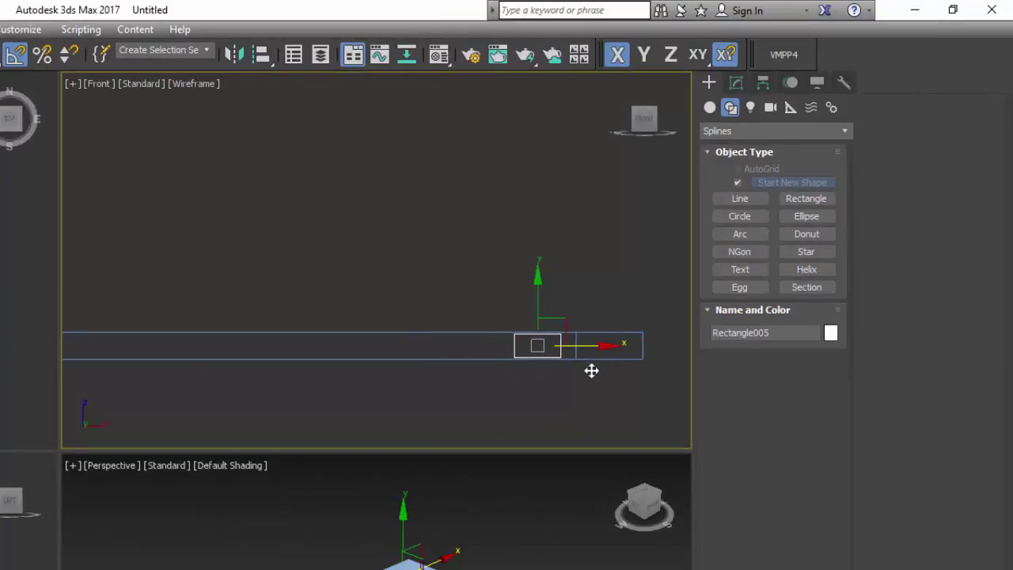
pyautogui.moveTo(591, 370); pyautogui.dragTo(583, 375)
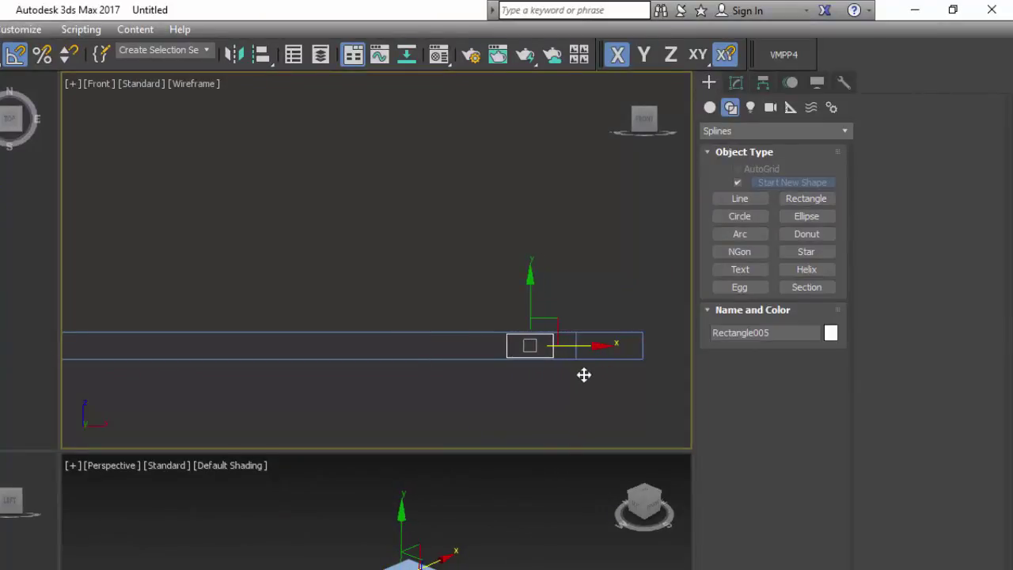
# Step: Add an Extrude modifier to the small rectangle, making an 80 cm slat
pyautogui.click(738, 80)
pyautogui.click(754, 133)
pyautogui.press('e')
pyautogui.click(734, 222)
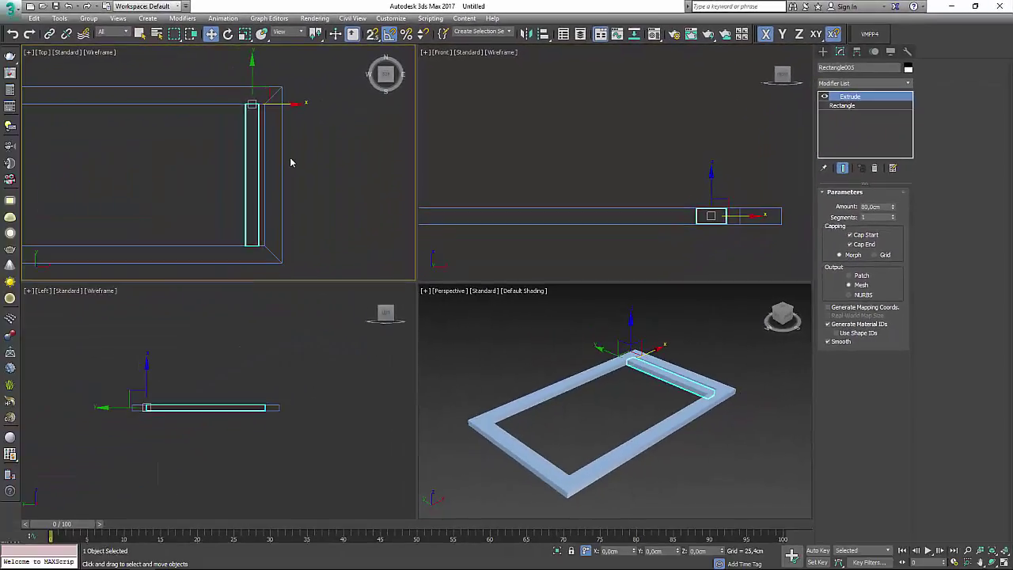
# Step: Reselect the slat in the Top view and snap it onto the frame's corner
pyautogui.moveTo(315, 153); pyautogui.dragTo(309, 144, button='middle')
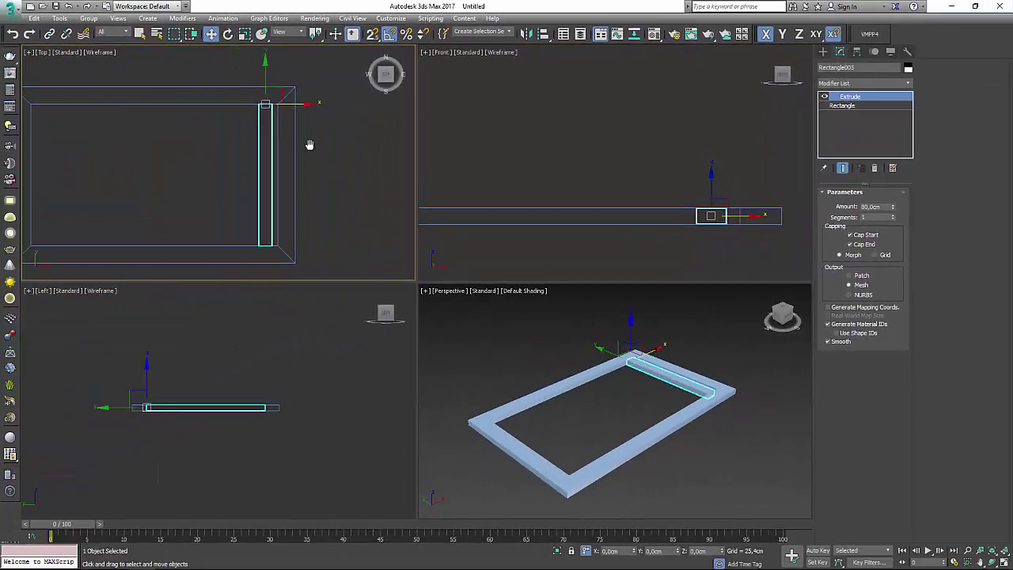
pyautogui.click(253, 180)
pyautogui.click(262, 184)
pyautogui.scroll(5, 646, 358)
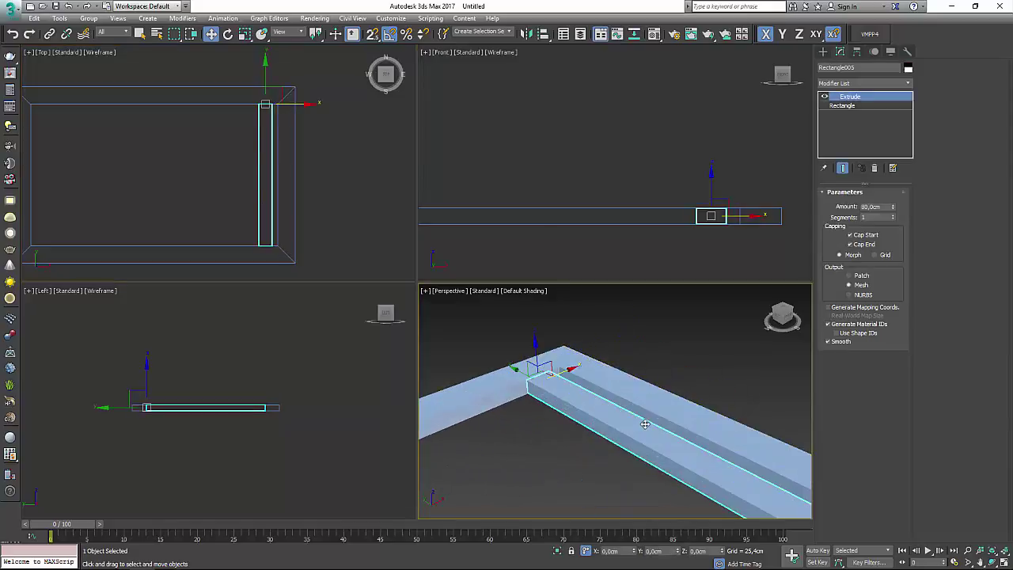
pyautogui.scroll(2, 264, 93)
pyautogui.moveTo(271, 105)
pyautogui.mouseDown()
pyautogui.moveTo(303, 116)
pyautogui.moveTo(282, 116)
pyautogui.mouseUp()
pyautogui.press('s')
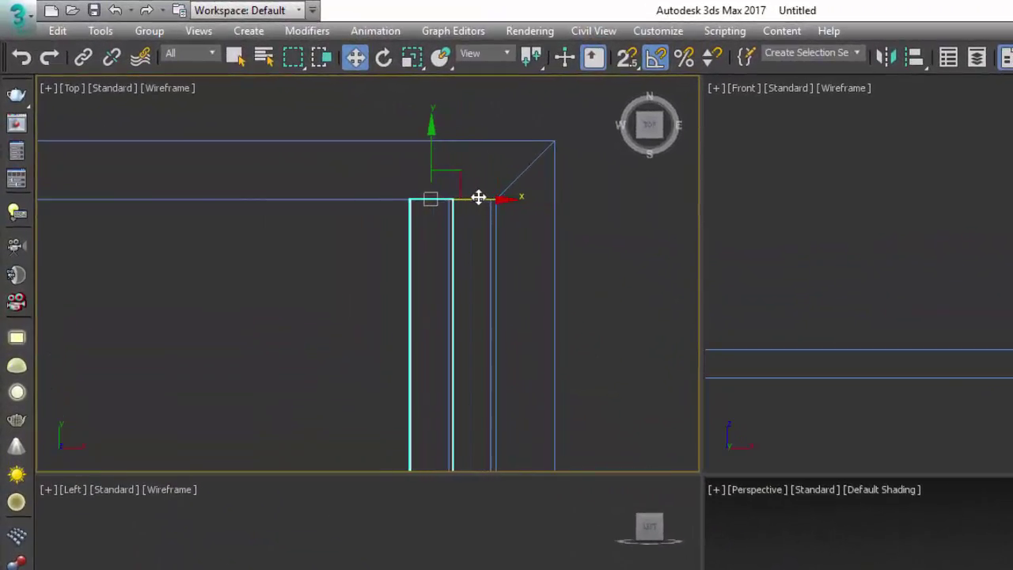
# Step: Slide the slat further left along the frame and create 9 copies of it
pyautogui.moveTo(478, 197); pyautogui.dragTo(471, 199)
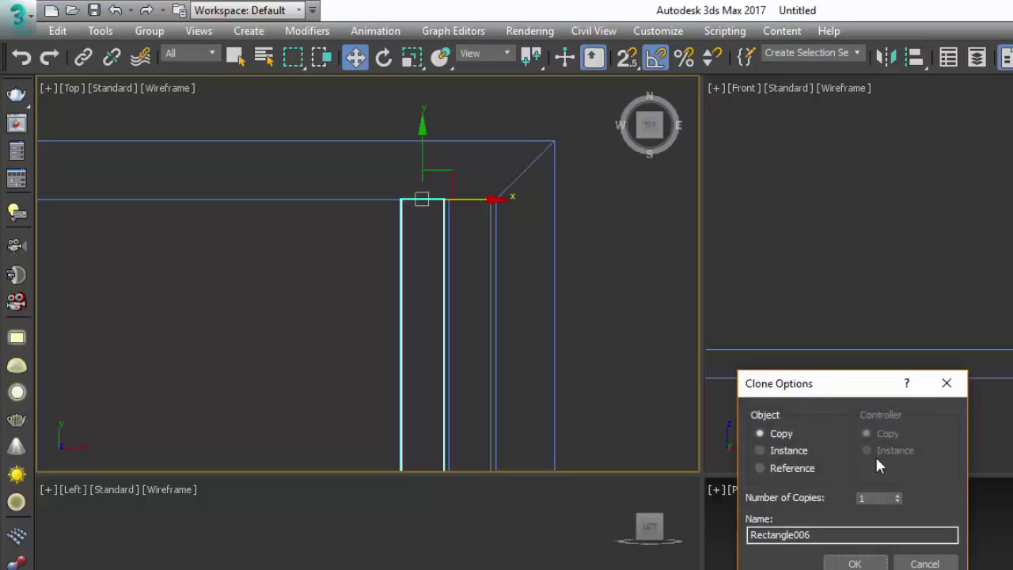
pyautogui.moveTo(875, 498); pyautogui.dragTo(780, 519)
pyautogui.write('9')
pyautogui.click(825, 558)
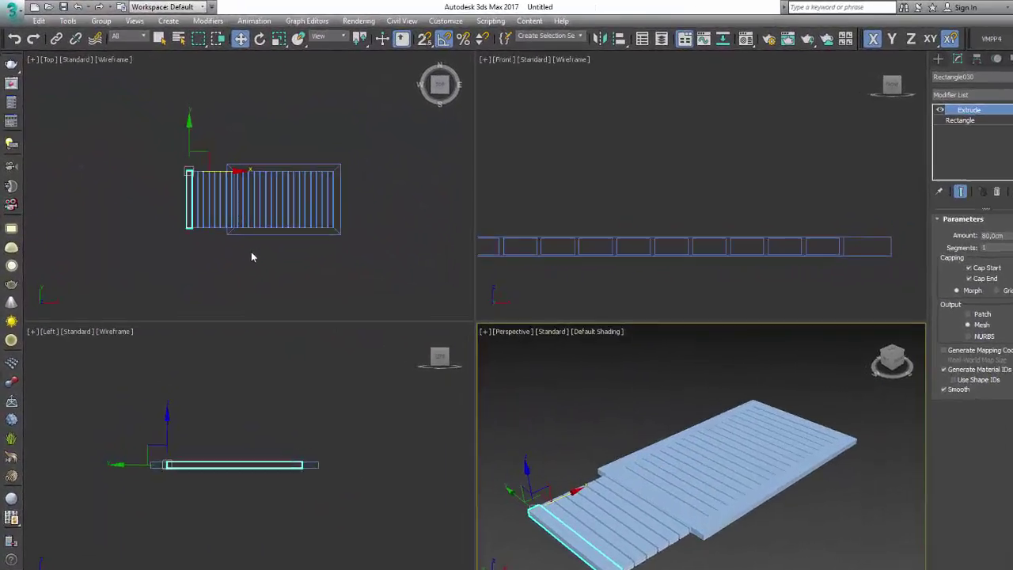
# Step: Delete the slats hanging outside the frame and the extra thin leftover slats
pyautogui.scroll(3, 168, 158)
pyautogui.moveTo(94, 106); pyautogui.dragTo(209, 185)
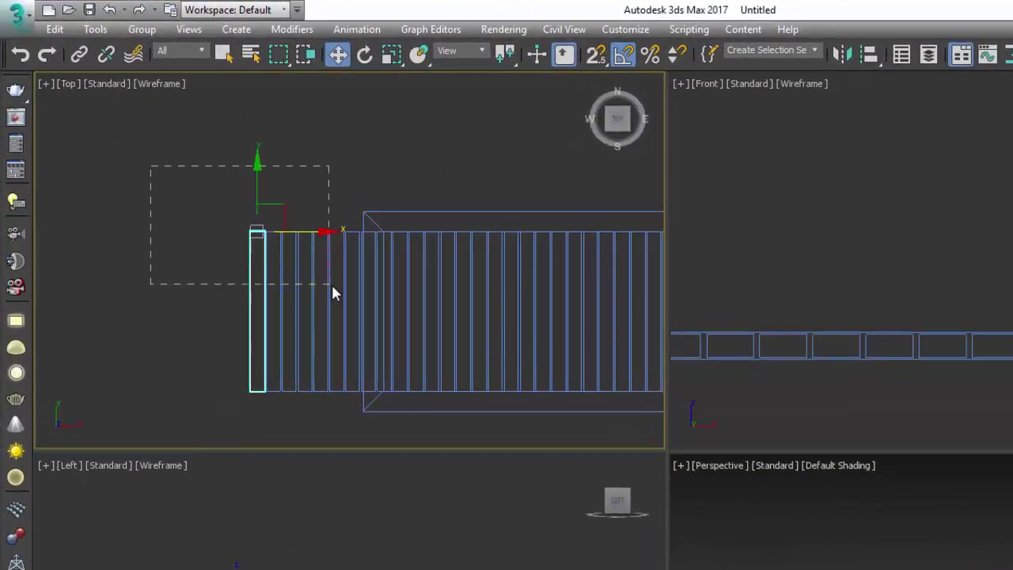
pyautogui.moveTo(346, 281); pyautogui.dragTo(353, 282)
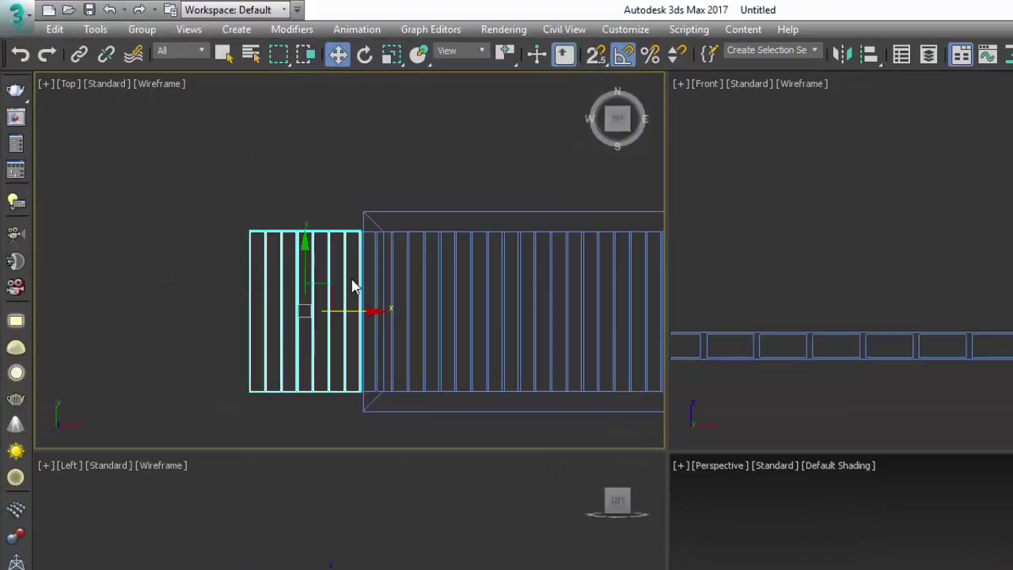
pyautogui.press('Delete')
pyautogui.scroll(2, 363, 269)
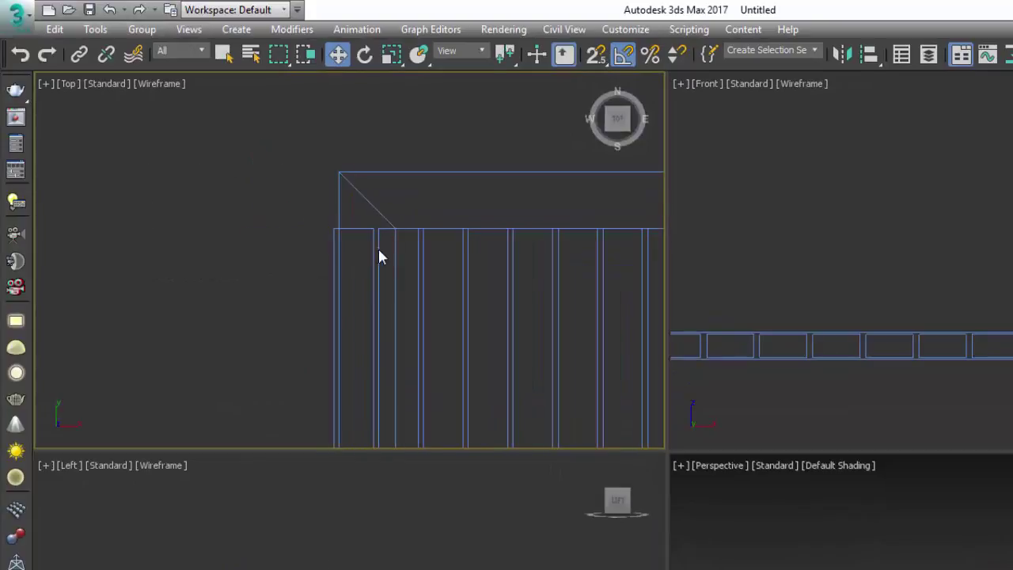
pyautogui.click(379, 255)
pyautogui.press('Delete')
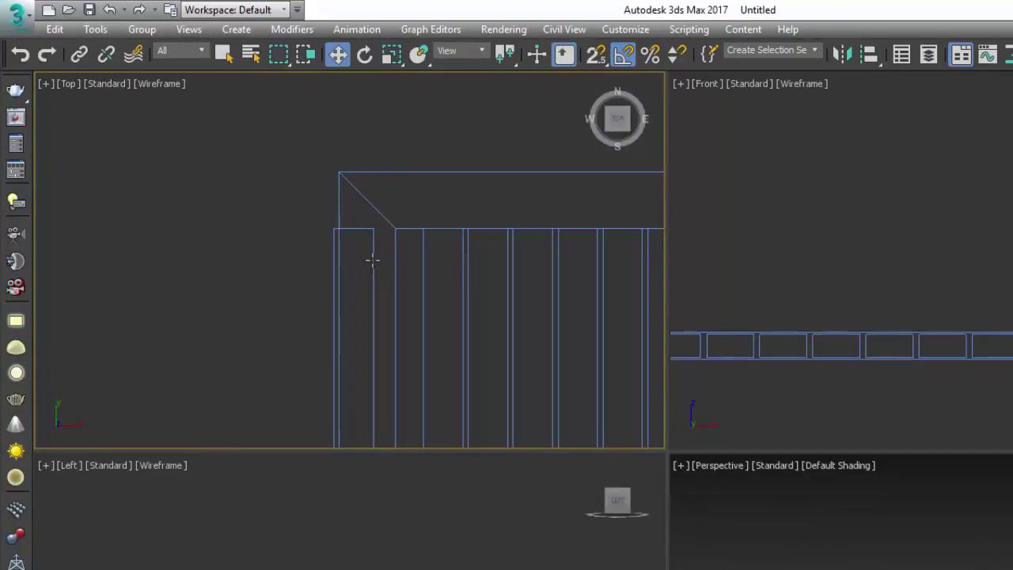
pyautogui.click(368, 258)
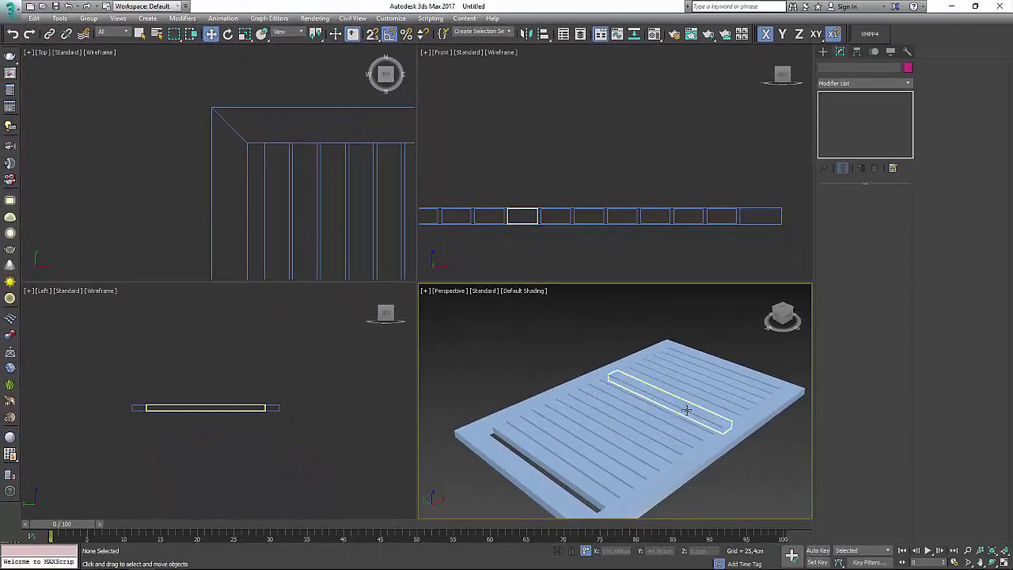
pyautogui.moveTo(686, 409); pyautogui.dragTo(652, 413, button='middle')
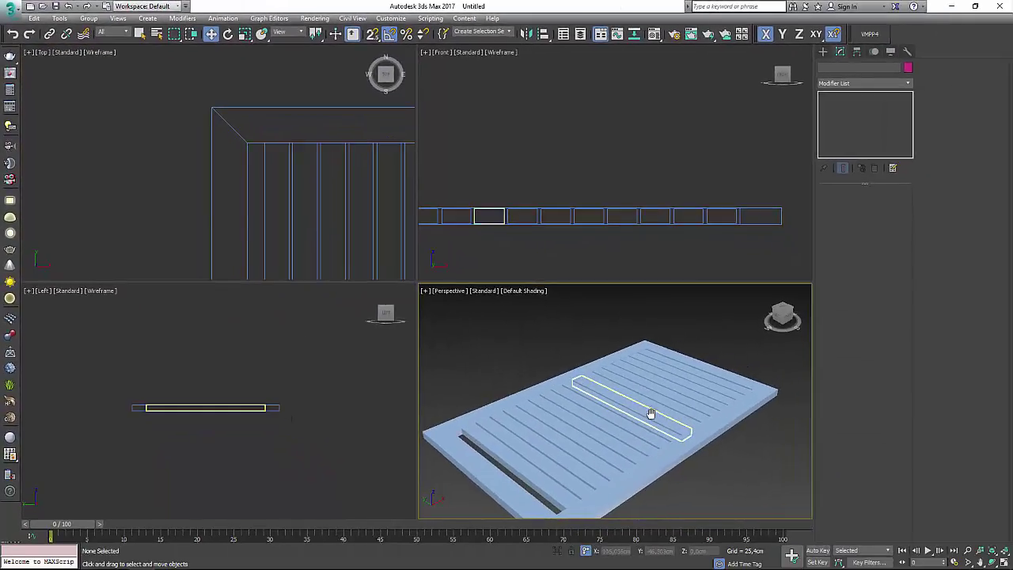
pyautogui.press('Delete')
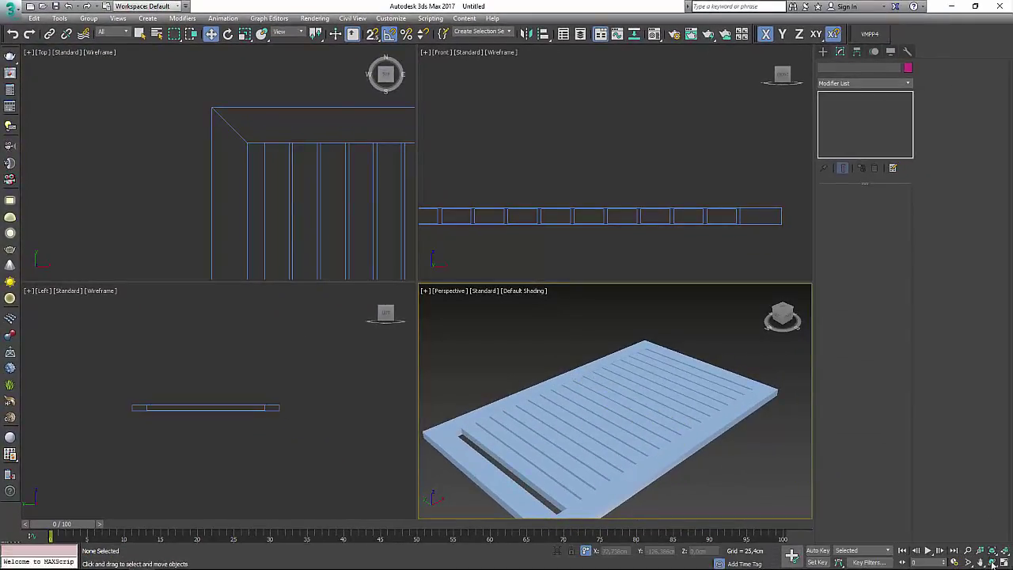
# Step: Orbit the Perspective view to check the spacing, then region-select all remaining slats
pyautogui.click(992, 562)
pyautogui.moveTo(670, 451)
pyautogui.mouseDown()
pyautogui.moveTo(595, 449)
pyautogui.moveTo(625, 372)
pyautogui.mouseUp()
pyautogui.press('w')
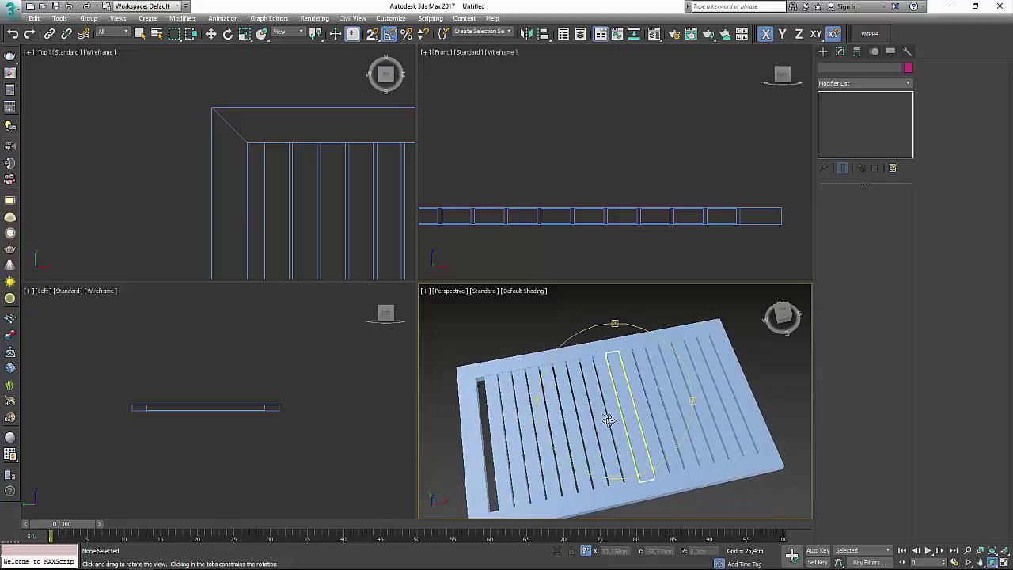
pyautogui.scroll(3, 285, 380)
pyautogui.scroll(3, 297, 400)
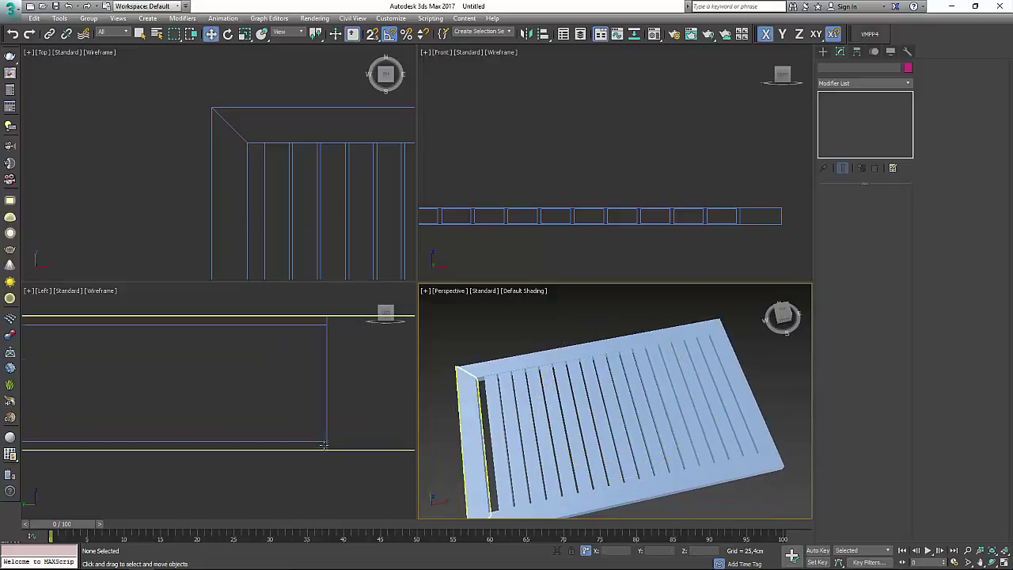
pyautogui.scroll(2, 308, 415)
pyautogui.moveTo(312, 420)
pyautogui.mouseDown()
pyautogui.moveTo(299, 457)
pyautogui.moveTo(320, 443)
pyautogui.mouseUp()
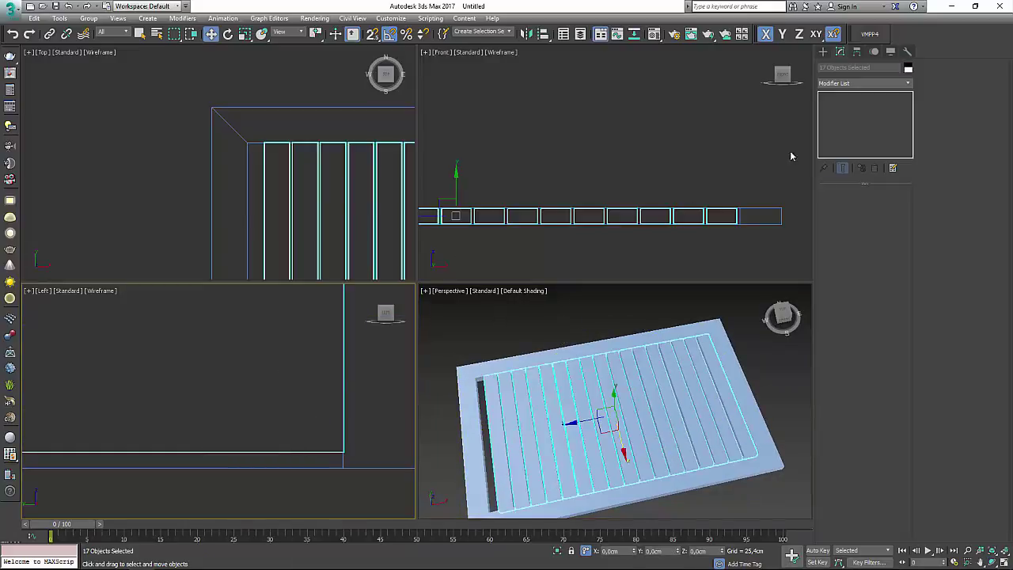
# Step: Add an FFD 2x2x2 modifier to the selected slats
pyautogui.click(860, 86)
pyautogui.scroll(-10, 846, 159)
pyautogui.scroll(-5, 838, 119)
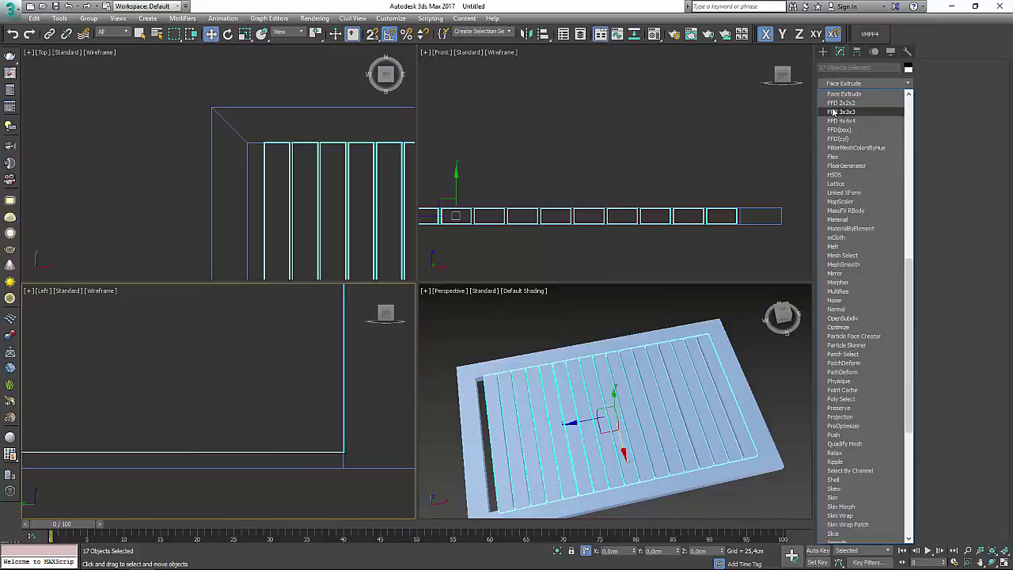
pyautogui.click(832, 105)
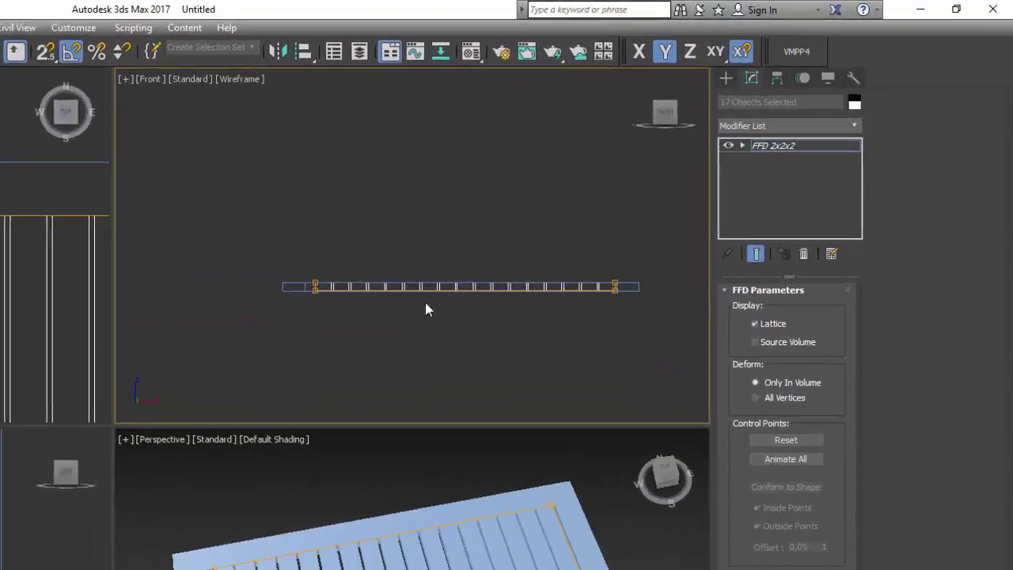
# Step: Select the lattice's right-end control points and stretch the slats' right ends to the frame
pyautogui.scroll(5, 261, 329)
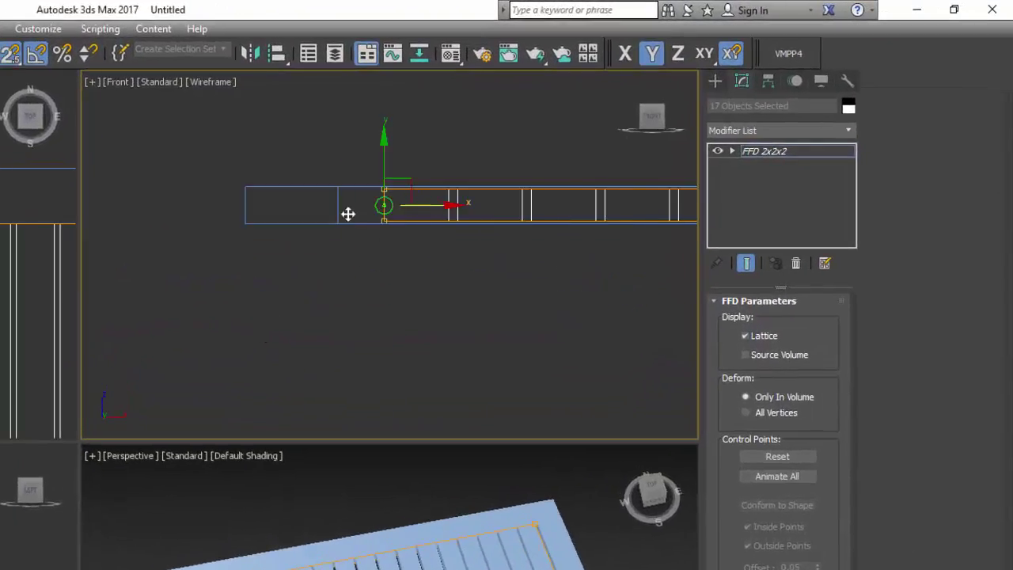
pyautogui.moveTo(327, 199); pyautogui.dragTo(346, 214)
pyautogui.scroll(-5, 298, 303)
pyautogui.moveTo(616, 261); pyautogui.dragTo(633, 284)
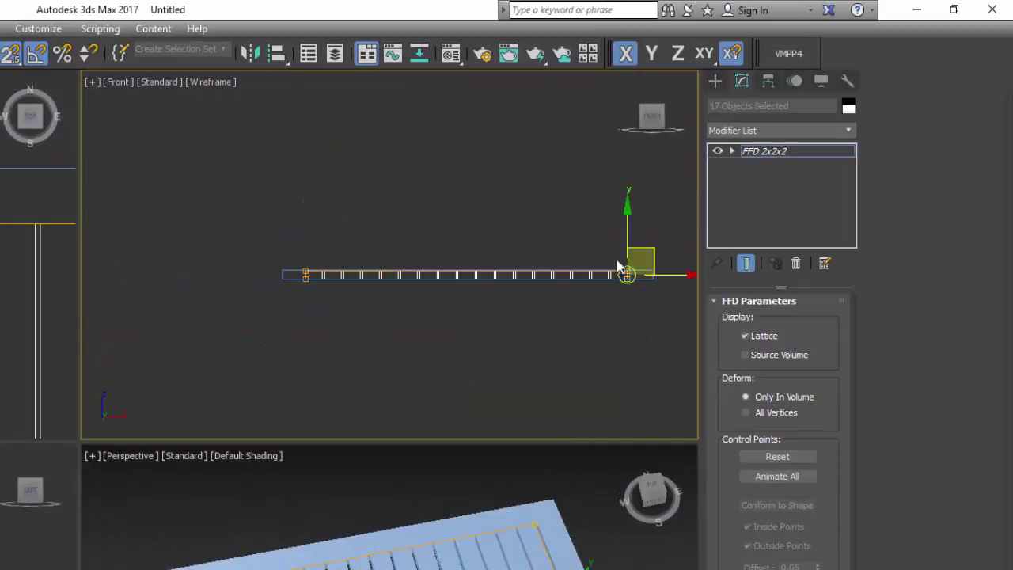
pyautogui.scroll(3, 624, 270)
pyautogui.scroll(2, 650, 342)
pyautogui.moveTo(534, 311); pyautogui.dragTo(549, 310)
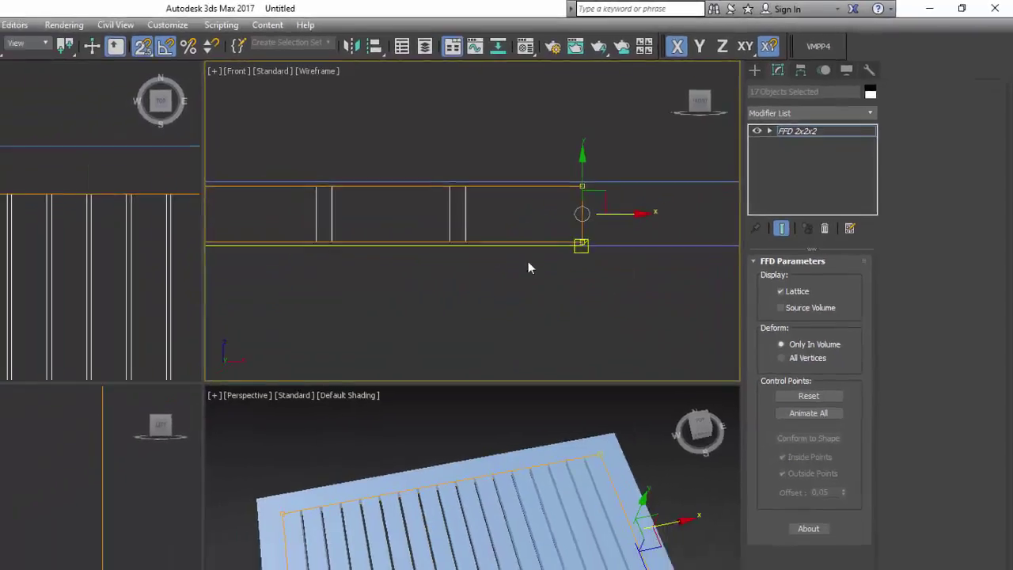
# Step: Select the lattice's left-end control points and stretch the slats' left ends to the frame
pyautogui.scroll(-3, 528, 261)
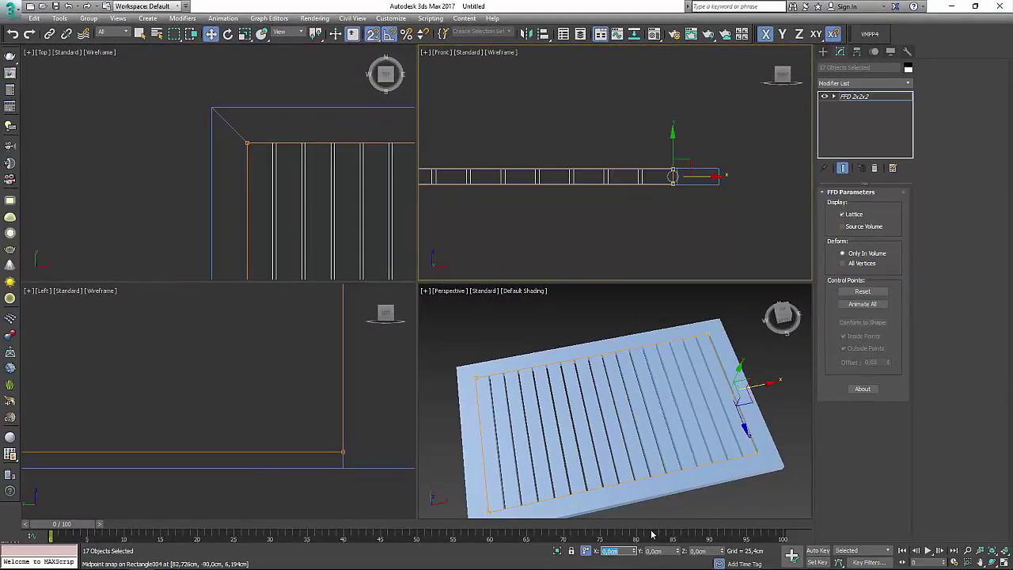
pyautogui.scroll(-3, 657, 198)
pyautogui.moveTo(662, 189); pyautogui.dragTo(583, 219)
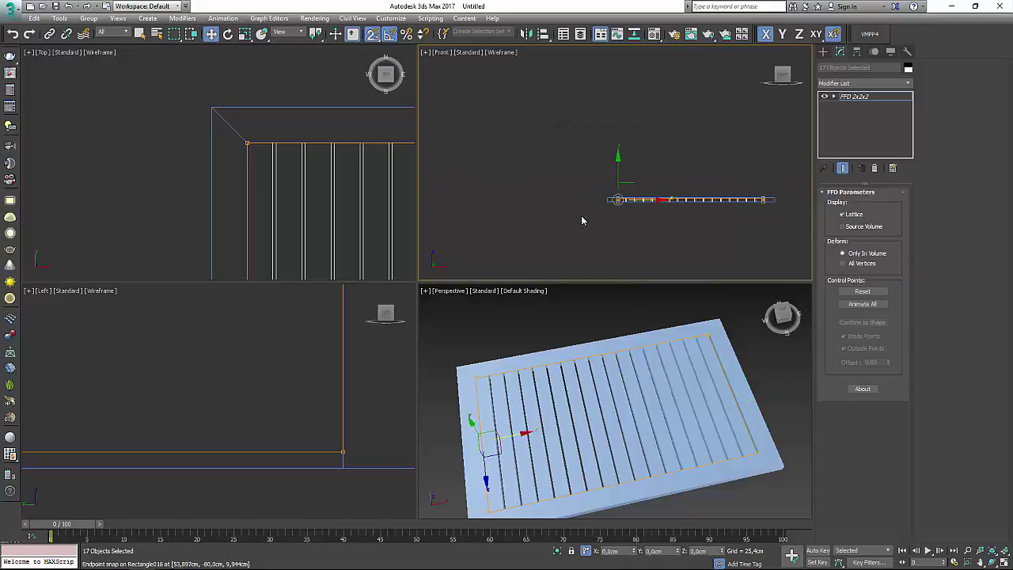
pyautogui.scroll(2, 593, 229)
pyautogui.scroll(2, 625, 261)
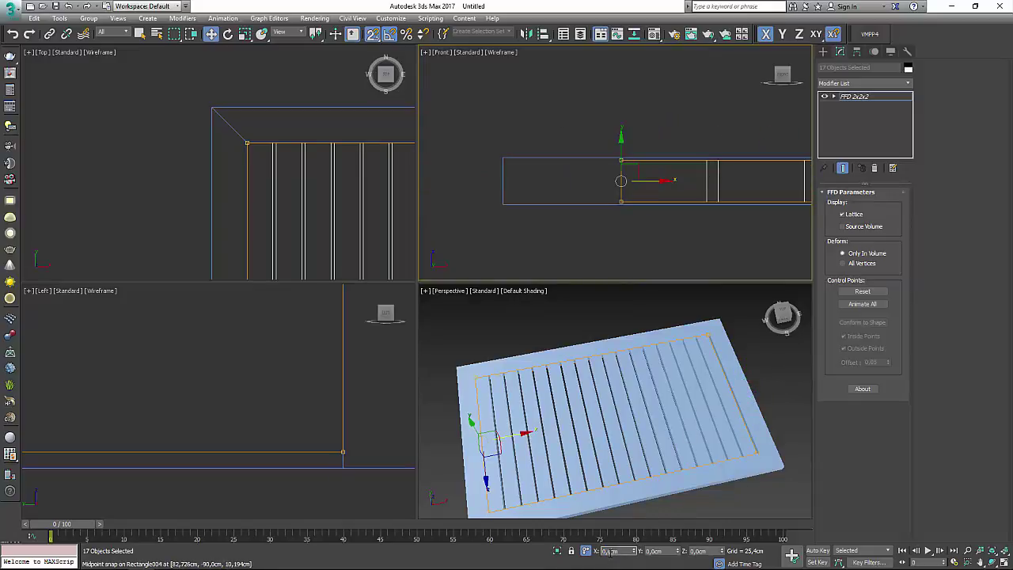
pyautogui.moveTo(621, 180); pyautogui.dragTo(731, 225)
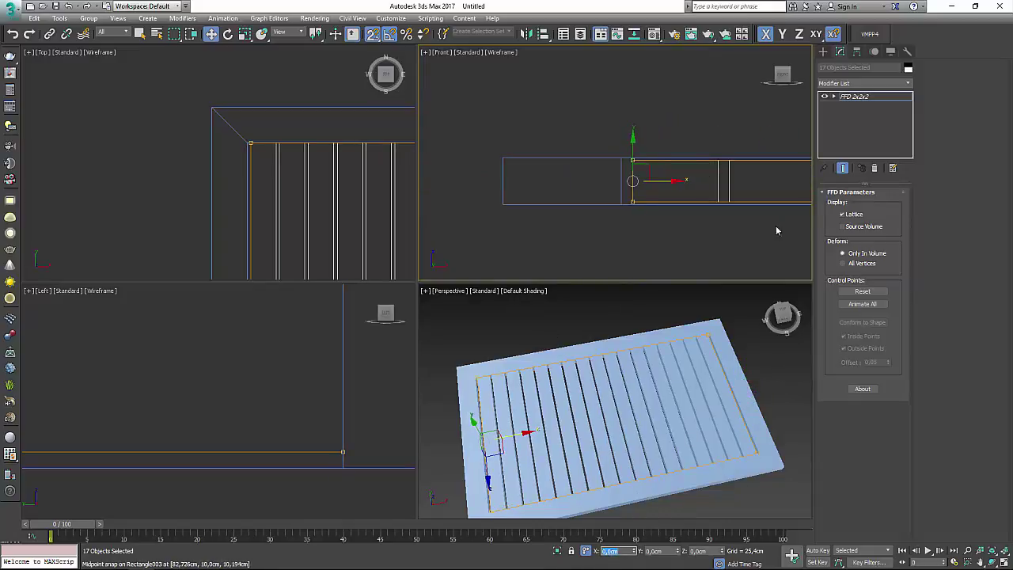
# Step: Exit control-point editing, clear the selection and orbit around the tabletop
pyautogui.click(673, 333)
pyautogui.scroll(-3, 656, 414)
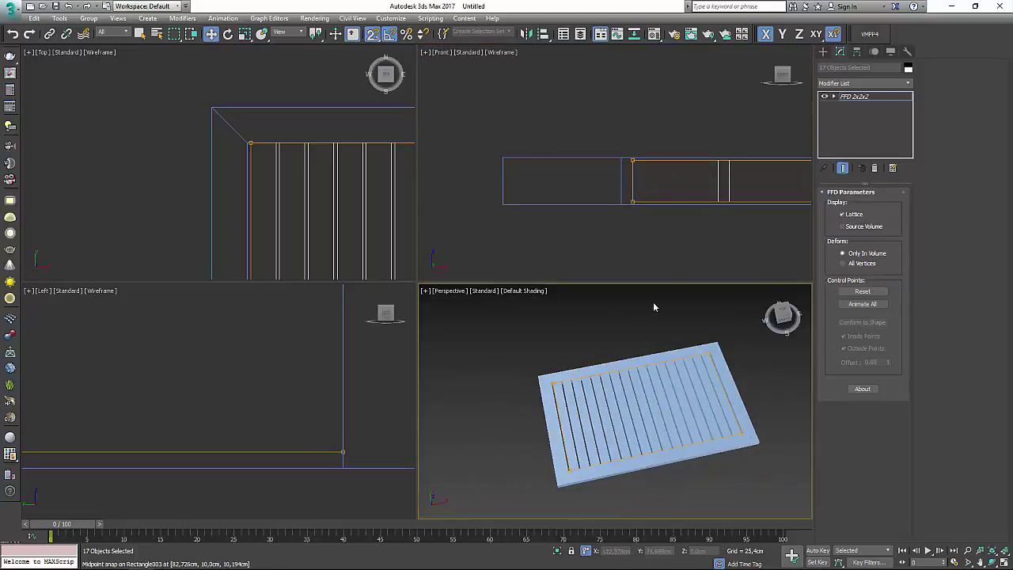
pyautogui.click(624, 307)
pyautogui.keyDown('alt'); pyautogui.moveTo(624, 308); pyautogui.dragTo(621, 398, button='middle'); pyautogui.keyUp('alt')
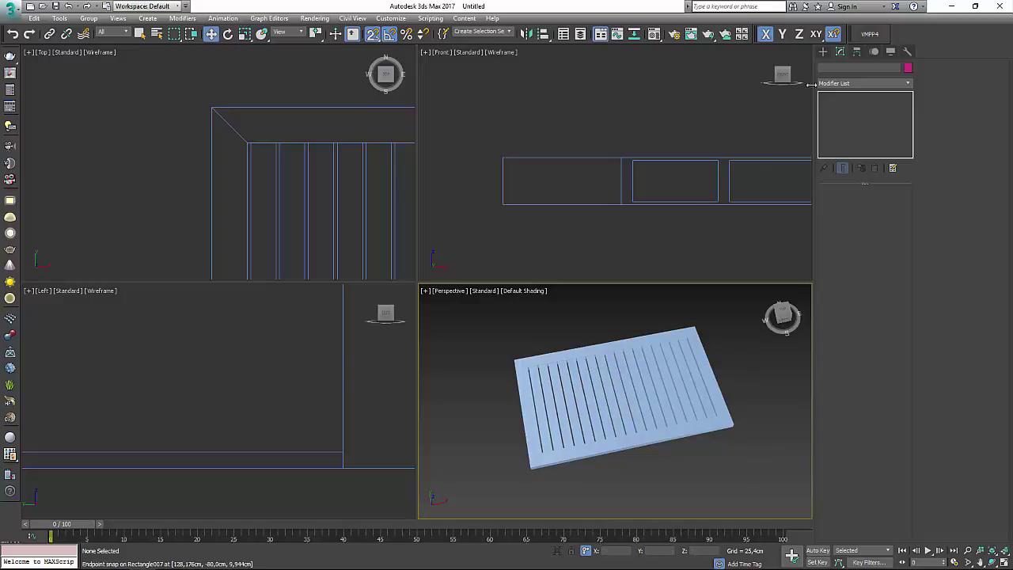
# Step: Draw a 6 × 6 cm rectangle in the Top view as the leg profile
pyautogui.click(823, 51)
pyautogui.click(879, 125)
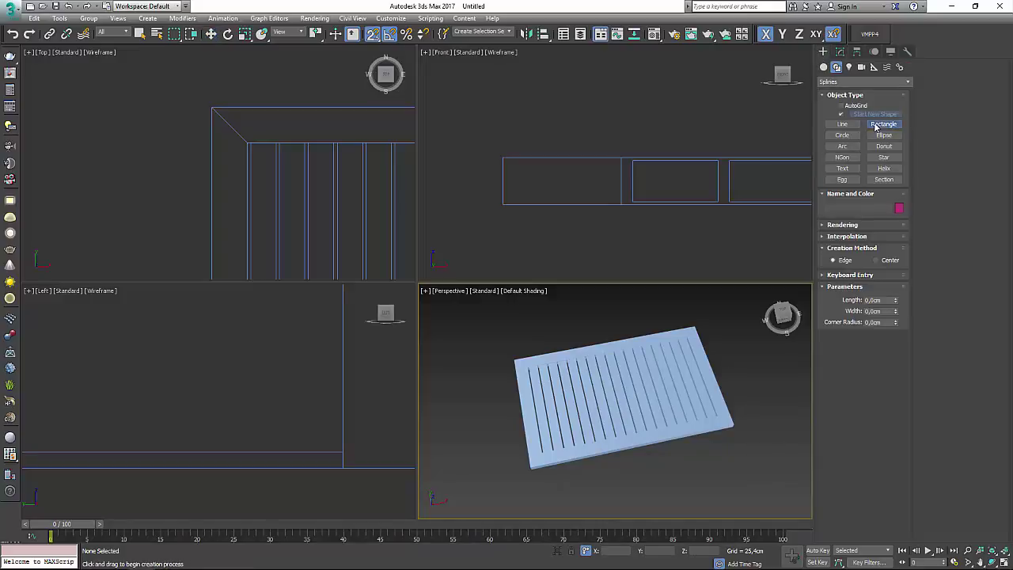
pyautogui.scroll(-2, 314, 168)
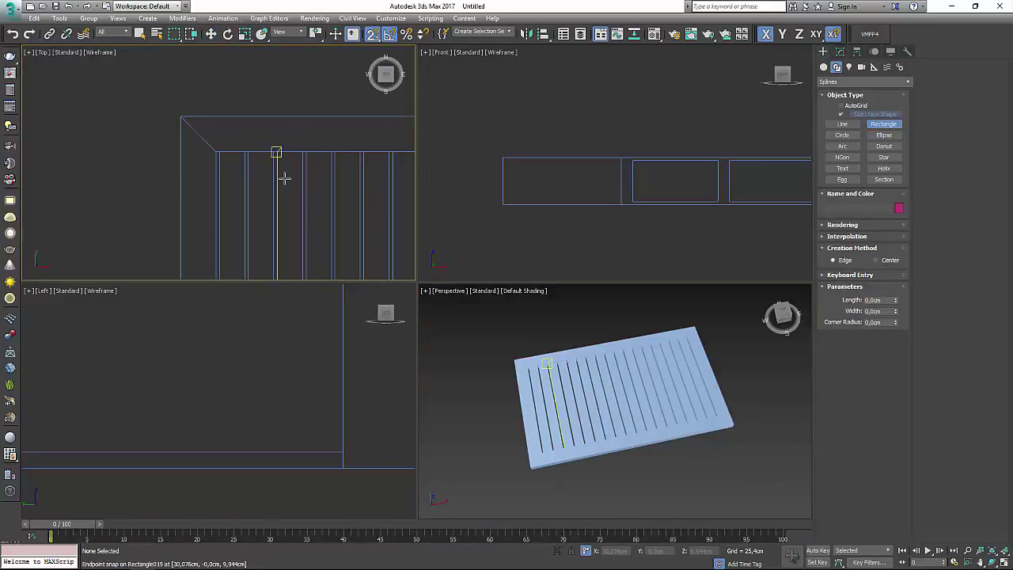
pyautogui.moveTo(124, 102)
pyautogui.mouseDown()
pyautogui.moveTo(162, 141)
pyautogui.moveTo(157, 149)
pyautogui.mouseUp()
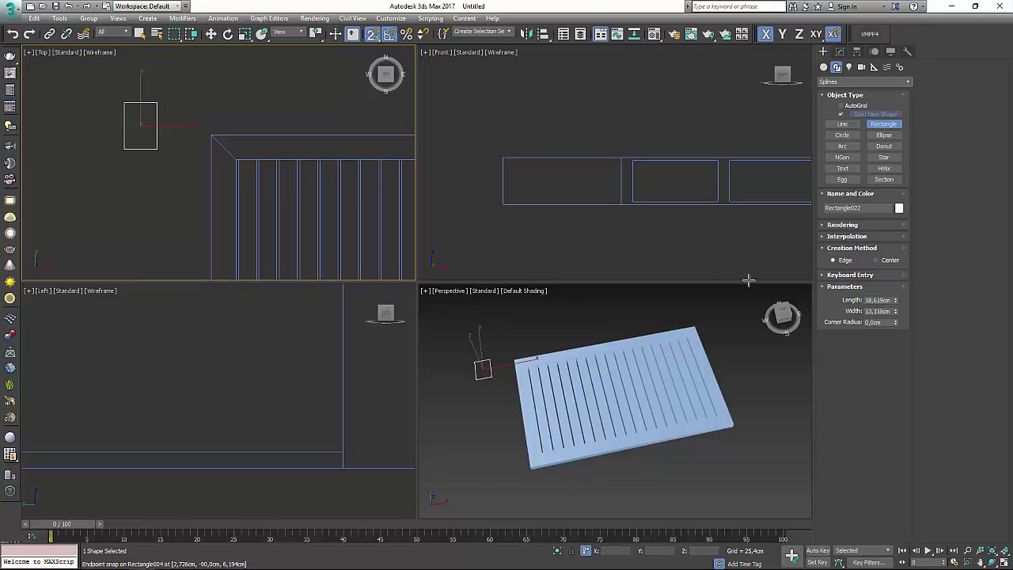
pyautogui.write('6')
pyautogui.click(885, 310)
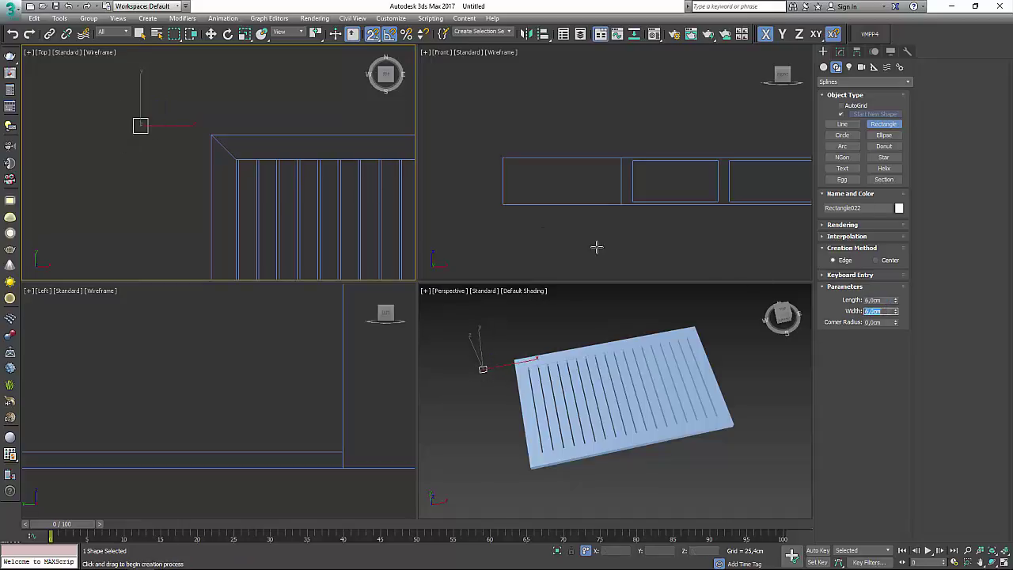
pyautogui.moveTo(163, 124); pyautogui.dragTo(174, 127, button='middle')
pyautogui.press('w')
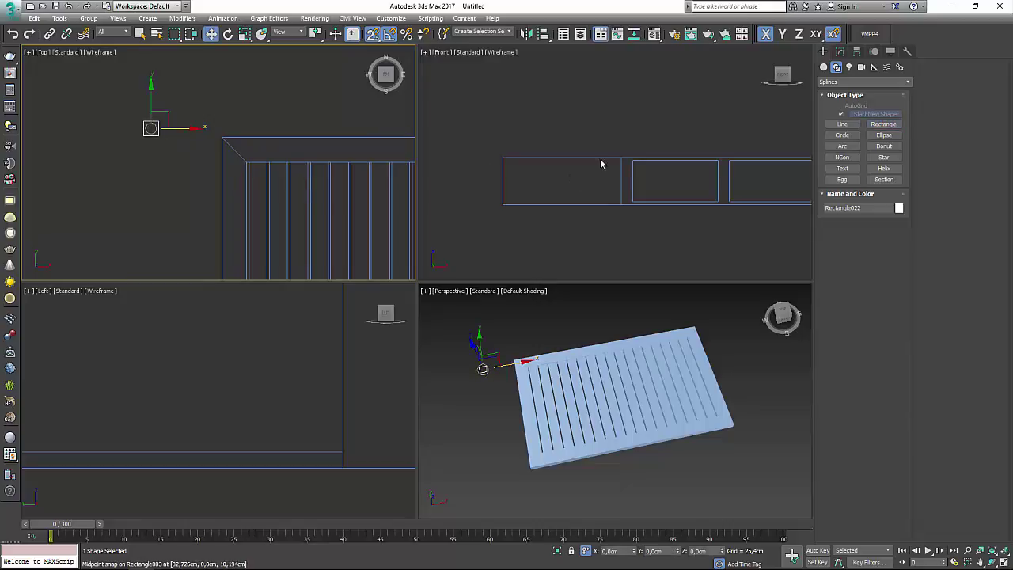
# Step: Extrude the rectangle 70 cm into a solid leg
pyautogui.click(839, 51)
pyautogui.click(845, 83)
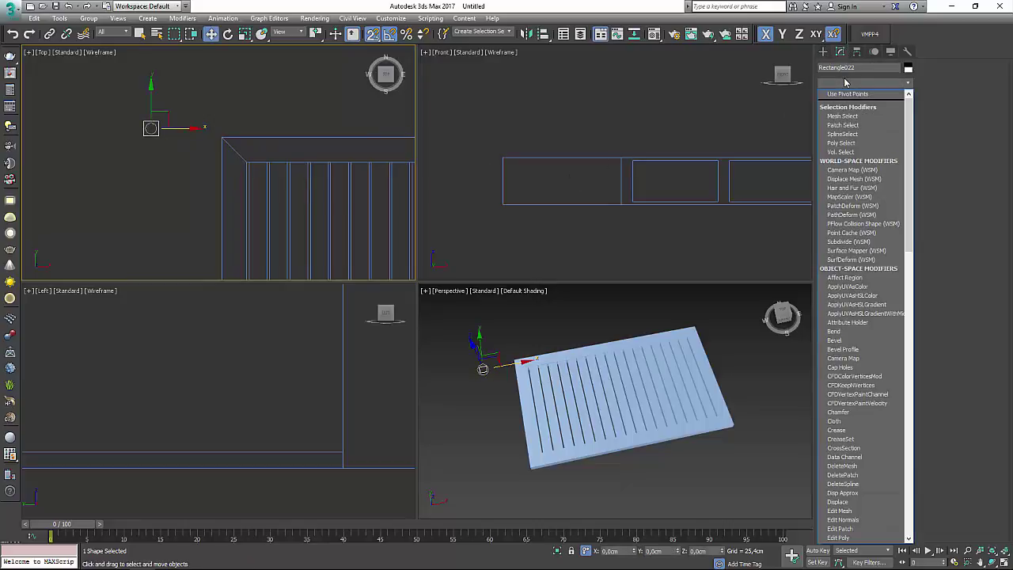
pyautogui.scroll(-10, 855, 237)
pyautogui.click(846, 132)
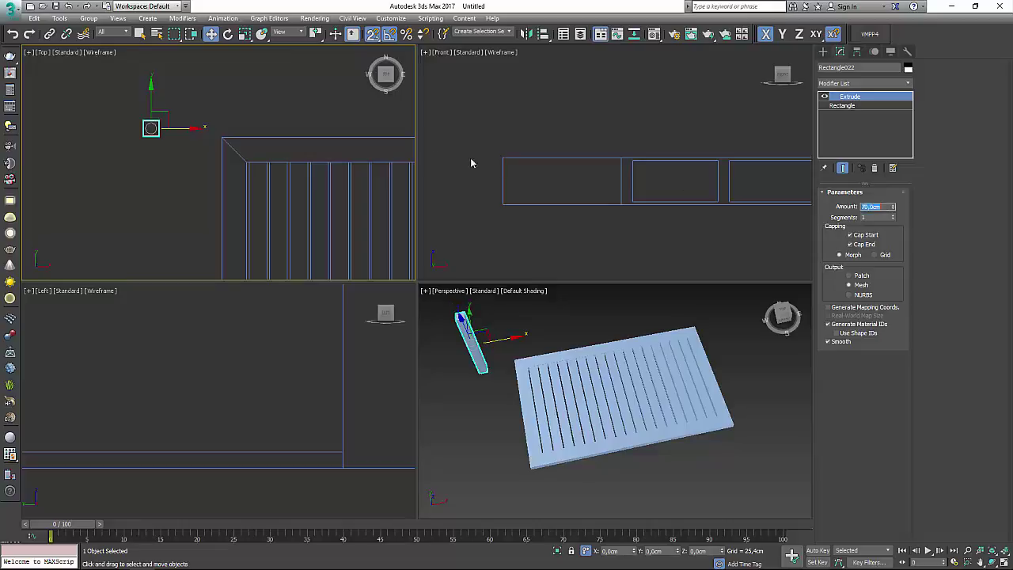
# Step: Snap the leg up against the tabletop and onto its corner
pyautogui.scroll(-2, 662, 156)
pyautogui.scroll(-4, 633, 315)
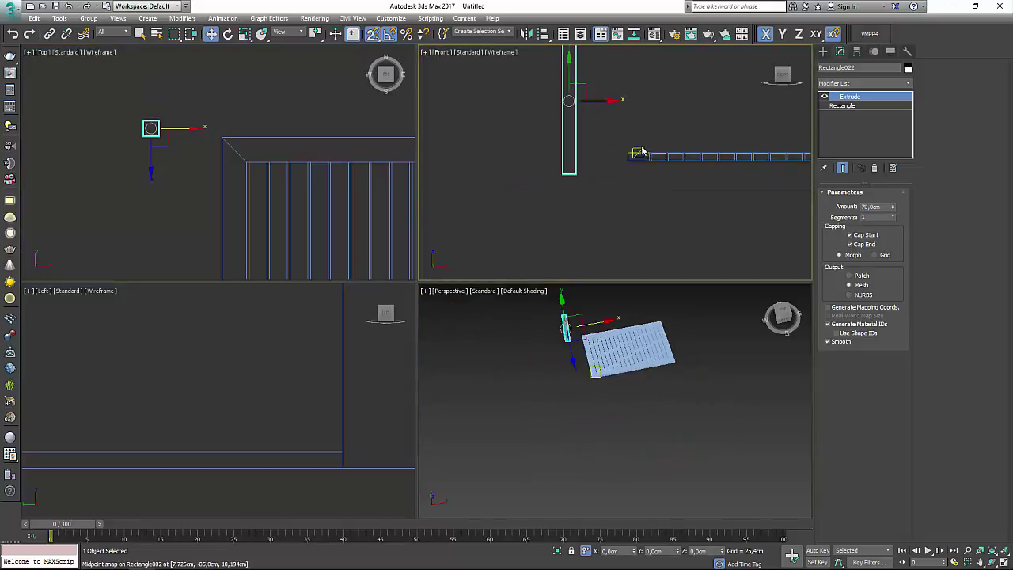
pyautogui.scroll(-2, 633, 129)
pyautogui.moveTo(645, 131)
pyautogui.mouseDown()
pyautogui.moveTo(656, 160)
pyautogui.moveTo(600, 153)
pyautogui.moveTo(626, 77)
pyautogui.mouseUp()
pyautogui.scroll(3, 656, 161)
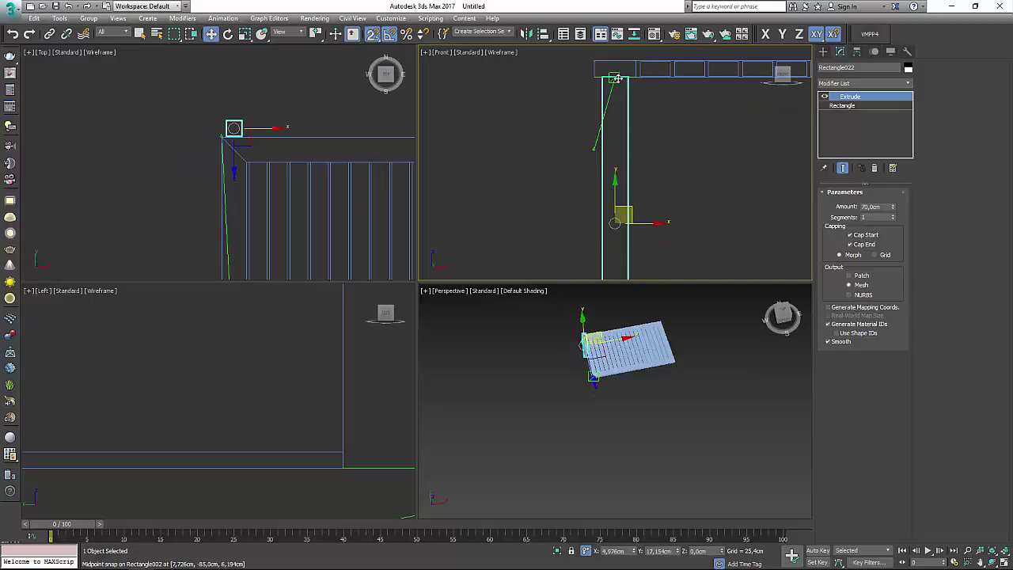
pyautogui.scroll(3, 262, 136)
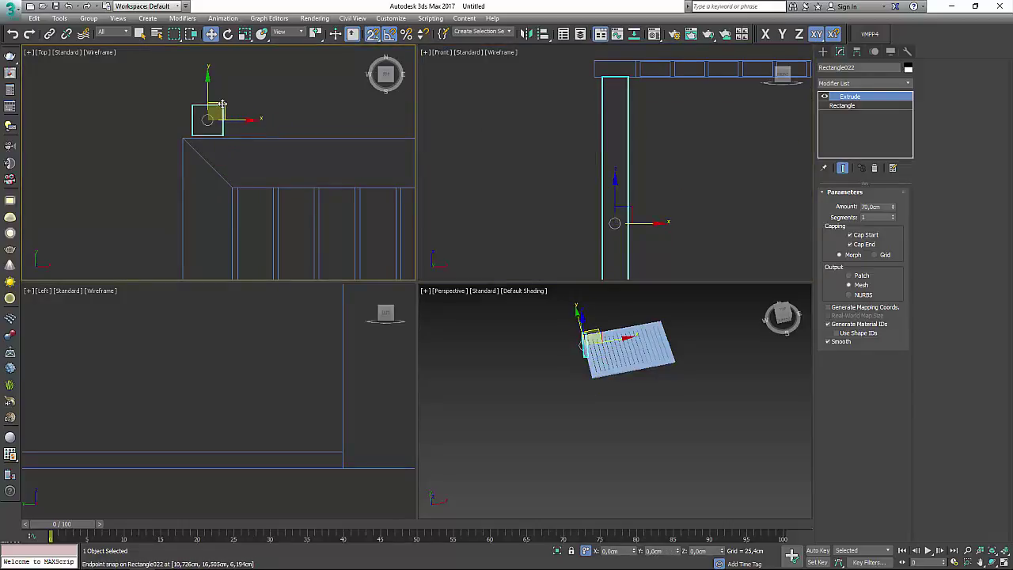
pyautogui.moveTo(222, 104); pyautogui.dragTo(208, 158)
pyautogui.scroll(-3, 190, 144)
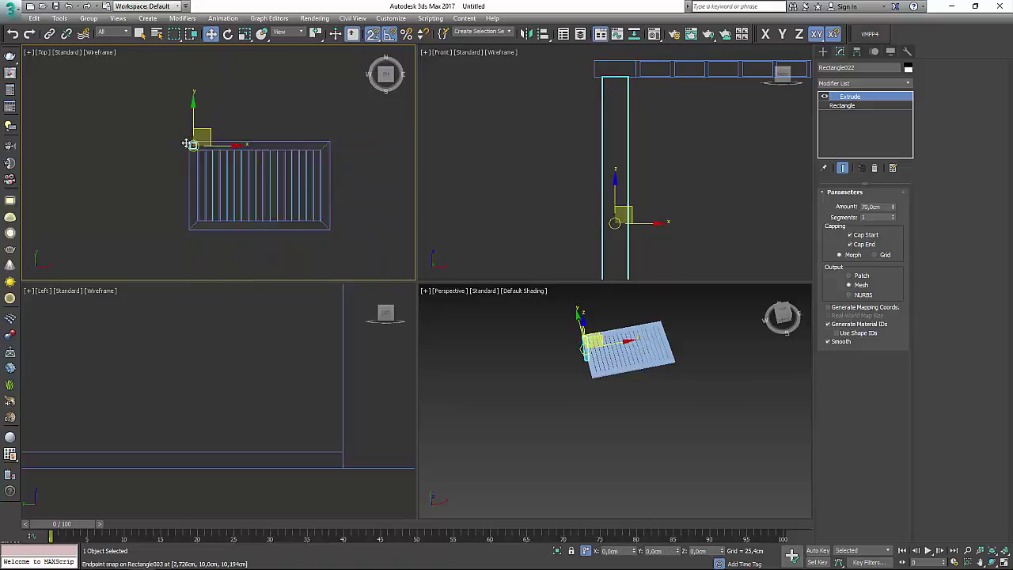
pyautogui.scroll(-2, 189, 143)
pyautogui.scroll(3, 213, 146)
pyautogui.scroll(6, 163, 139)
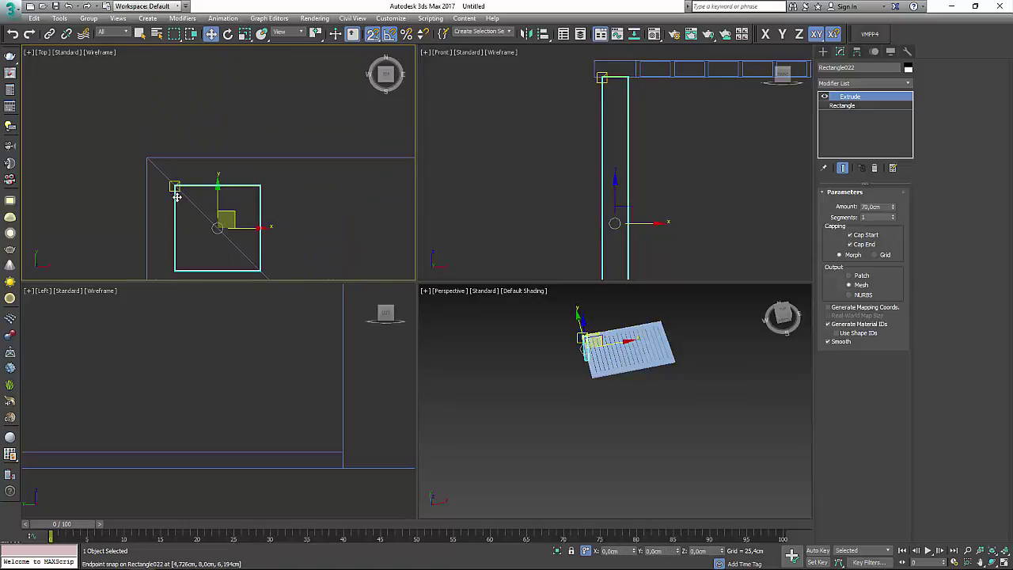
# Step: Snap the leg exactly onto the tabletop corner
pyautogui.moveTo(177, 196); pyautogui.dragTo(147, 158)
pyautogui.scroll(-3, 168, 156)
pyautogui.scroll(-2, 167, 155)
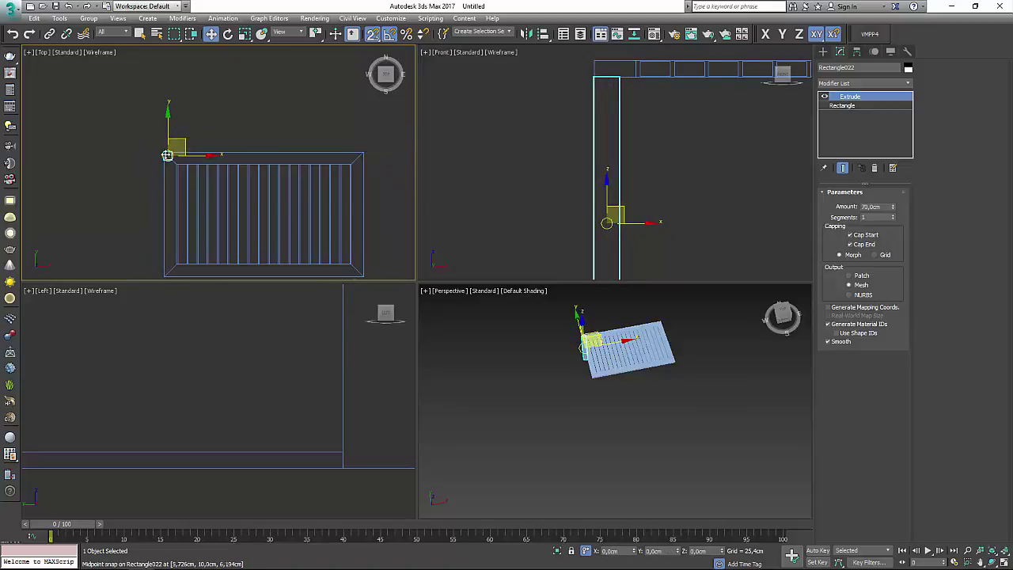
pyautogui.moveTo(196, 166); pyautogui.dragTo(184, 161, button='middle')
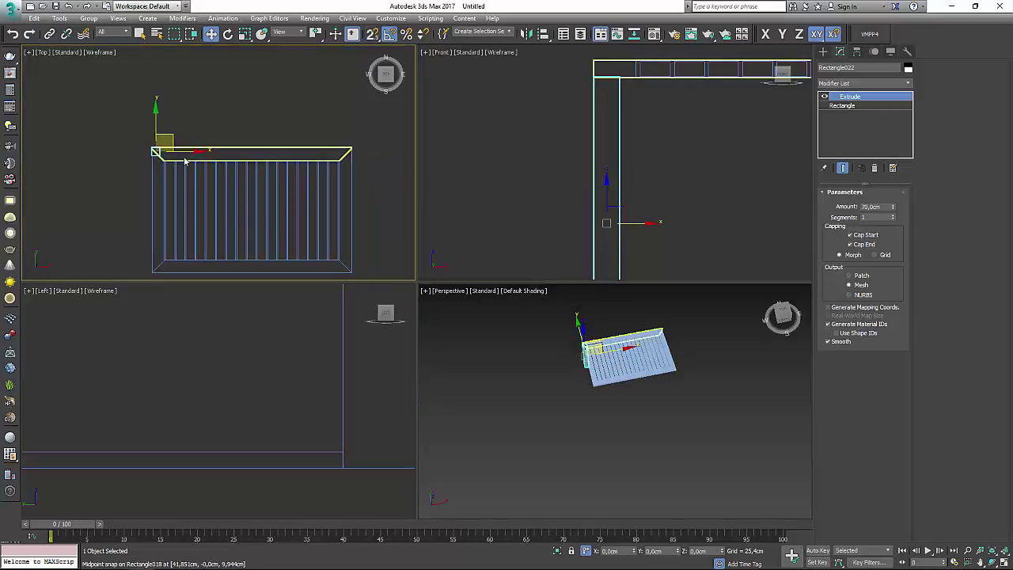
# Step: Clone the leg to the frame's right corner and snap it into place
pyautogui.keyDown('shift'); pyautogui.moveTo(157, 152); pyautogui.dragTo(365, 152); pyautogui.keyUp('shift')
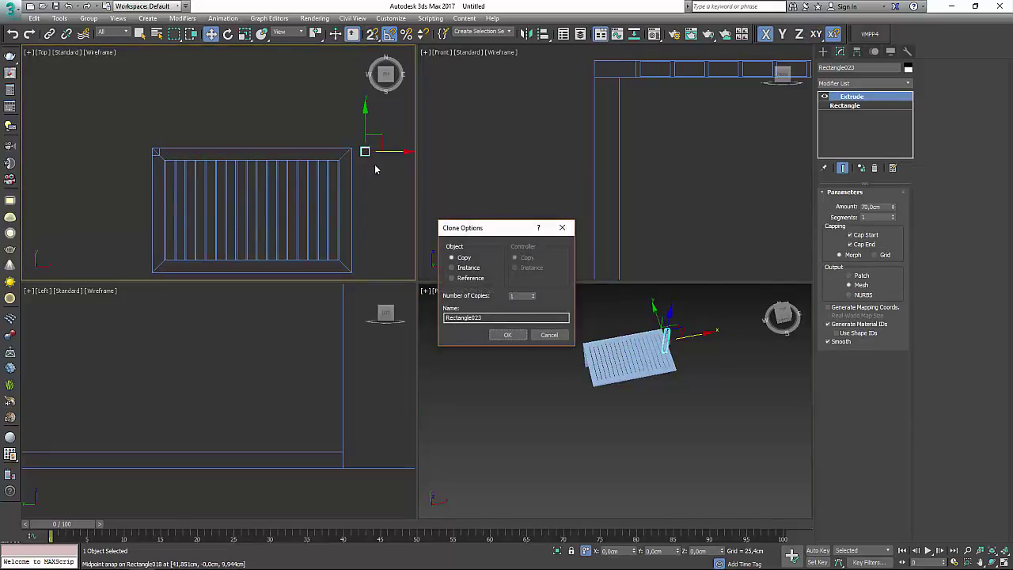
pyautogui.press('Return')
pyautogui.scroll(6, 368, 166)
pyautogui.scroll(2, 361, 166)
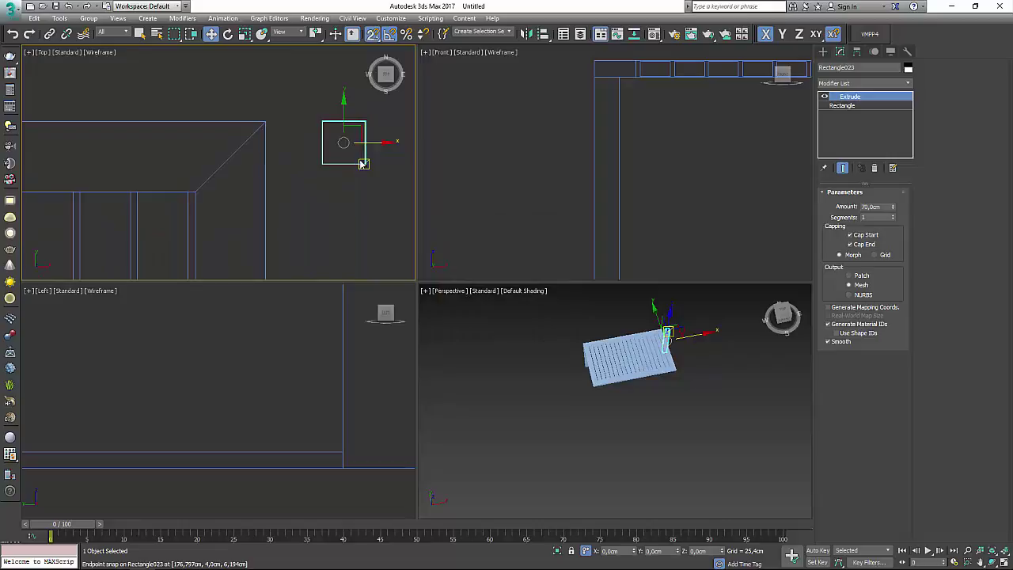
pyautogui.moveTo(361, 167); pyautogui.dragTo(267, 187)
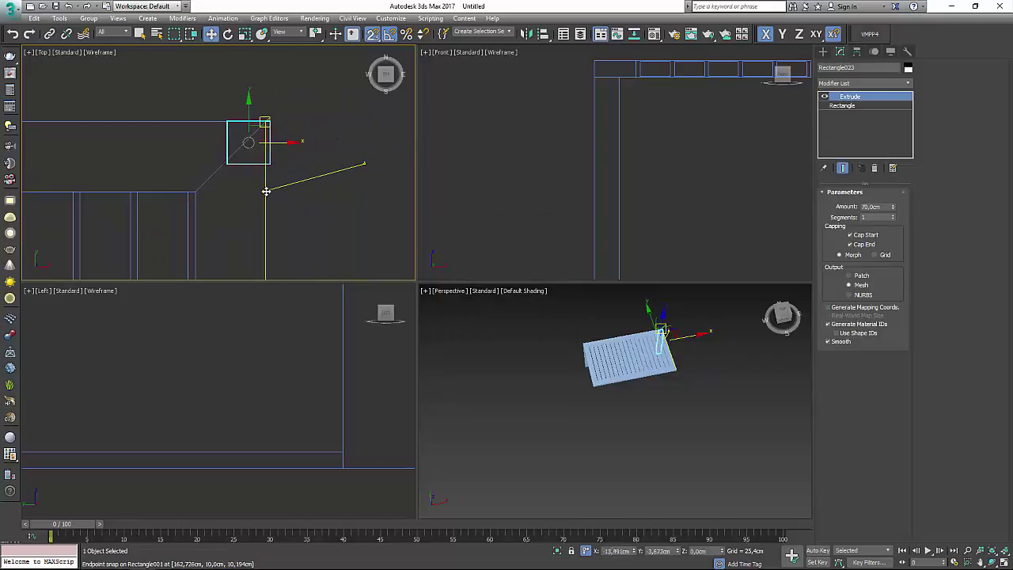
pyautogui.scroll(-5, 324, 158)
pyautogui.scroll(-3, 633, 151)
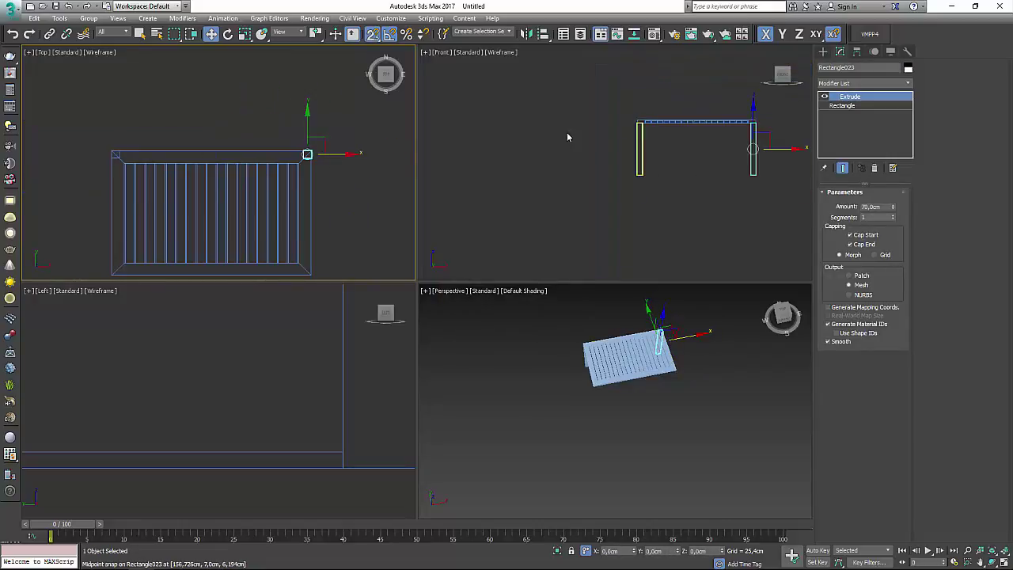
# Step: Clone both legs along Y and snap the copies to the far corners
pyautogui.keyDown('ctrl'); pyautogui.click(251, 157); pyautogui.keyUp('ctrl')
pyautogui.moveTo(251, 169); pyautogui.dragTo(294, 131, button='middle')
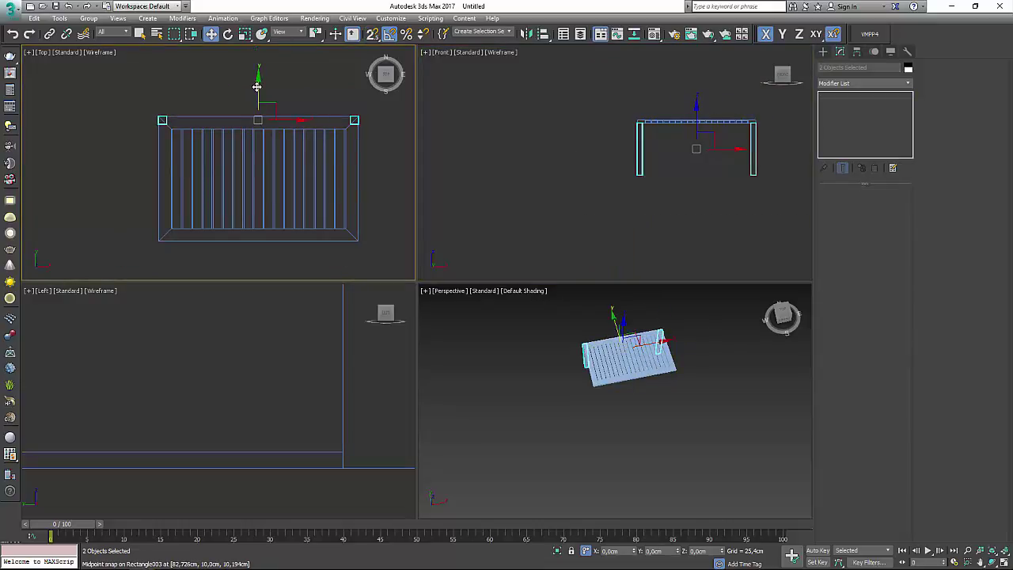
pyautogui.keyDown('shift'); pyautogui.moveTo(257, 86); pyautogui.dragTo(356, 261); pyautogui.keyUp('shift')
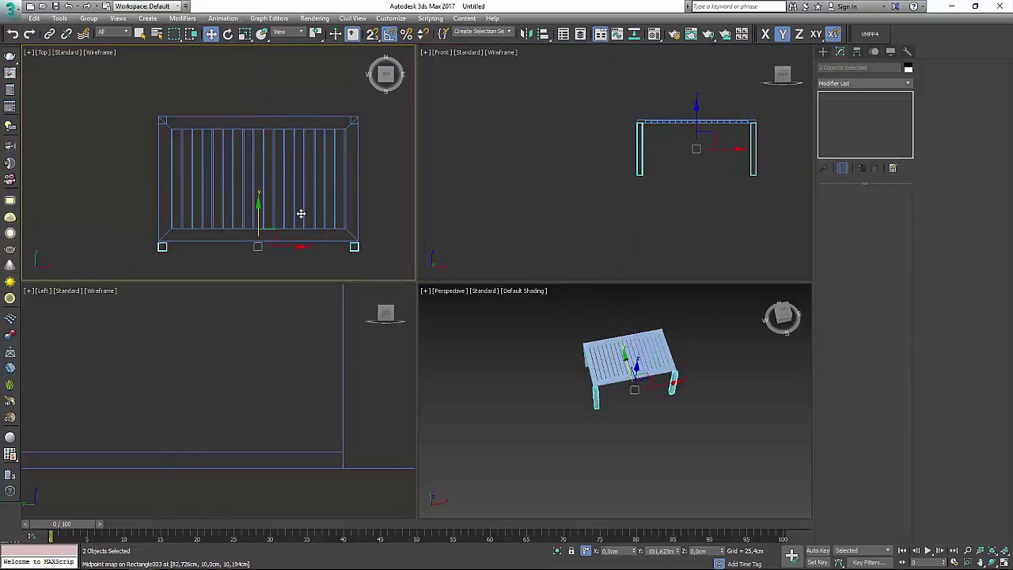
pyautogui.press('Return')
pyautogui.scroll(5, 358, 252)
pyautogui.press('s')
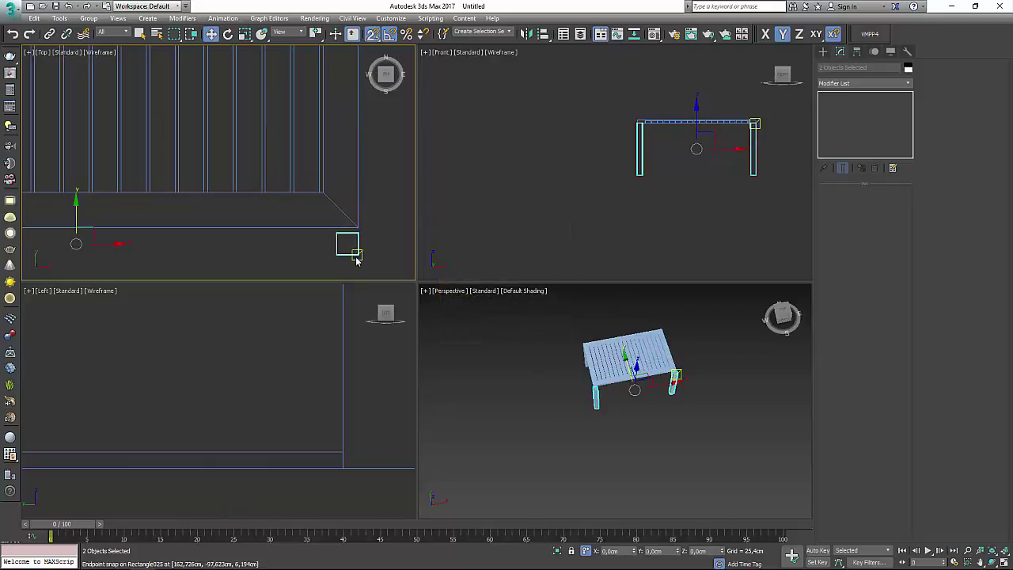
pyautogui.moveTo(358, 254); pyautogui.dragTo(351, 220)
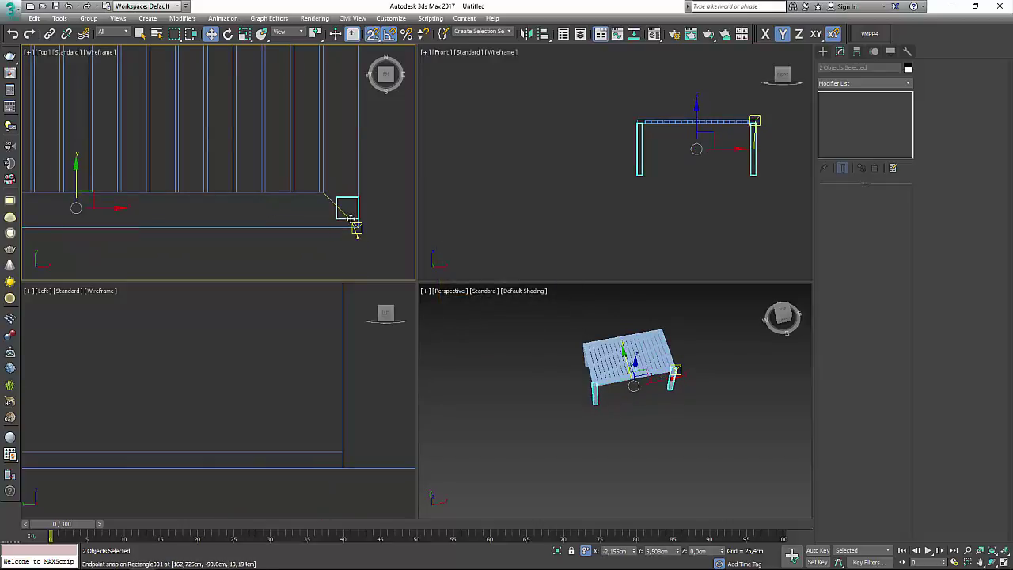
pyautogui.click(509, 406)
# Step: Draw a 4 × 3 cm rectangle at the tabletop's right corner in the Front view
pyautogui.click(992, 550)
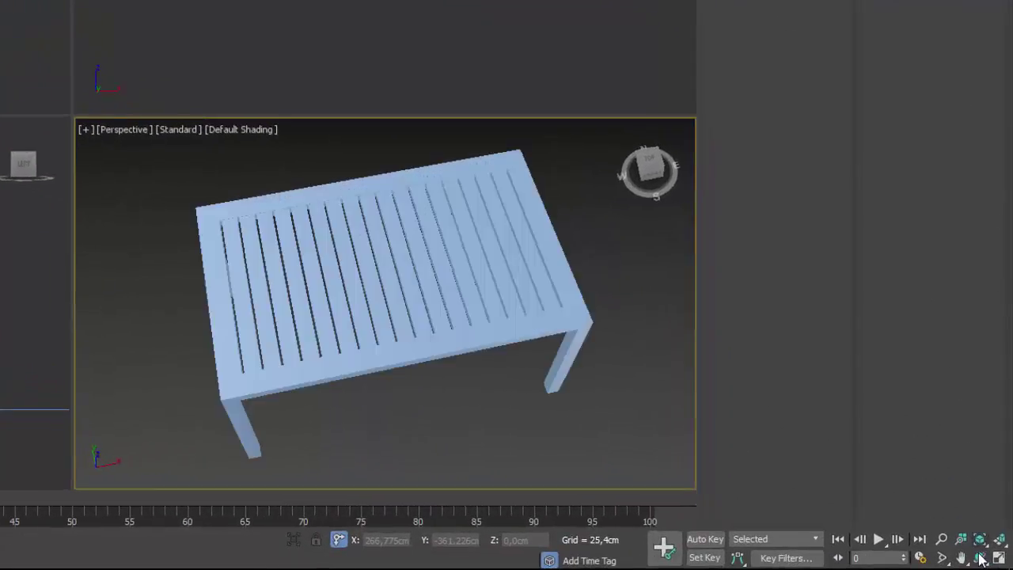
pyautogui.click(981, 559)
pyautogui.moveTo(470, 350)
pyautogui.mouseDown()
pyautogui.moveTo(561, 210)
pyautogui.moveTo(596, 241)
pyautogui.moveTo(457, 261)
pyautogui.mouseUp()
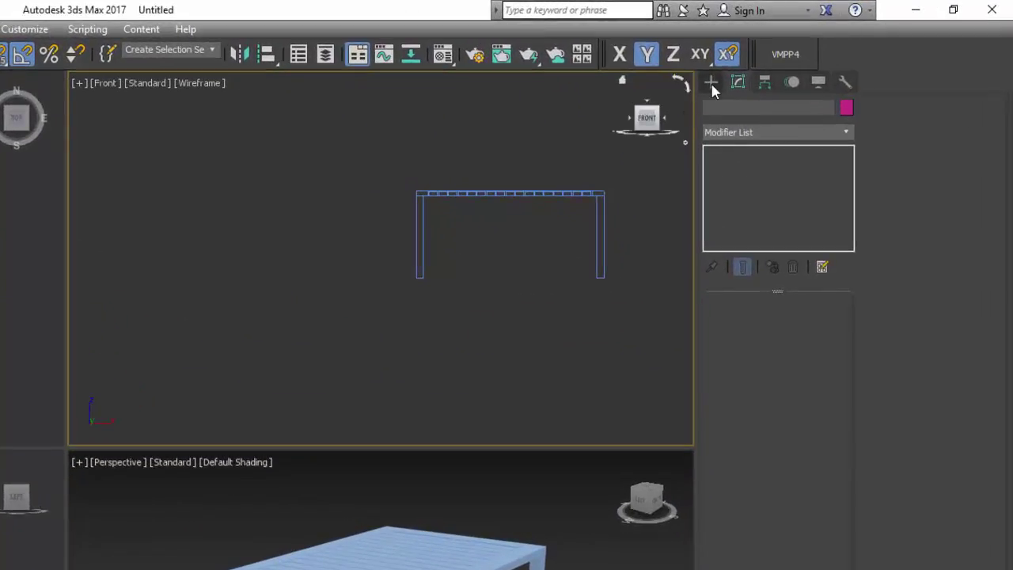
pyautogui.click(823, 52)
pyautogui.click(808, 198)
pyautogui.scroll(4, 603, 197)
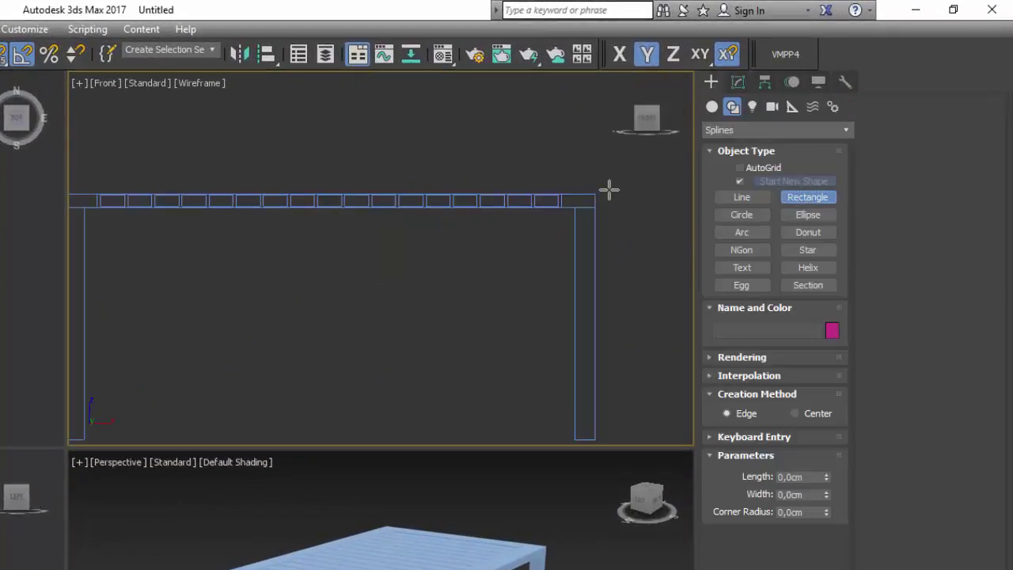
pyautogui.scroll(3, 599, 220)
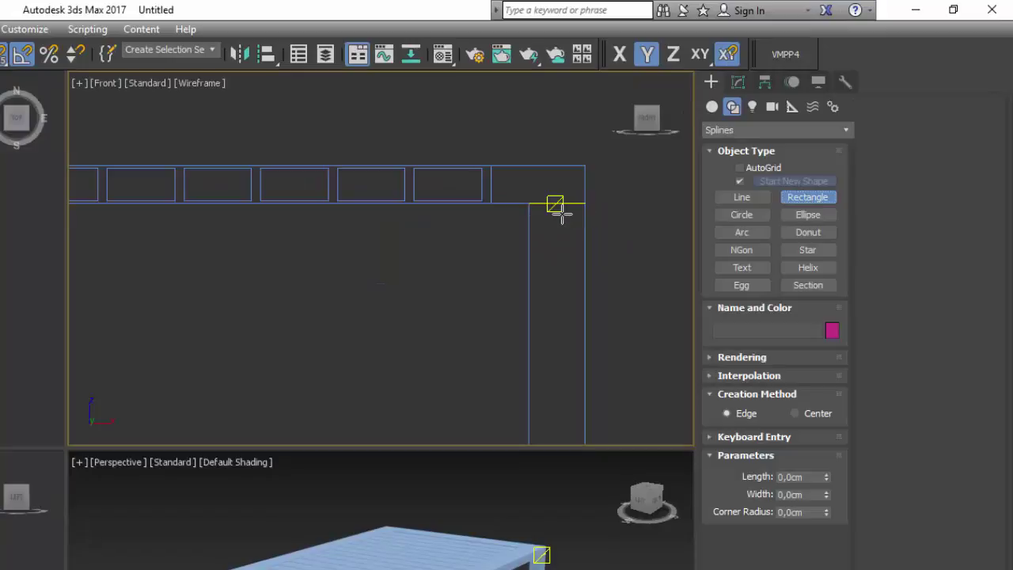
pyautogui.moveTo(554, 203)
pyautogui.mouseDown()
pyautogui.moveTo(554, 323)
pyautogui.moveTo(572, 164)
pyautogui.mouseUp()
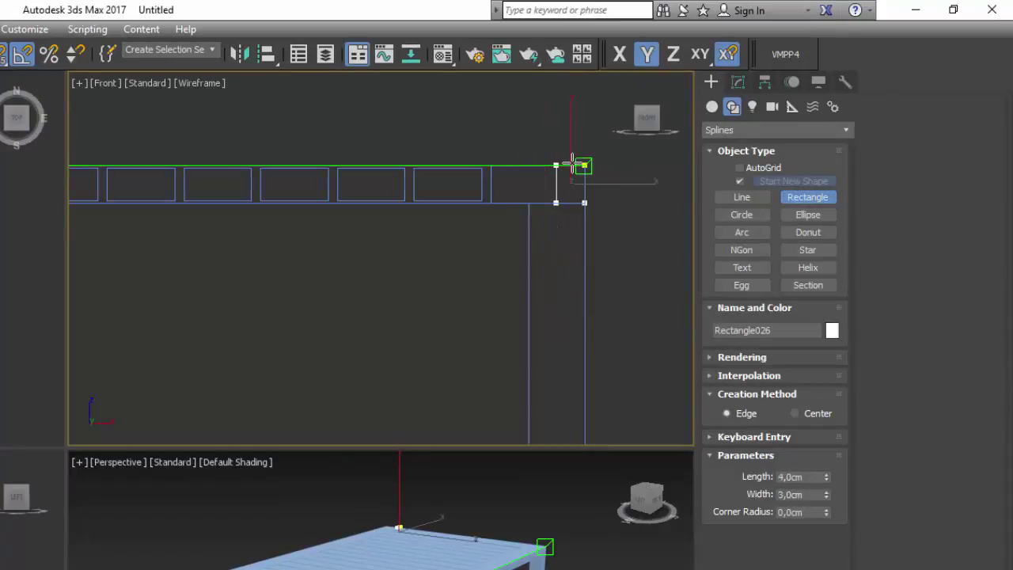
pyautogui.rightClick(518, 288)
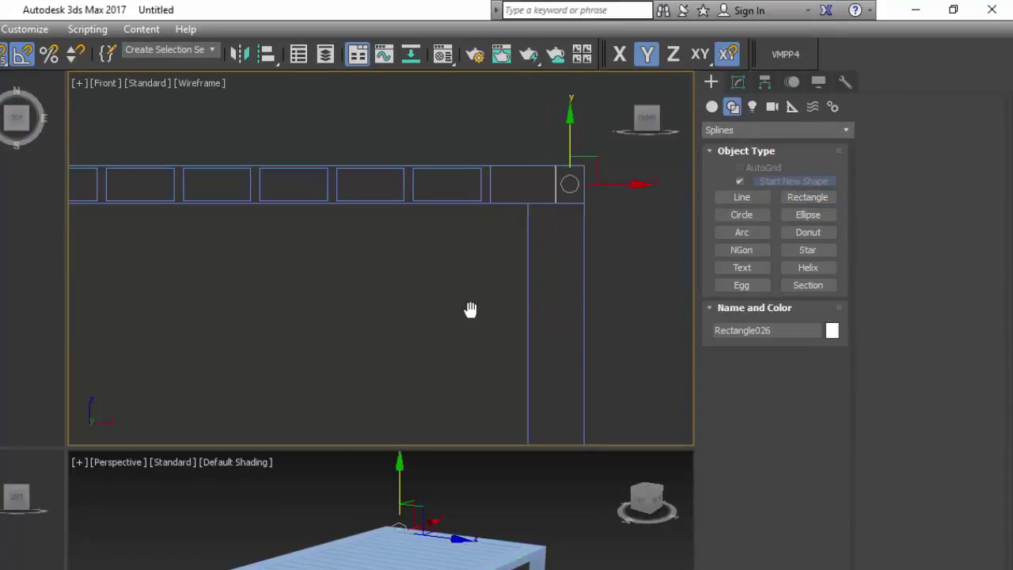
pyautogui.scroll(-2, 467, 310)
pyautogui.moveTo(524, 261); pyautogui.dragTo(519, 260, button='middle')
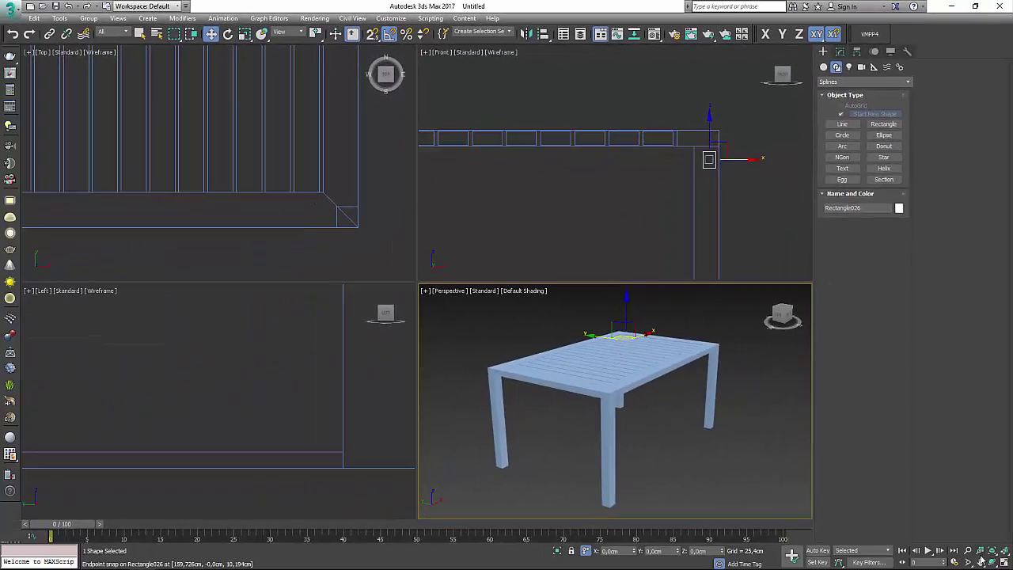
# Step: Orbit the Perspective view around the new rectangle to check its position
pyautogui.click(992, 550)
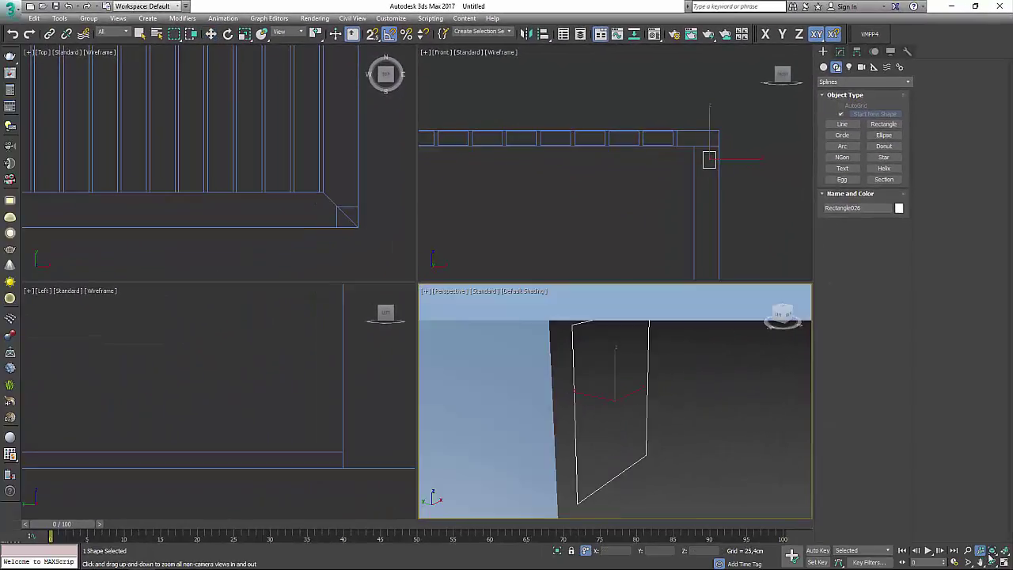
pyautogui.click(992, 561)
pyautogui.moveTo(659, 429)
pyautogui.mouseDown()
pyautogui.moveTo(527, 423)
pyautogui.moveTo(536, 430)
pyautogui.mouseUp()
pyautogui.scroll(-3, 622, 159)
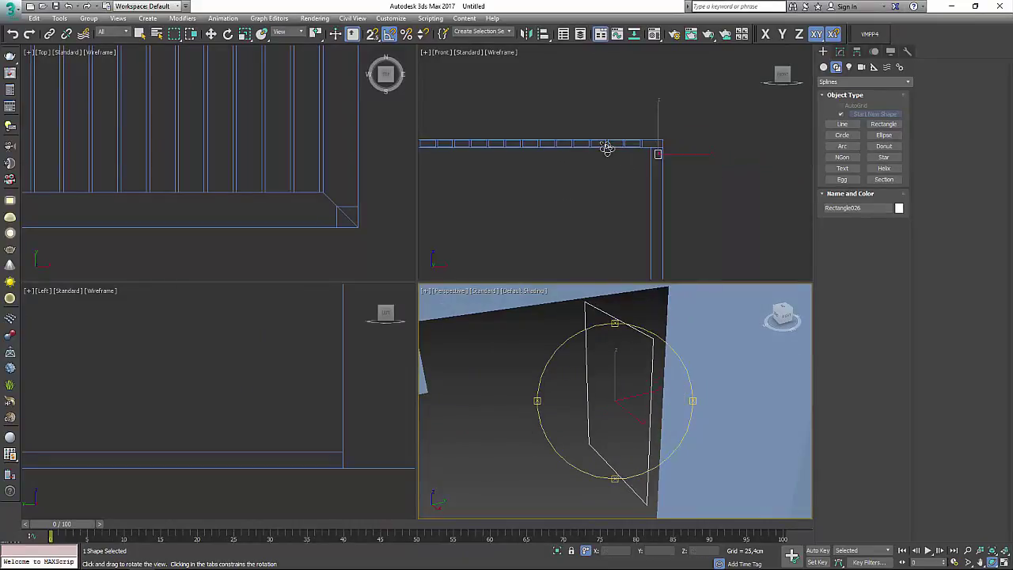
pyautogui.rightClick(606, 148)
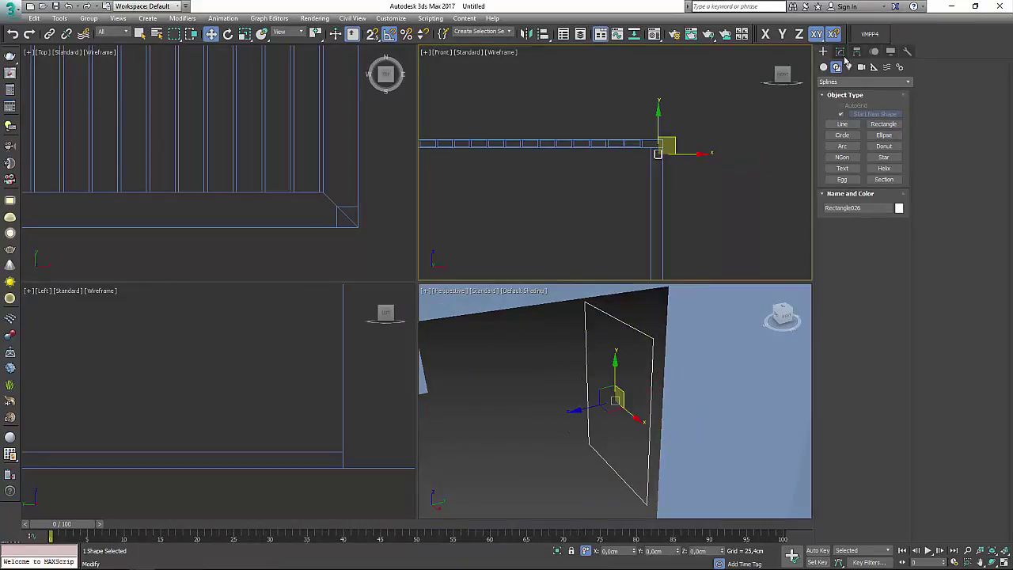
# Step: Set the rectangle's Length to 8 cm
pyautogui.click(841, 53)
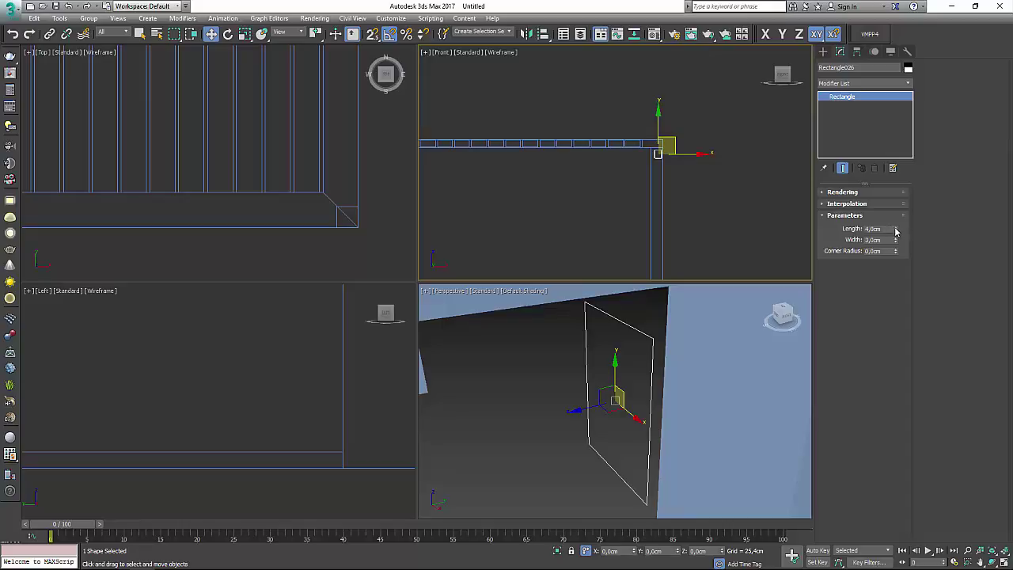
pyautogui.moveTo(895, 229); pyautogui.dragTo(905, 168)
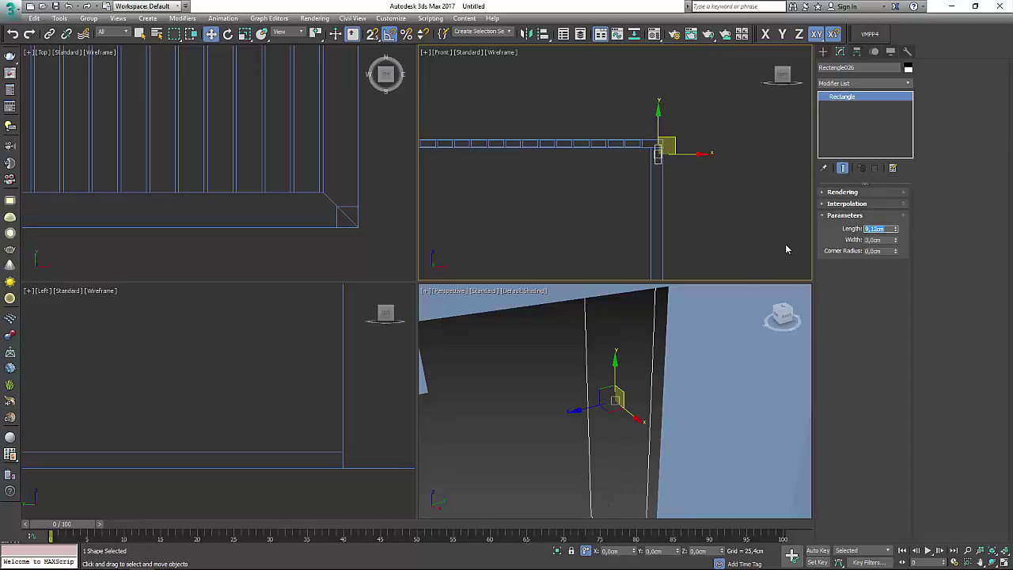
pyautogui.write('8')
pyautogui.press('Return')
# Step: Snap the rectangle to the leg's top corner
pyautogui.scroll(1, 666, 133)
pyautogui.scroll(1, 666, 132)
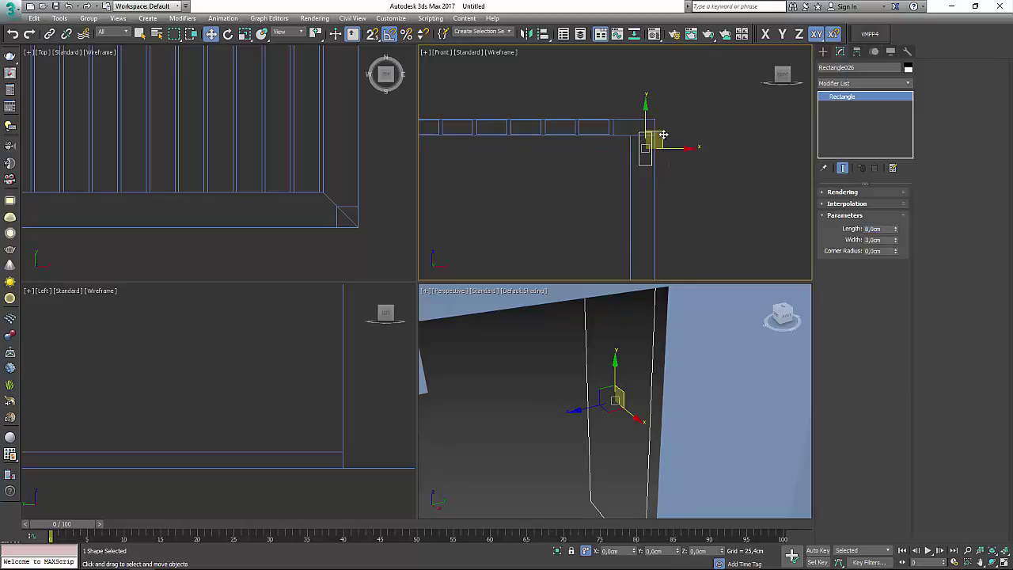
pyautogui.moveTo(663, 134); pyautogui.dragTo(666, 169)
pyautogui.scroll(3, 628, 190)
pyautogui.press('s')
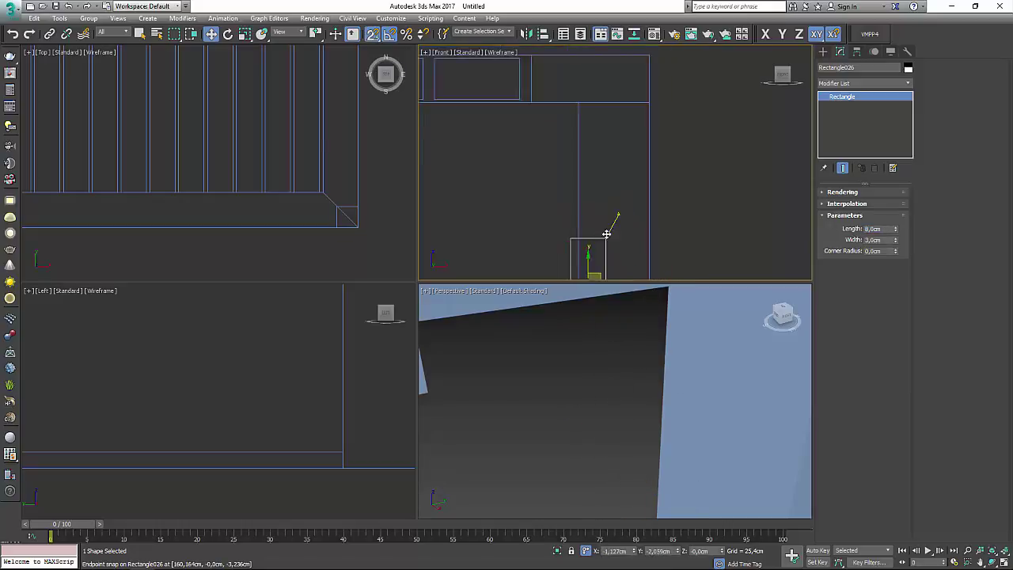
pyautogui.moveTo(606, 233); pyautogui.dragTo(617, 213)
pyautogui.scroll(-2, 617, 213)
pyautogui.scroll(-3, 628, 318)
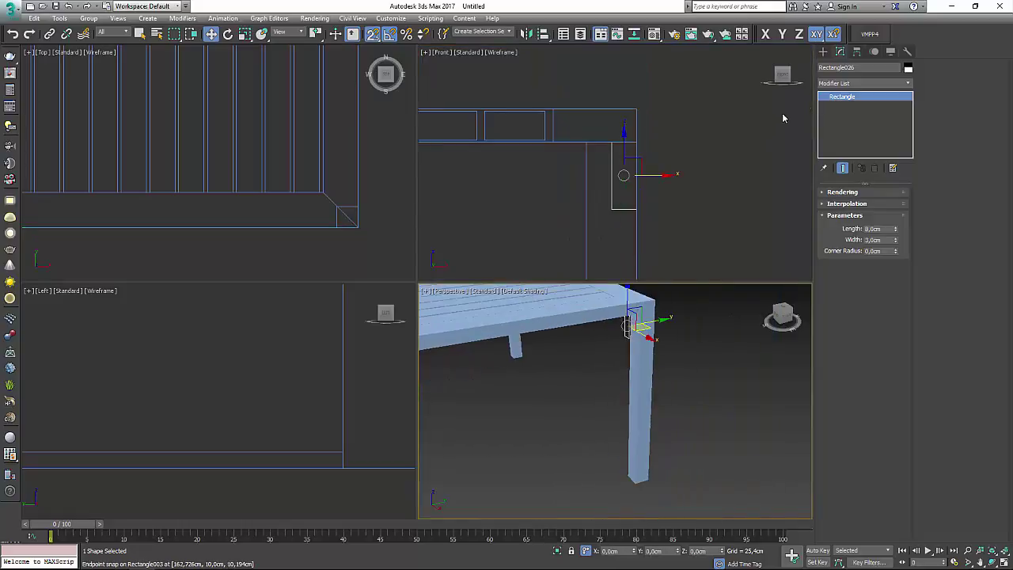
# Step: Add a 70 cm Extrude modifier to the rectangle
pyautogui.click(849, 83)
pyautogui.press('e')
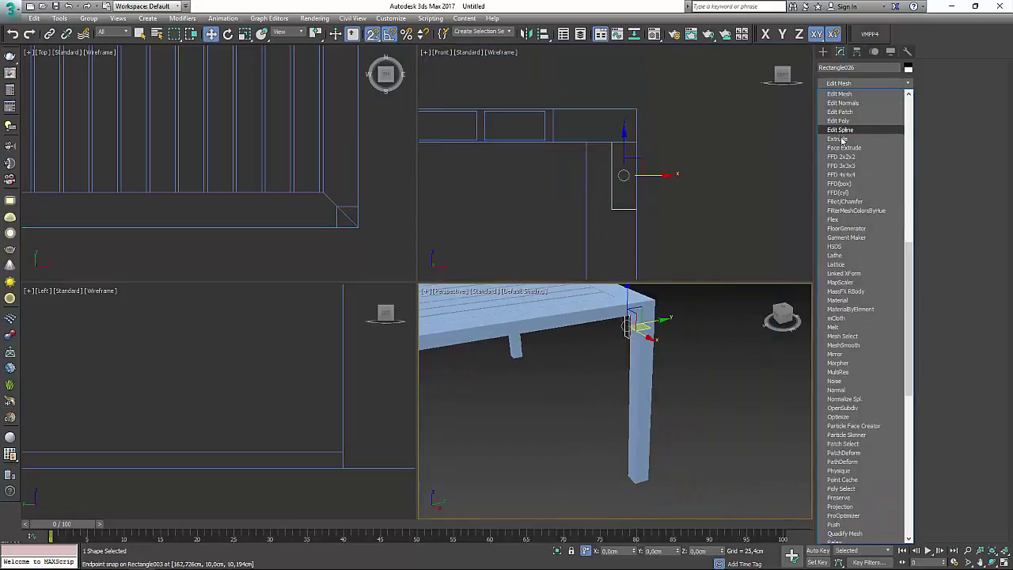
pyautogui.click(840, 145)
pyautogui.scroll(-5, 265, 219)
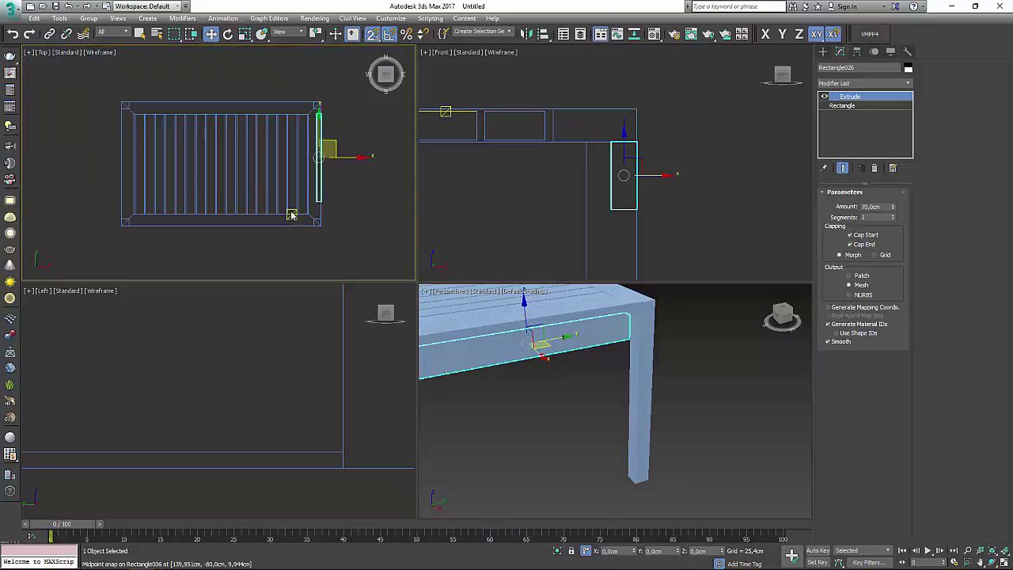
# Step: Move the apron rail along X and snap it to the table corner
pyautogui.moveTo(657, 365)
pyautogui.keyDown('alt'); pyautogui.mouseDown(button='middle')
pyautogui.moveTo(718, 345)
pyautogui.moveTo(740, 351)
pyautogui.mouseUp(button='middle'); pyautogui.keyUp('alt')
pyautogui.scroll(-5, 740, 351)
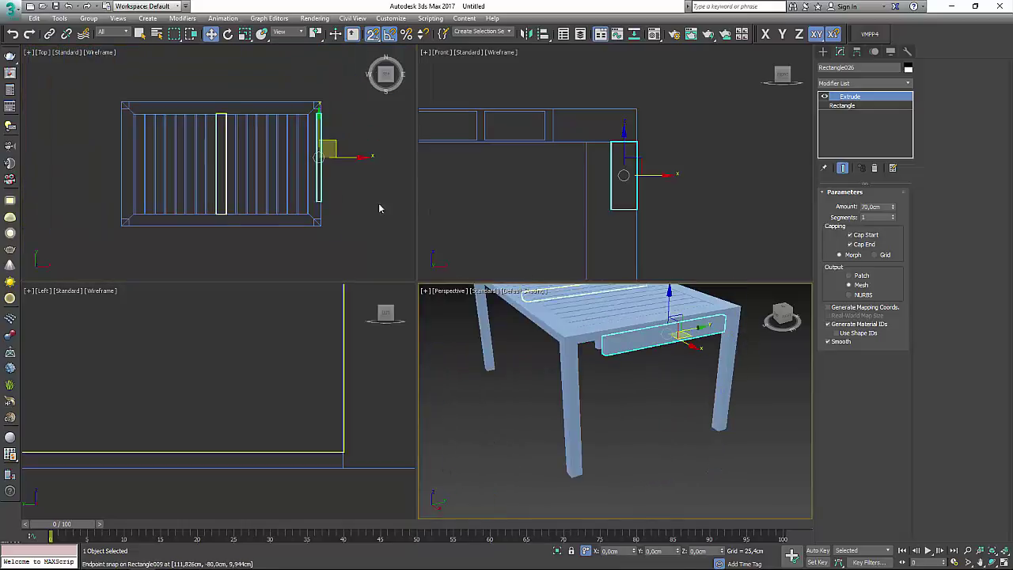
pyautogui.scroll(3, 342, 171)
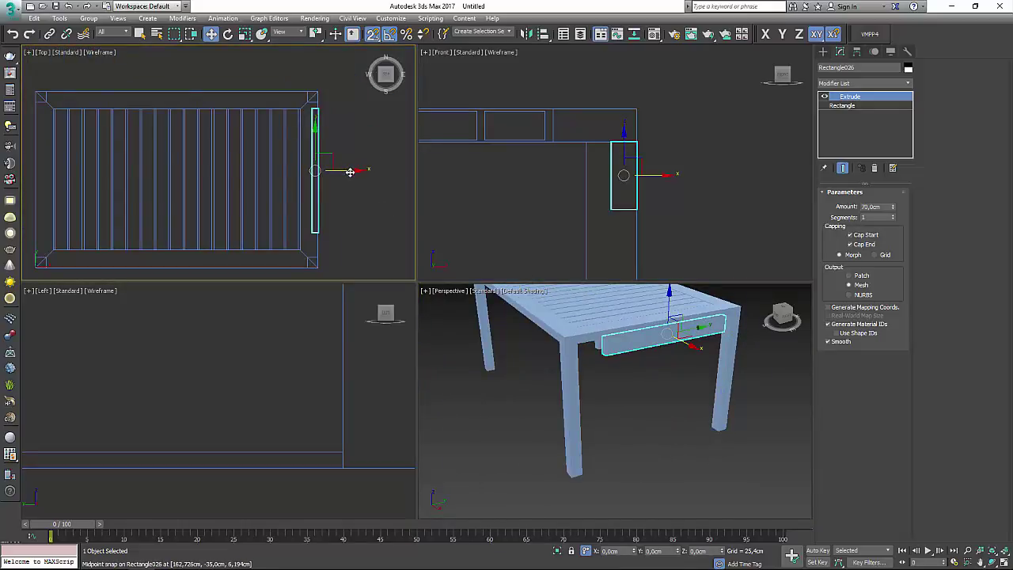
pyautogui.moveTo(350, 172); pyautogui.dragTo(372, 172)
pyautogui.scroll(3, 332, 119)
pyautogui.scroll(3, 303, 103)
pyautogui.moveTo(302, 104); pyautogui.dragTo(292, 106)
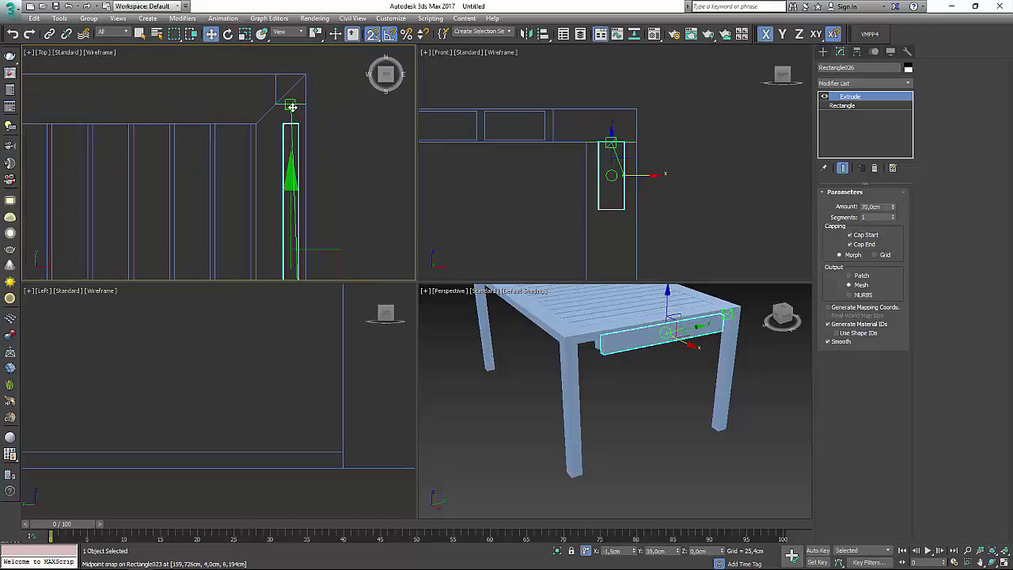
pyautogui.rightClick(380, 116)
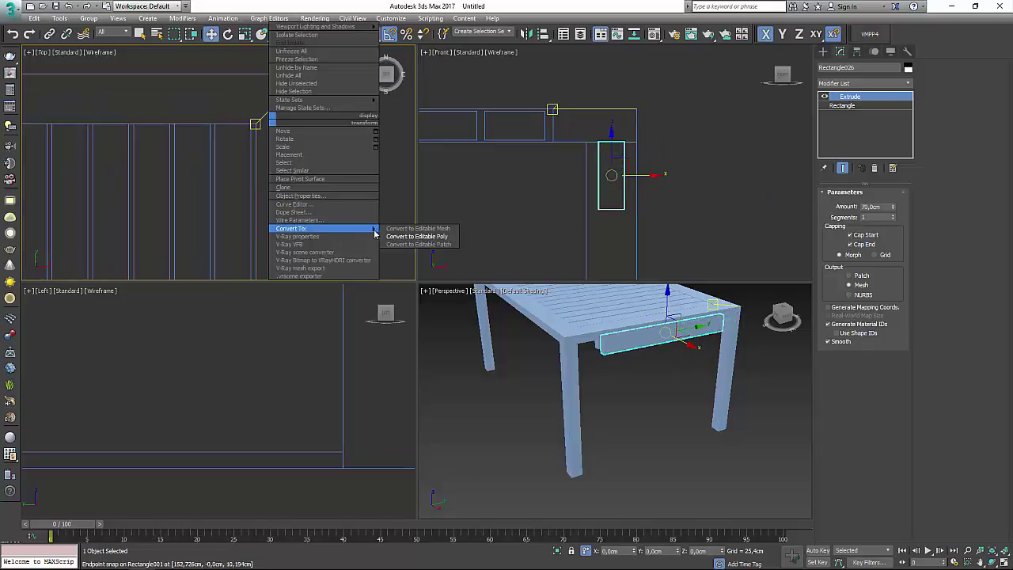
# Step: Convert the rail to Editable Poly and snap its end vertices to the frame corner
pyautogui.click(411, 234)
pyautogui.moveTo(350, 114)
pyautogui.mouseDown()
pyautogui.moveTo(279, 132)
pyautogui.moveTo(295, 79)
pyautogui.mouseUp()
pyautogui.scroll(3, 285, 96)
pyautogui.keyDown('alt'); pyautogui.moveTo(617, 380); pyautogui.dragTo(570, 372, button='middle'); pyautogui.keyUp('alt')
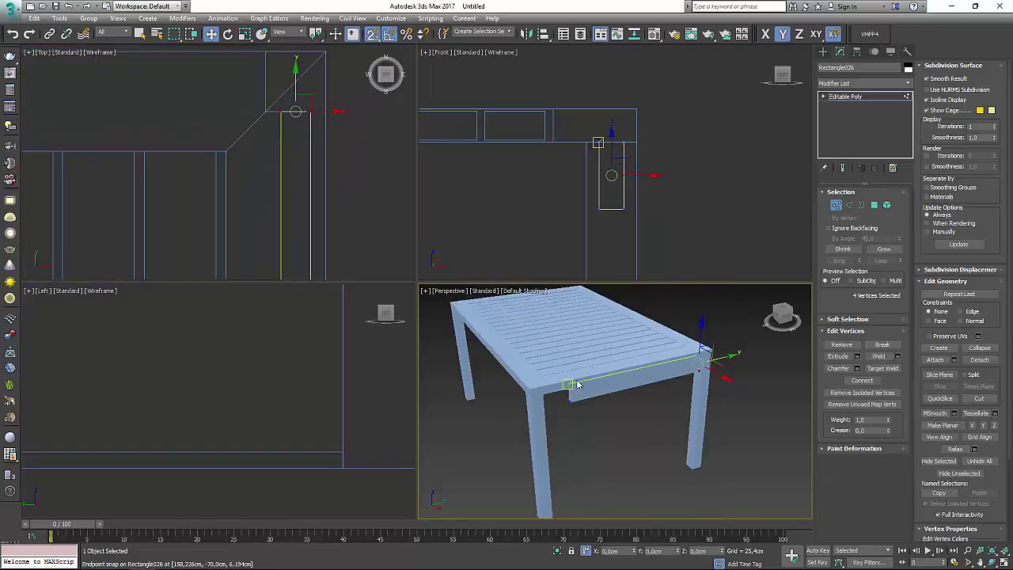
pyautogui.moveTo(595, 346); pyautogui.dragTo(551, 428)
pyautogui.scroll(-5, 264, 169)
pyautogui.scroll(2, 282, 201)
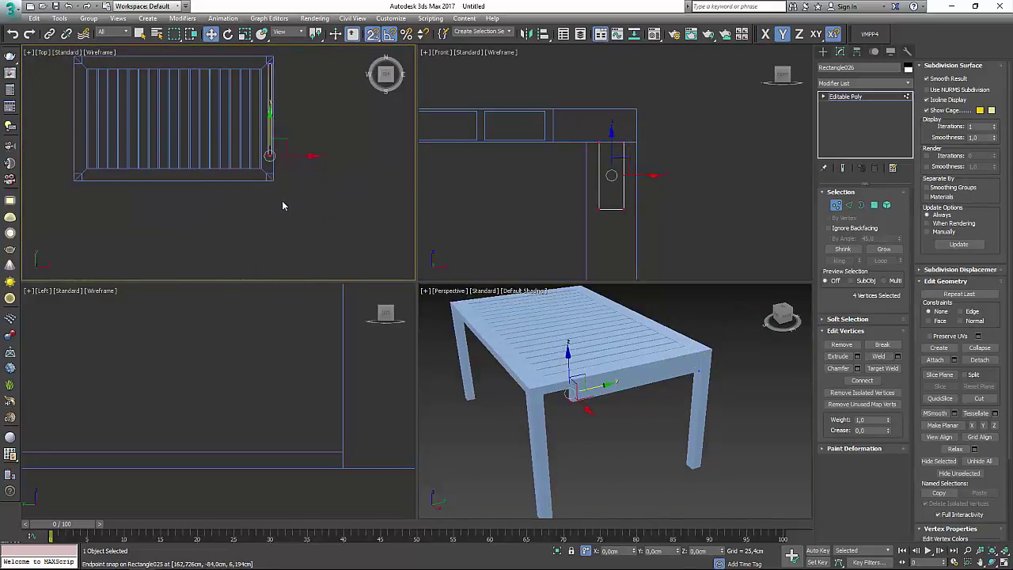
pyautogui.moveTo(271, 119); pyautogui.dragTo(271, 111)
pyautogui.scroll(3, 271, 165)
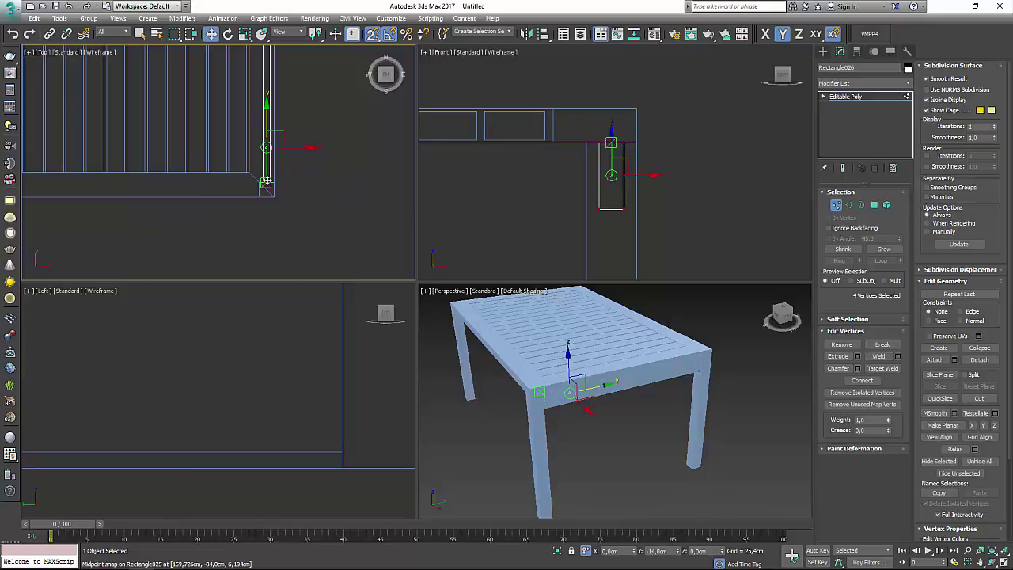
pyautogui.press('1')
# Step: Check the rail from below, then clone it toward the table's left end
pyautogui.rightClick(621, 421)
pyautogui.click(992, 564)
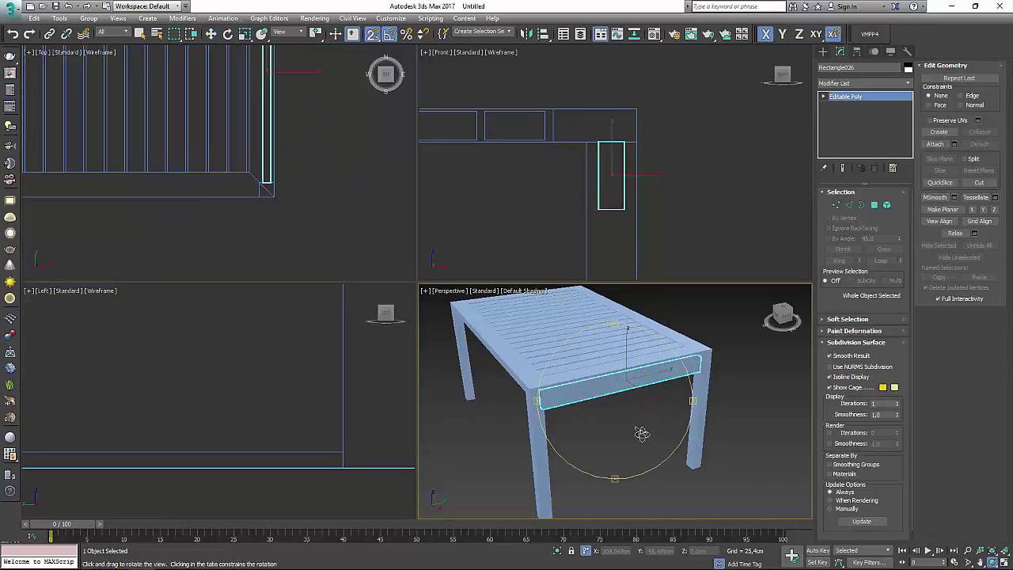
pyautogui.moveTo(641, 429)
pyautogui.mouseDown()
pyautogui.moveTo(654, 407)
pyautogui.moveTo(640, 384)
pyautogui.moveTo(655, 388)
pyautogui.moveTo(644, 430)
pyautogui.moveTo(667, 147)
pyautogui.mouseUp()
pyautogui.rightClick(667, 148)
pyautogui.press('w')
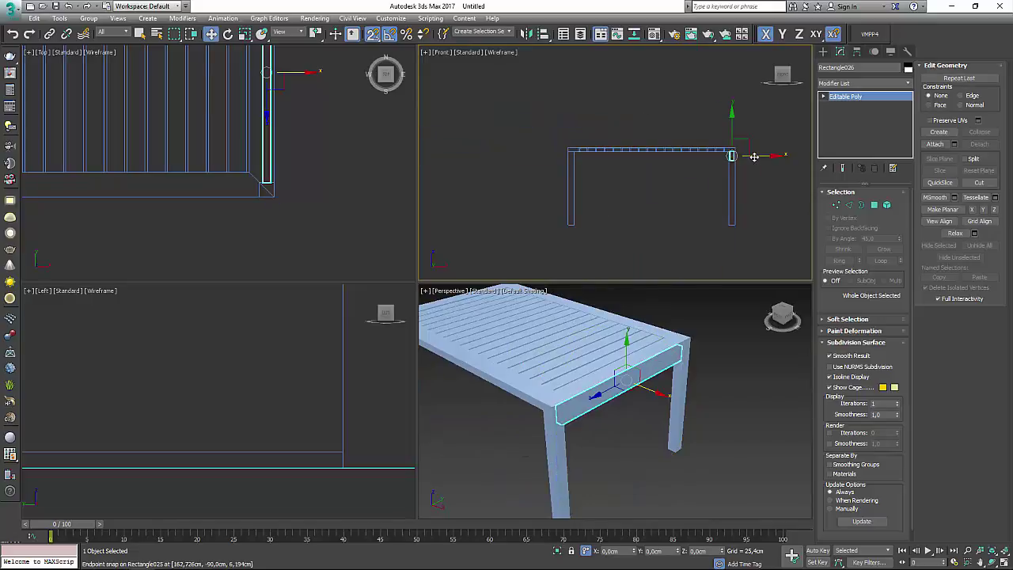
pyautogui.keyDown('shift'); pyautogui.moveTo(731, 154); pyautogui.dragTo(560, 228); pyautogui.keyUp('shift')
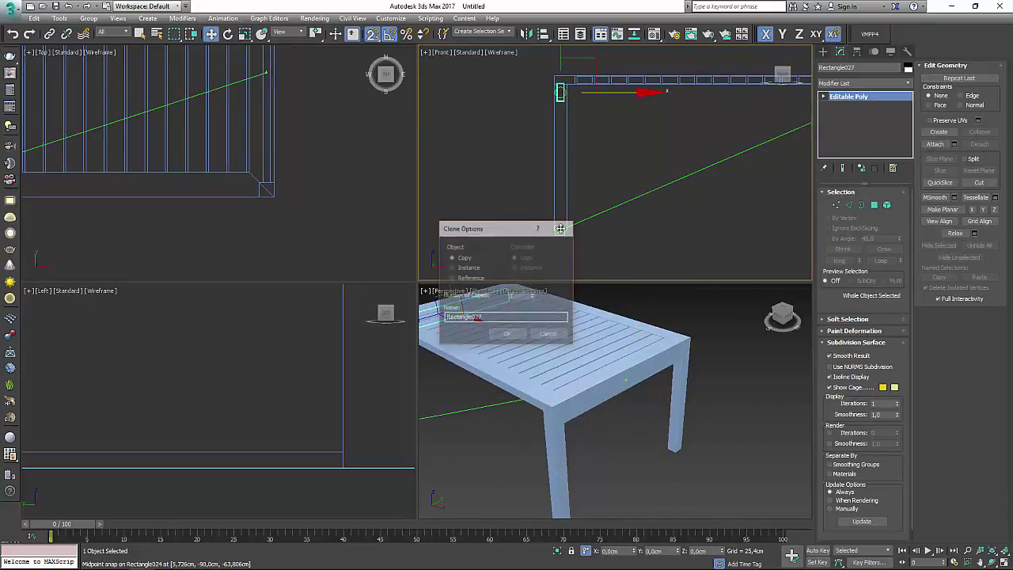
# Step: Place the copied apron rail at the table's left end
pyautogui.press('Return')
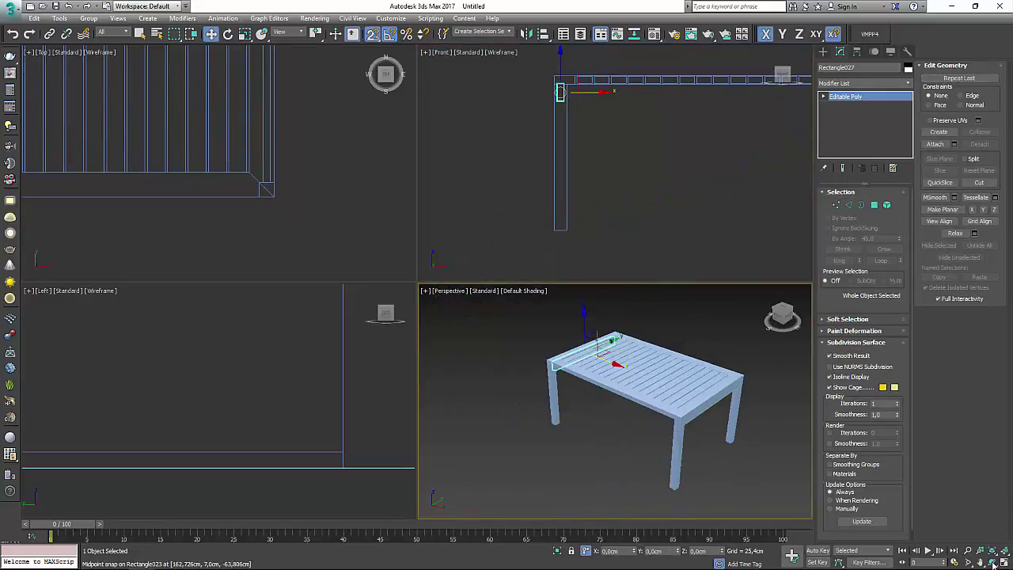
pyautogui.click(992, 563)
pyautogui.moveTo(656, 372)
pyautogui.mouseDown()
pyautogui.moveTo(689, 345)
pyautogui.moveTo(665, 352)
pyautogui.mouseUp()
pyautogui.press('w')
pyautogui.moveTo(279, 168); pyautogui.dragTo(279, 169)
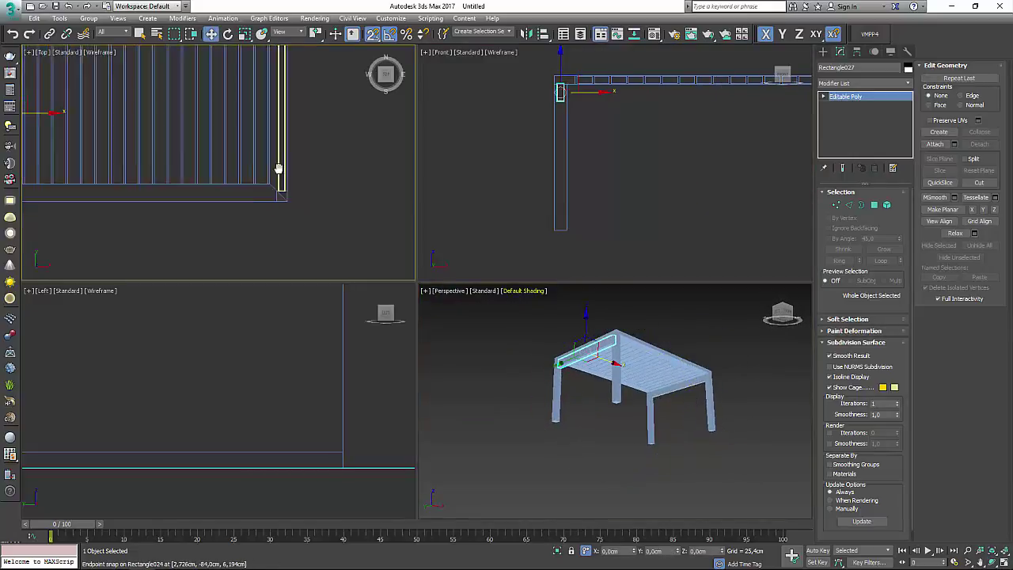
pyautogui.scroll(-3, 279, 169)
# Step: Make a -90° rotated copy of the rail and snap it onto the table's long edge
pyautogui.press('e')
pyautogui.keyDown('shift'); pyautogui.moveTo(184, 87); pyautogui.dragTo(208, 127); pyautogui.keyUp('shift')
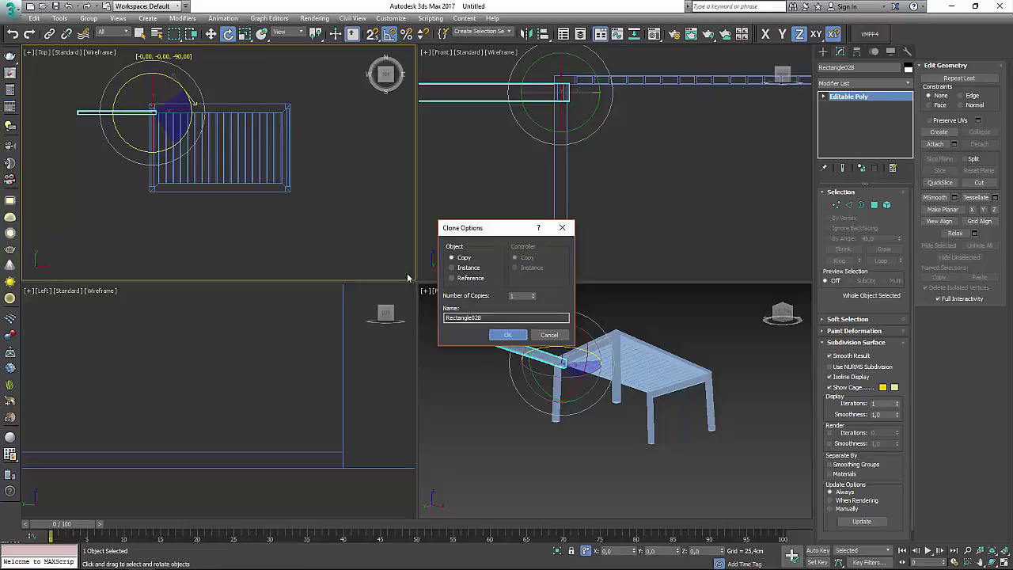
pyautogui.click(507, 334)
pyautogui.press('w')
pyautogui.moveTo(127, 96); pyautogui.dragTo(210, 79)
pyautogui.scroll(4, 214, 95)
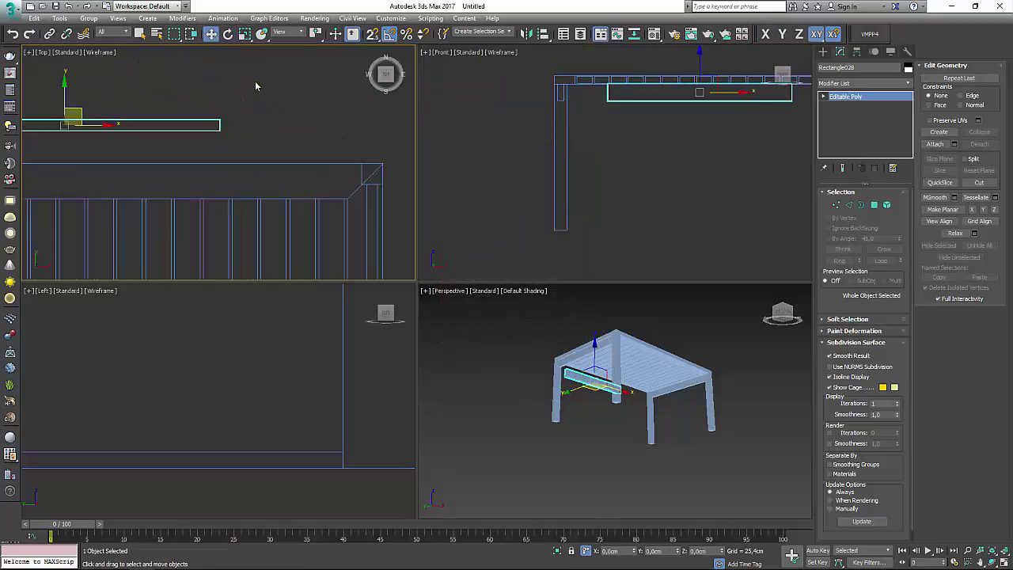
pyautogui.scroll(2, 223, 145)
pyautogui.moveTo(215, 148); pyautogui.dragTo(159, 121, button='middle')
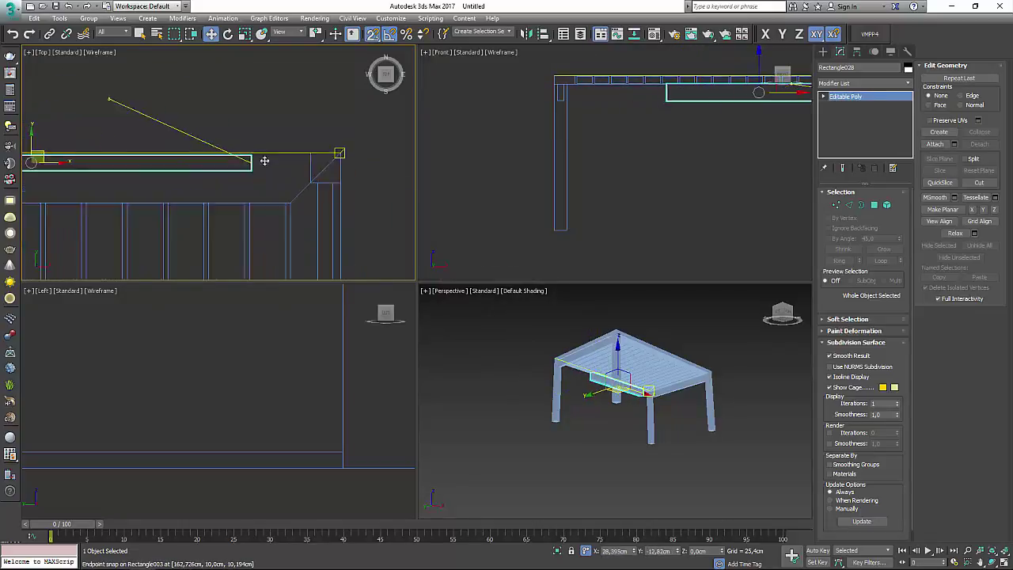
pyautogui.moveTo(158, 122); pyautogui.dragTo(328, 163)
pyautogui.scroll(-3, 362, 153)
# Step: Stretch the long rail's end vertices to the table corner, then copy it to the opposite long edge
pyautogui.press('1')
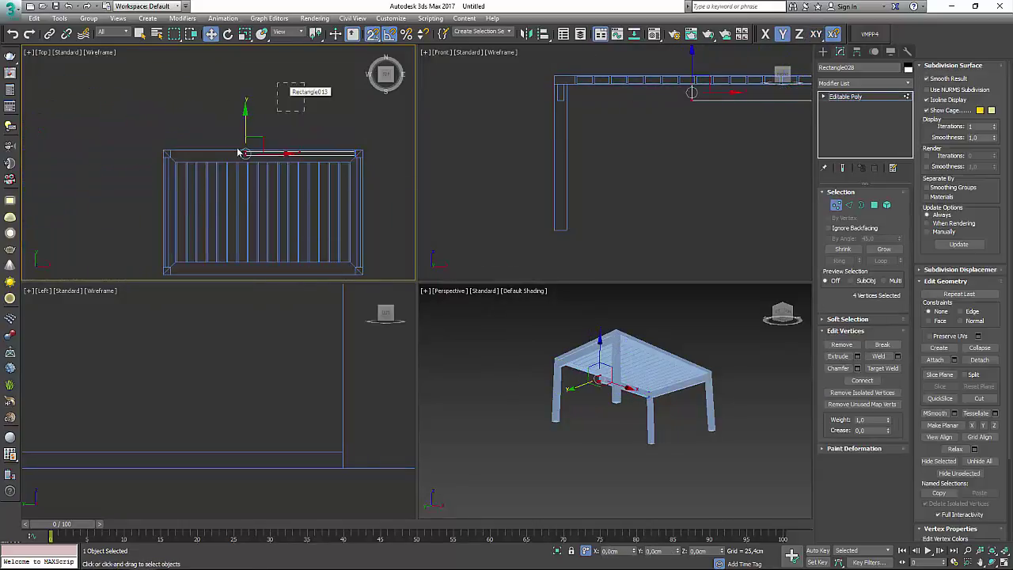
pyautogui.moveTo(269, 153); pyautogui.dragTo(155, 151)
pyautogui.scroll(2, 184, 156)
pyautogui.press('1')
pyautogui.scroll(-3, 241, 212)
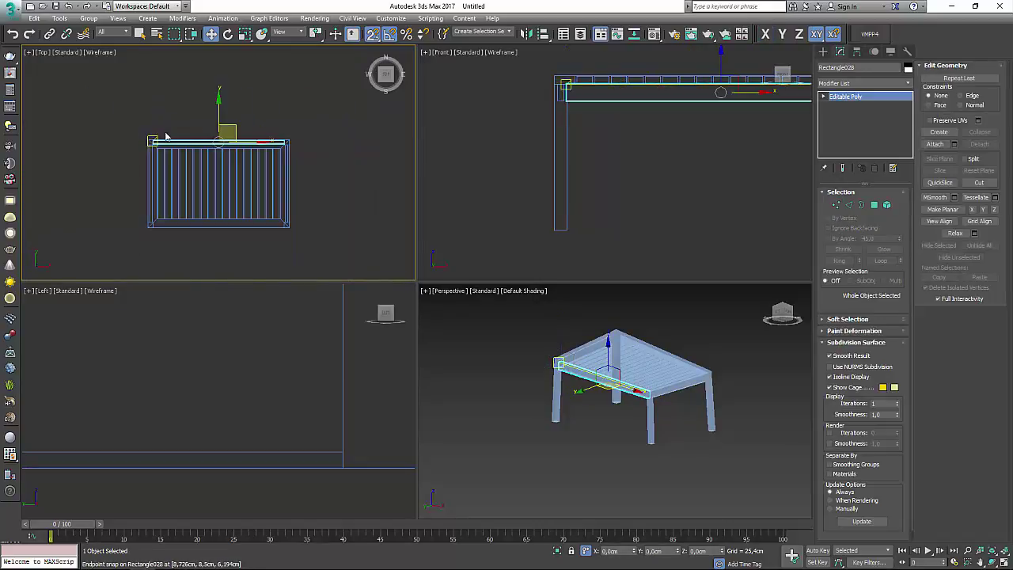
pyautogui.keyDown('shift'); pyautogui.moveTo(236, 155); pyautogui.dragTo(284, 210); pyautogui.keyUp('shift')
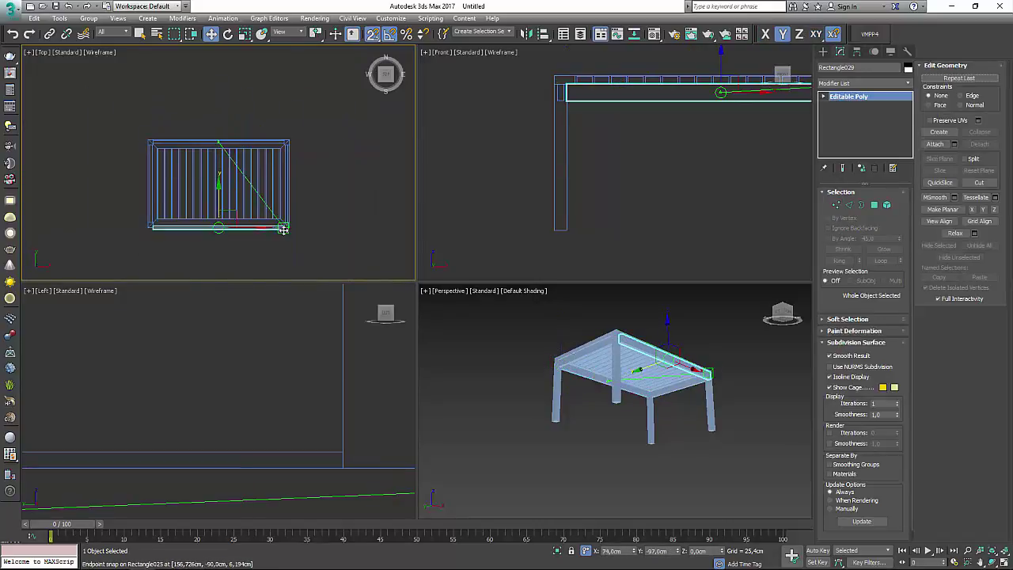
pyautogui.scroll(3, 261, 222)
# Step: Confirm the long-rail copy, then orbit and frame the whole table from another angle
pyautogui.press('Return')
pyautogui.click(499, 372)
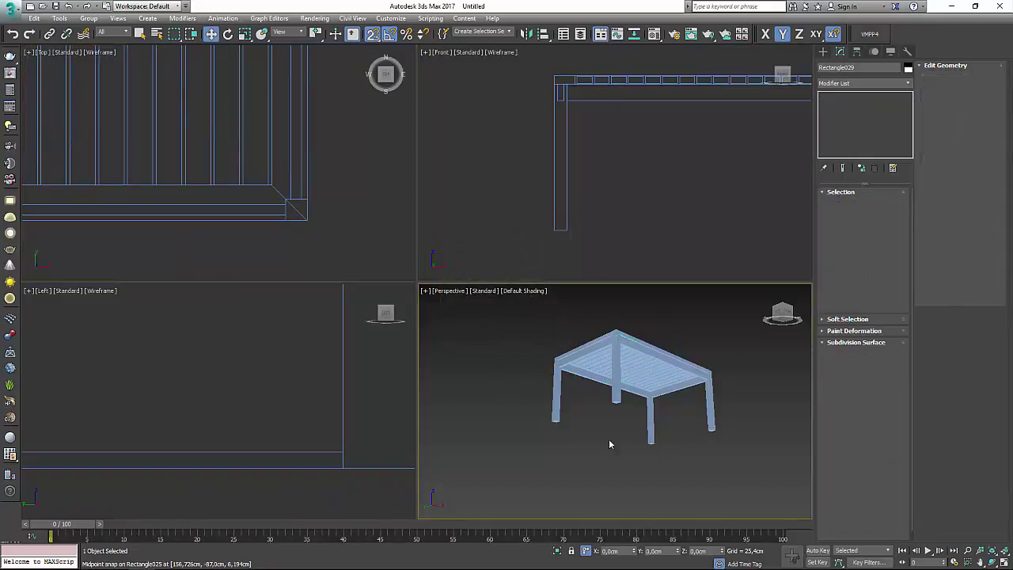
pyautogui.click(993, 562)
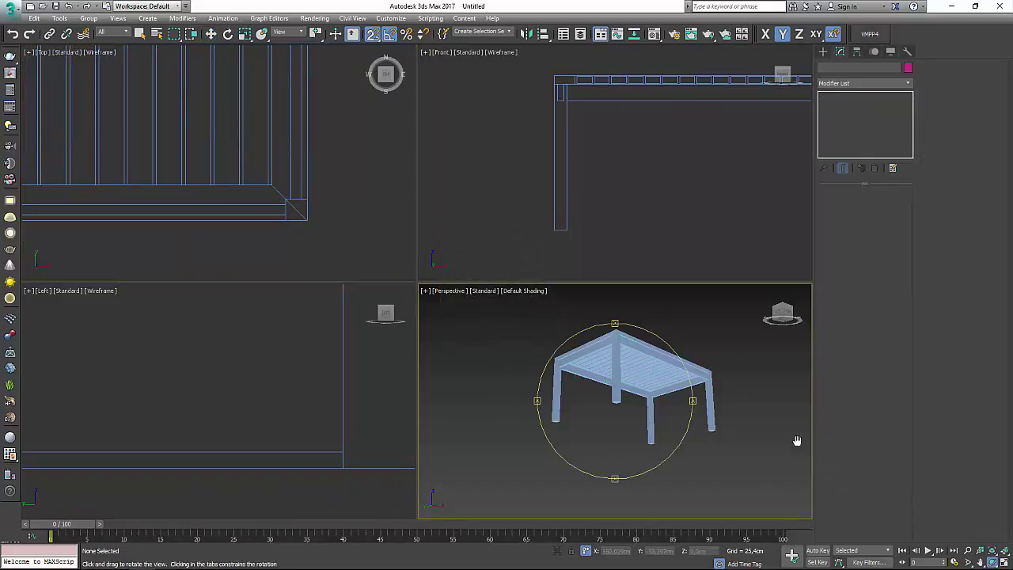
pyautogui.moveTo(797, 439)
pyautogui.mouseDown()
pyautogui.moveTo(777, 432)
pyautogui.moveTo(750, 384)
pyautogui.moveTo(625, 411)
pyautogui.moveTo(622, 456)
pyautogui.moveTo(610, 436)
pyautogui.moveTo(625, 422)
pyautogui.moveTo(553, 459)
pyautogui.mouseUp()
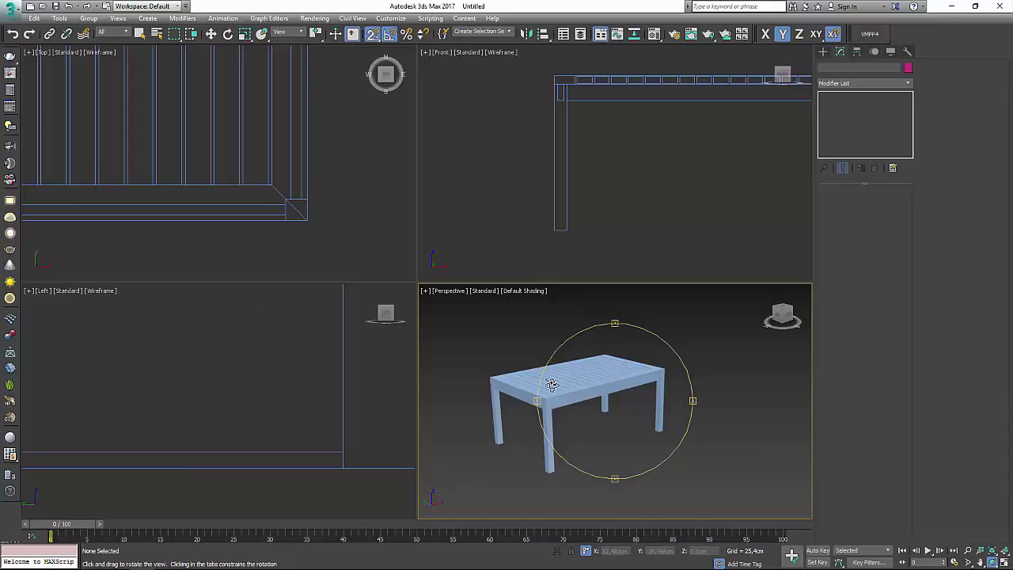
pyautogui.press('w')
pyautogui.press('z')
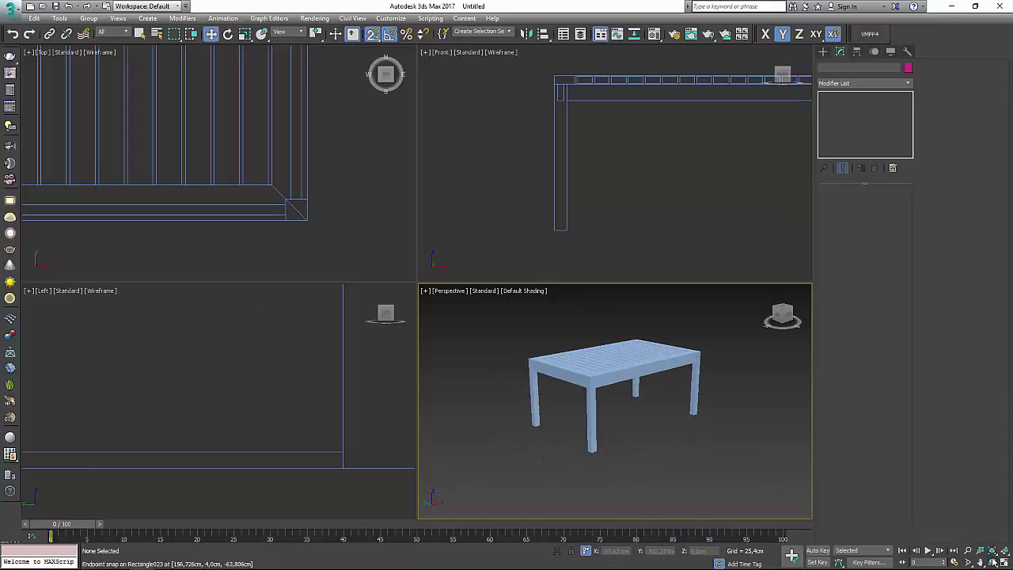
# Step: Maximize the Perspective viewport and zoom in on the corner legs from several sides
pyautogui.click(992, 561)
pyautogui.hotkey('alt', 'w')
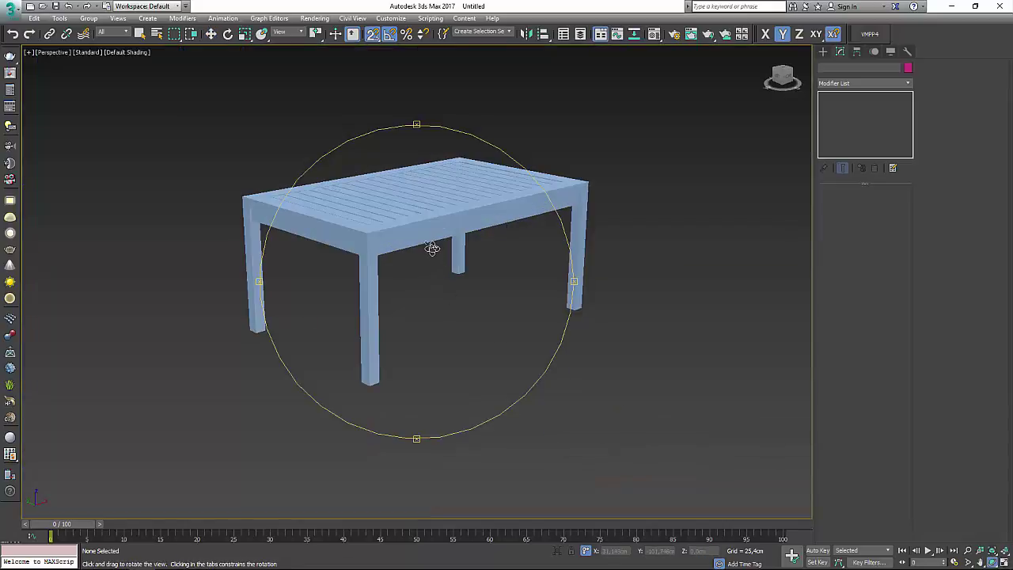
pyautogui.moveTo(431, 247); pyautogui.dragTo(431, 253)
pyautogui.scroll(2, 320, 232)
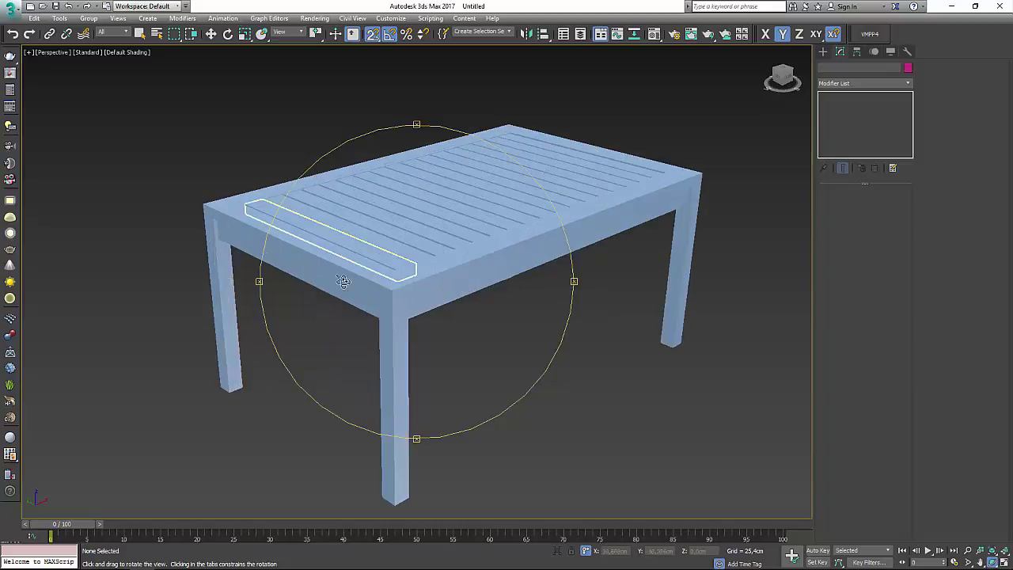
pyautogui.scroll(2, 348, 286)
pyautogui.scroll(3, 387, 286)
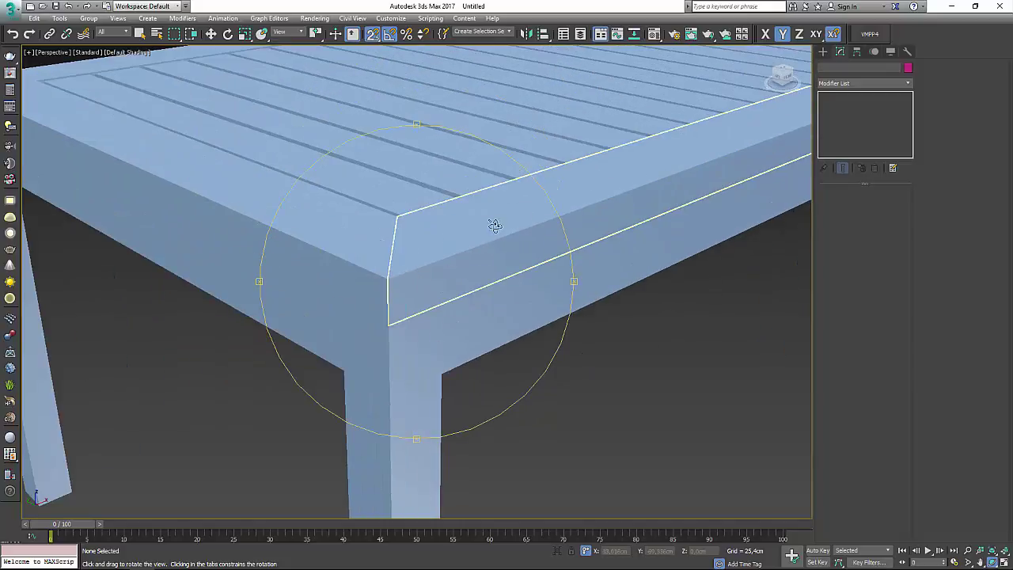
pyautogui.moveTo(495, 226)
pyautogui.mouseDown()
pyautogui.moveTo(520, 272)
pyautogui.moveTo(556, 267)
pyautogui.moveTo(541, 334)
pyautogui.mouseUp()
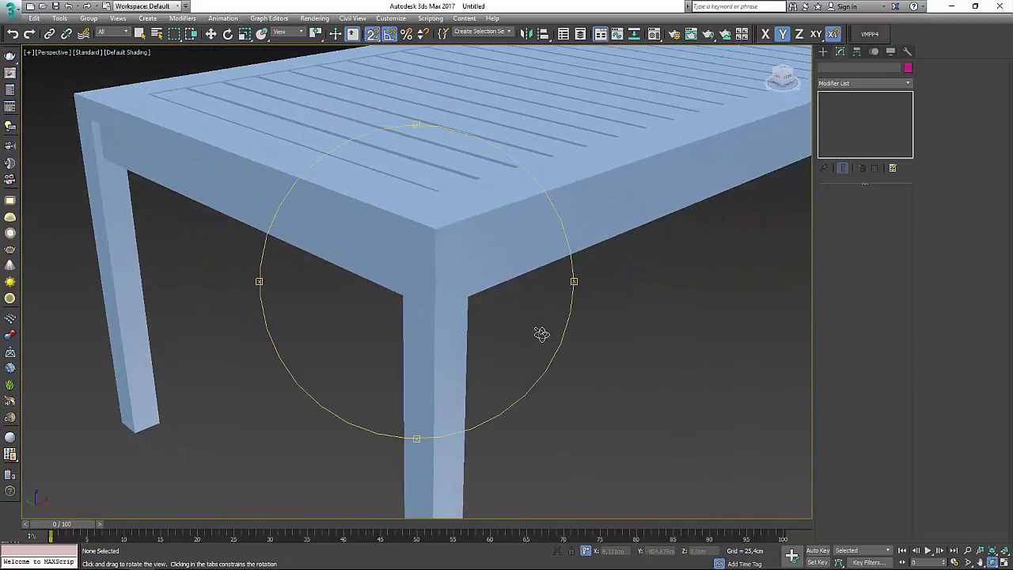
pyautogui.scroll(-7, 541, 333)
pyautogui.moveTo(441, 341); pyautogui.dragTo(340, 353)
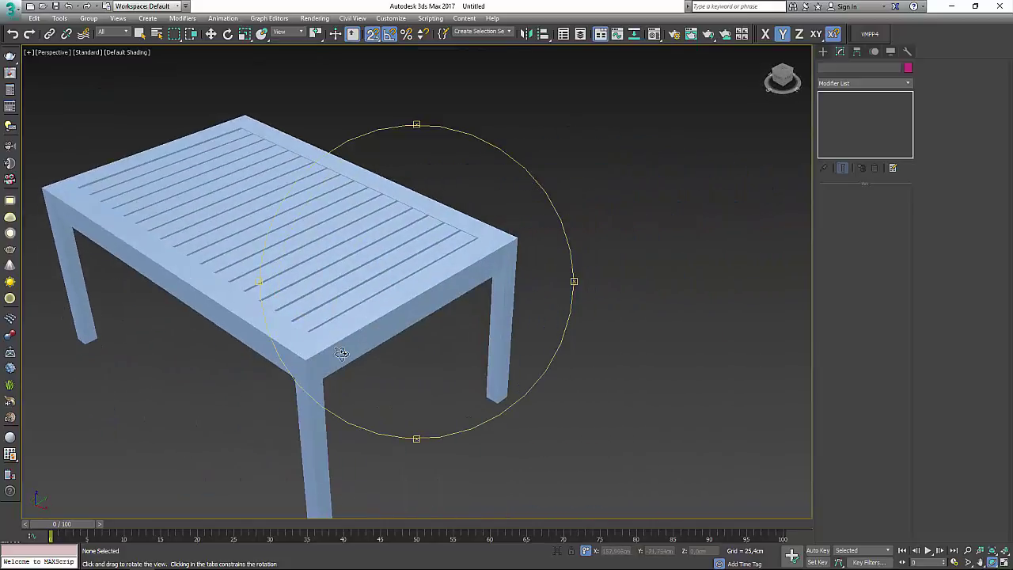
pyautogui.scroll(4, 341, 353)
pyautogui.scroll(2, 297, 348)
# Step: Select the tabletop frame and pan to see the rail joint
pyautogui.press('w')
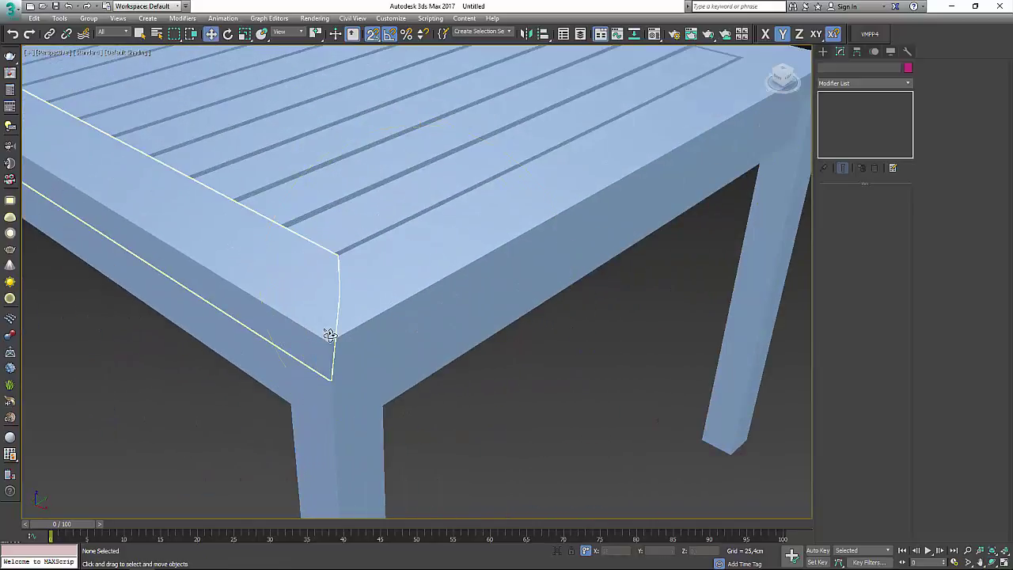
pyautogui.click(327, 334)
pyautogui.moveTo(293, 279); pyautogui.dragTo(325, 271, button='middle')
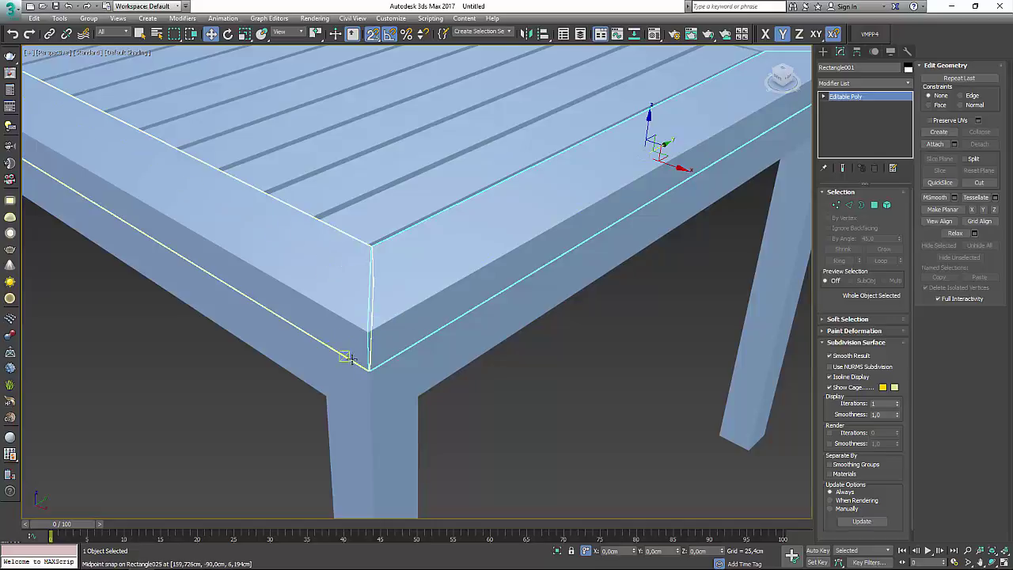
# Step: Convert the near corner leg to an editable poly and attach objects from the attach list
pyautogui.scroll(-5, 476, 241)
pyautogui.click(478, 265)
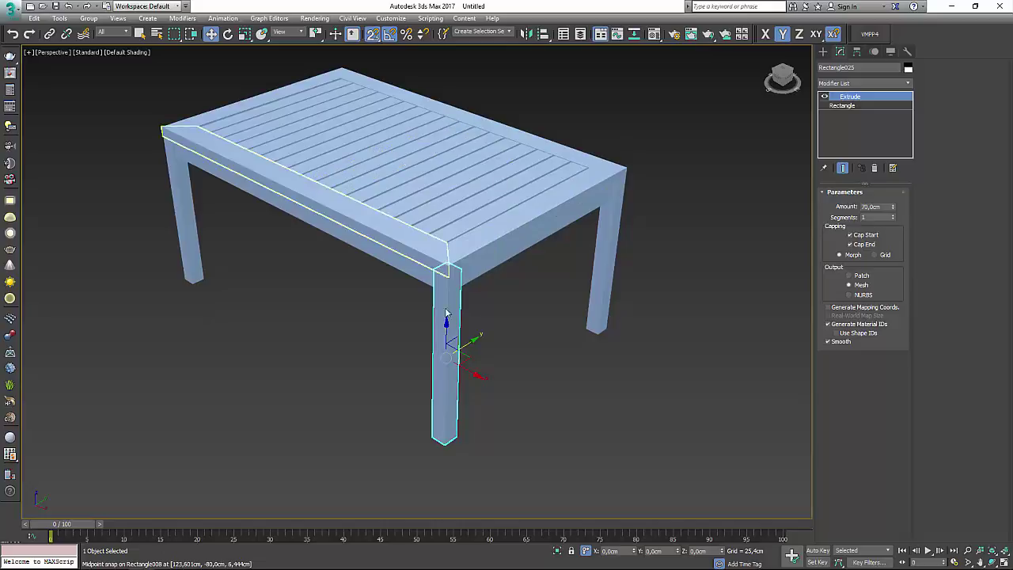
pyautogui.moveTo(561, 344); pyautogui.dragTo(587, 356, button='middle')
pyautogui.rightClick(578, 345)
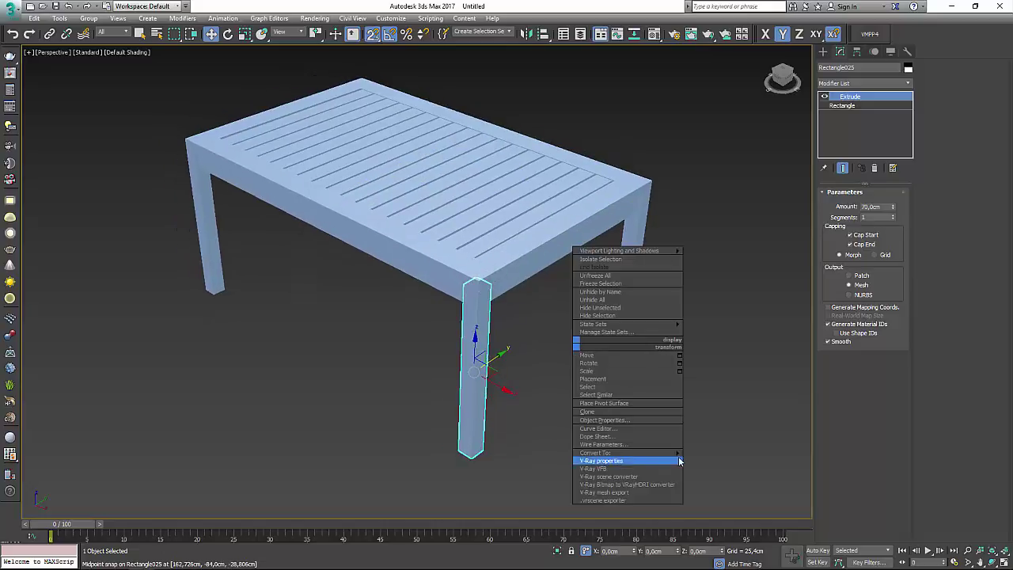
pyautogui.moveTo(595, 452)
pyautogui.click(727, 463)
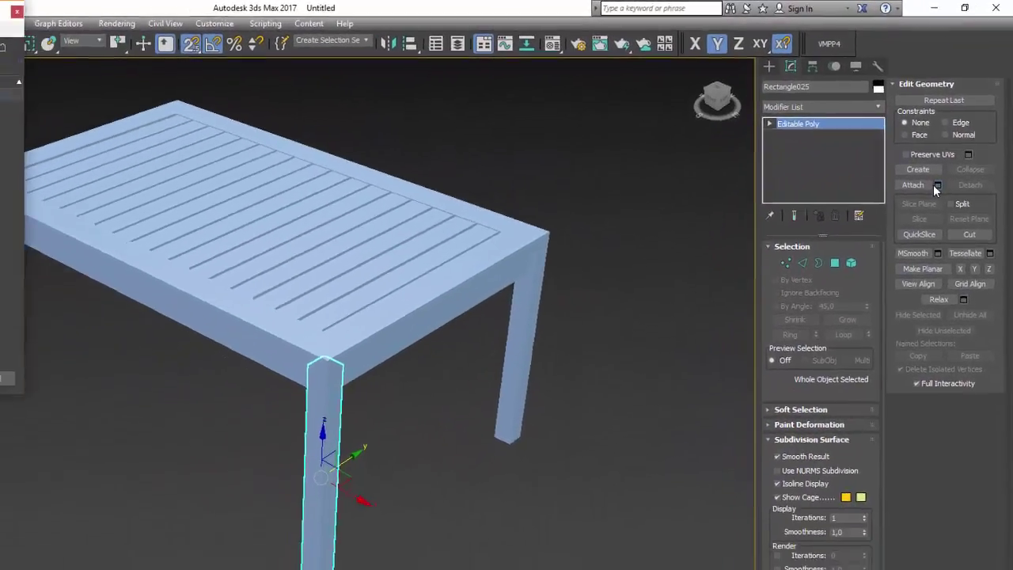
pyautogui.click(920, 227)
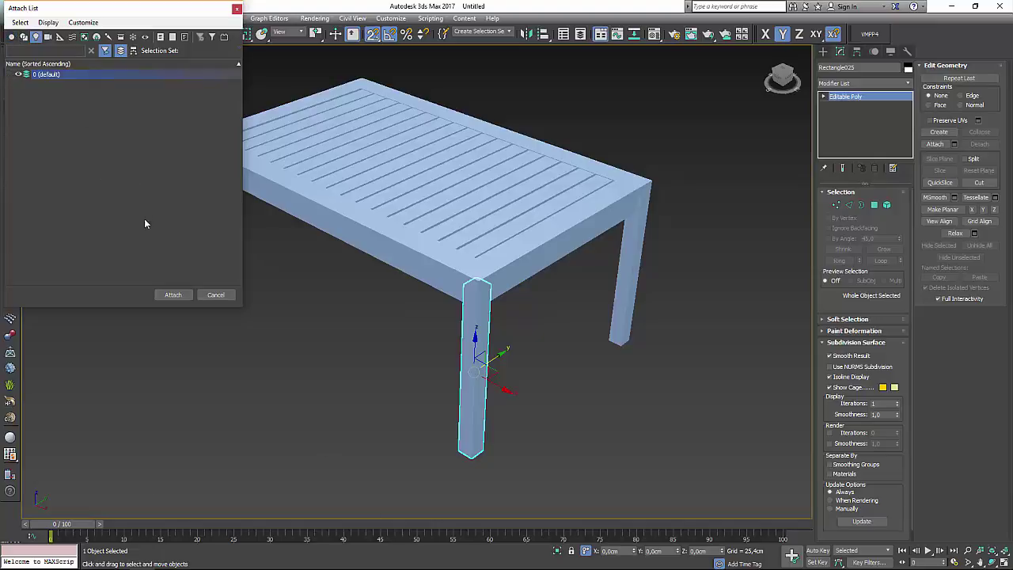
pyautogui.click(172, 294)
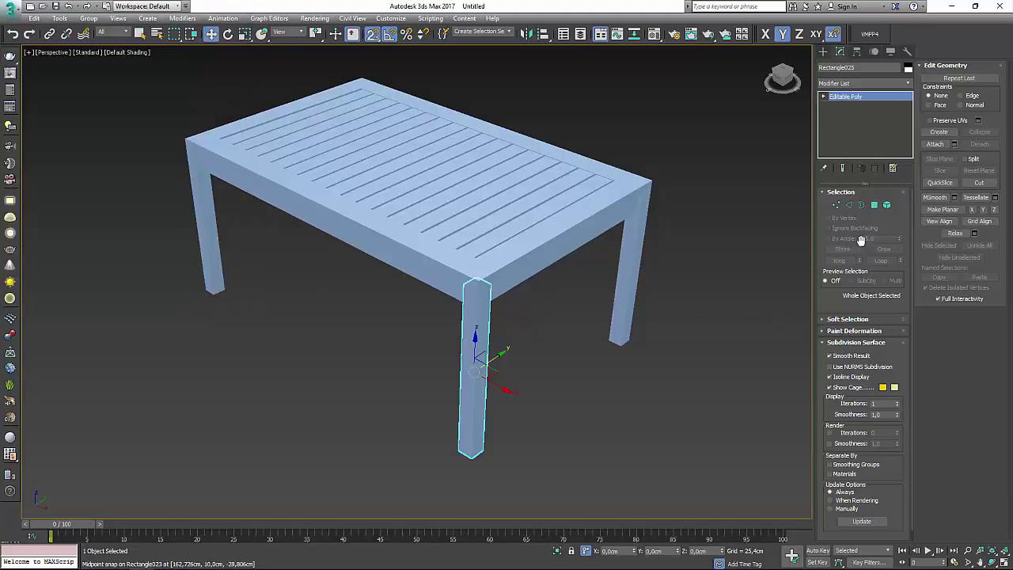
# Step: Attach the remaining tabletop slats, left and back frame rails, front leg and side apron
pyautogui.click(934, 143)
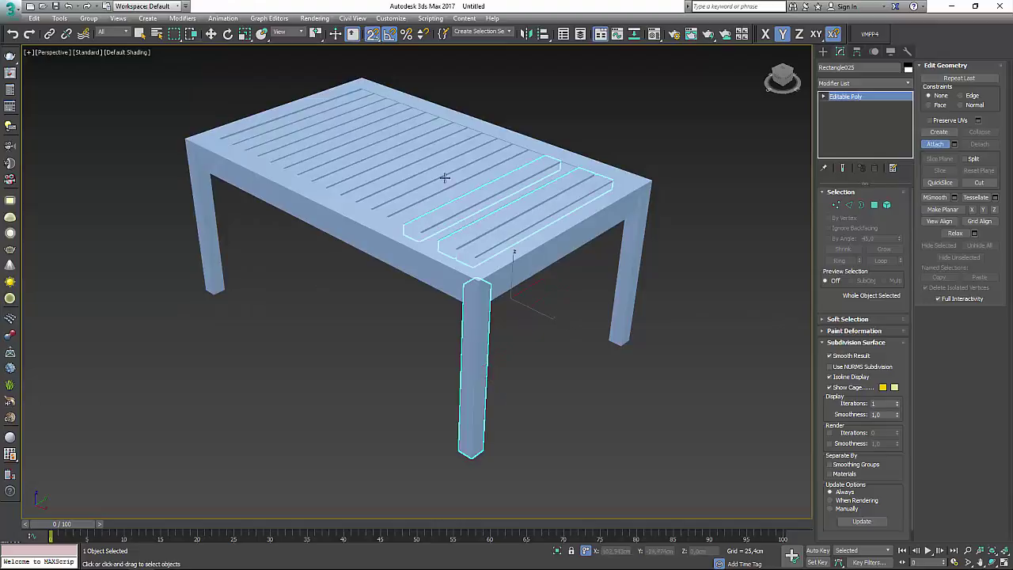
pyautogui.click(317, 125)
pyautogui.click(202, 139)
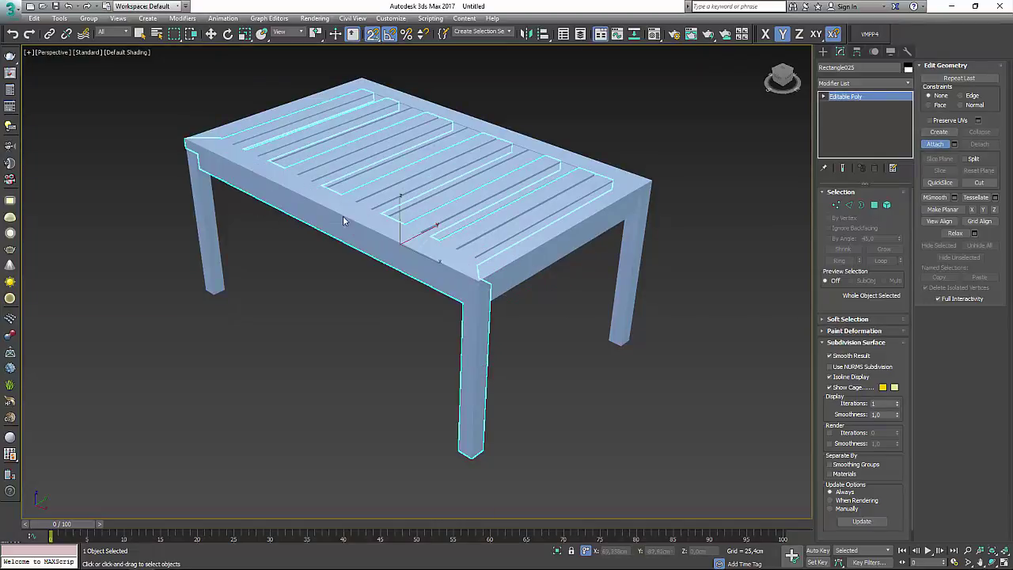
pyautogui.click(549, 252)
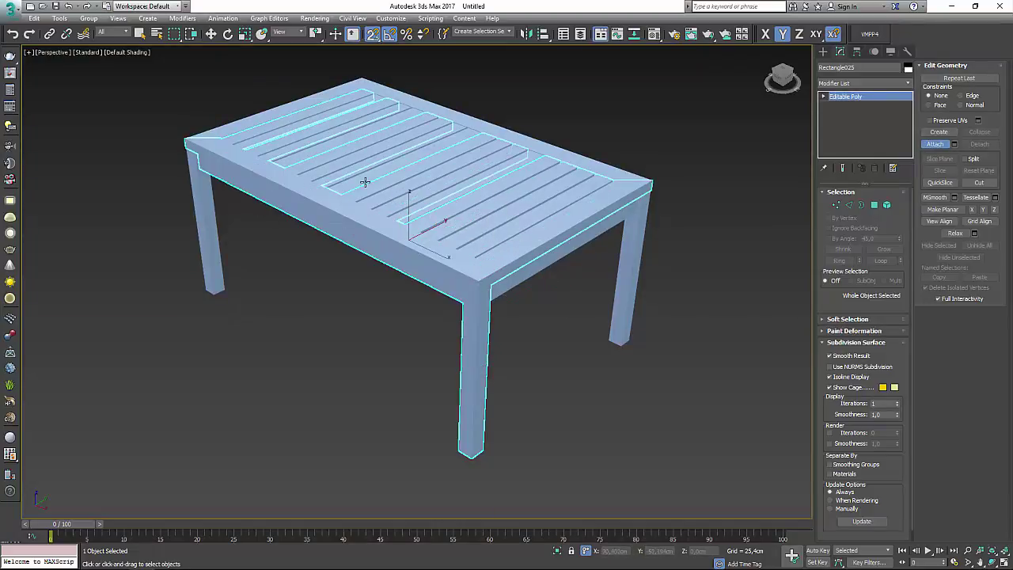
pyautogui.click(202, 147)
pyautogui.click(190, 167)
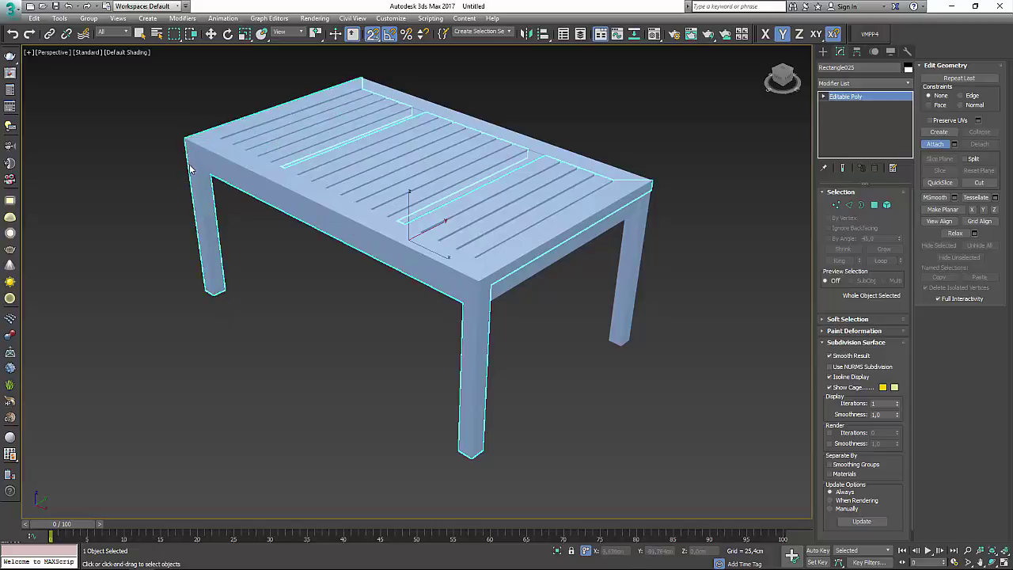
pyautogui.click(541, 271)
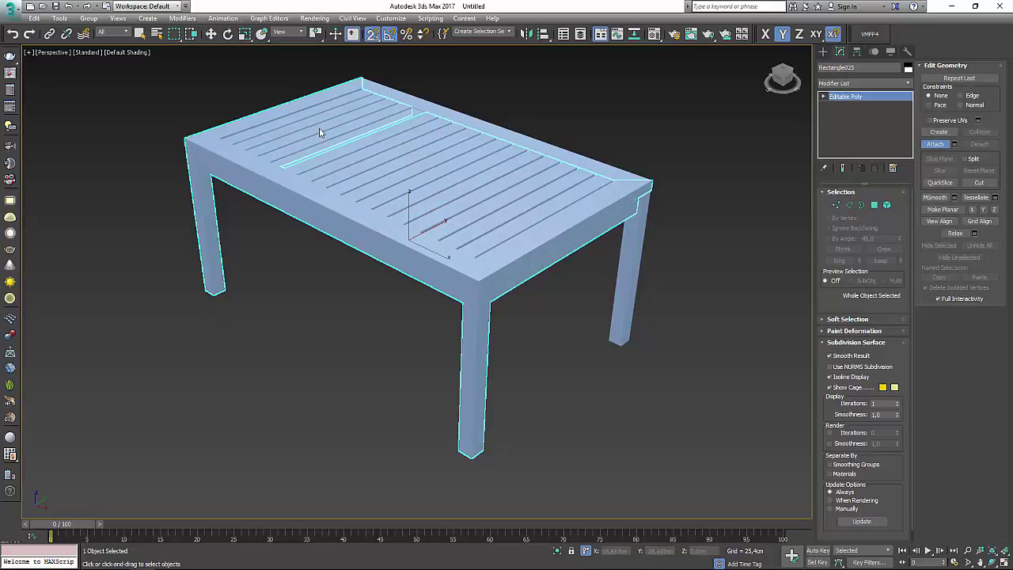
pyautogui.click(443, 114)
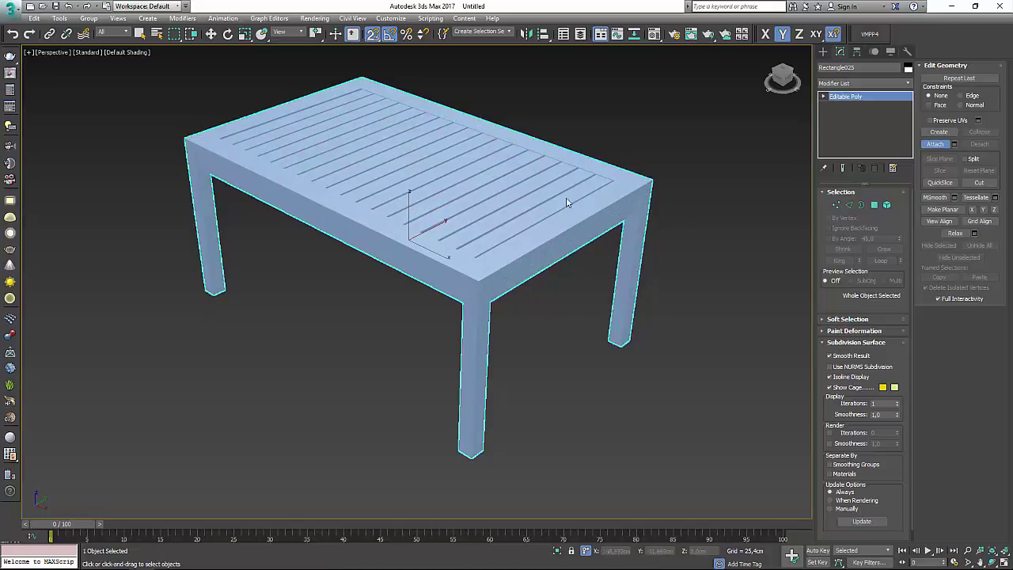
# Step: Finish attaching and test-move the table to confirm it is one object
pyautogui.press('w')
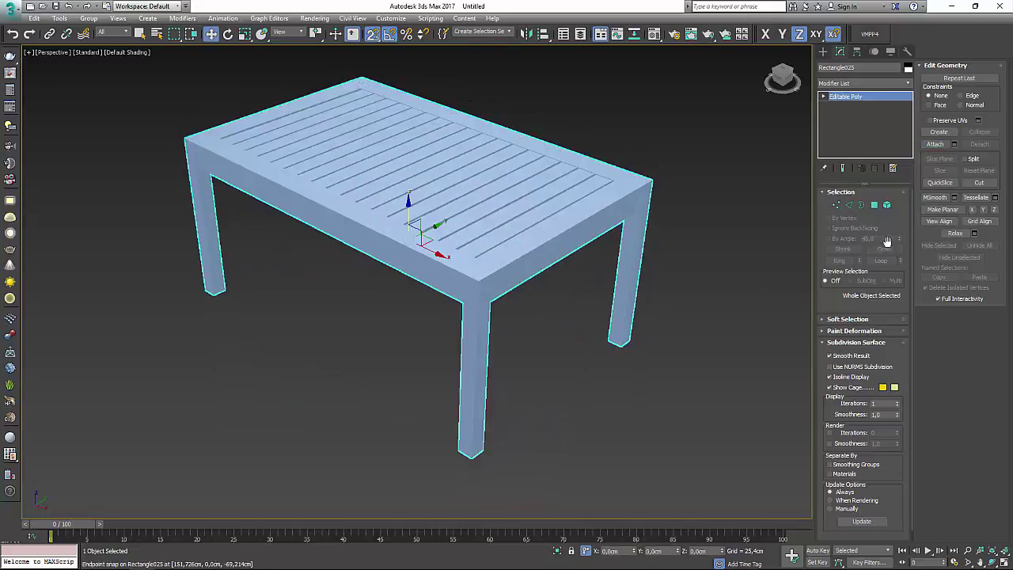
pyautogui.click(932, 144)
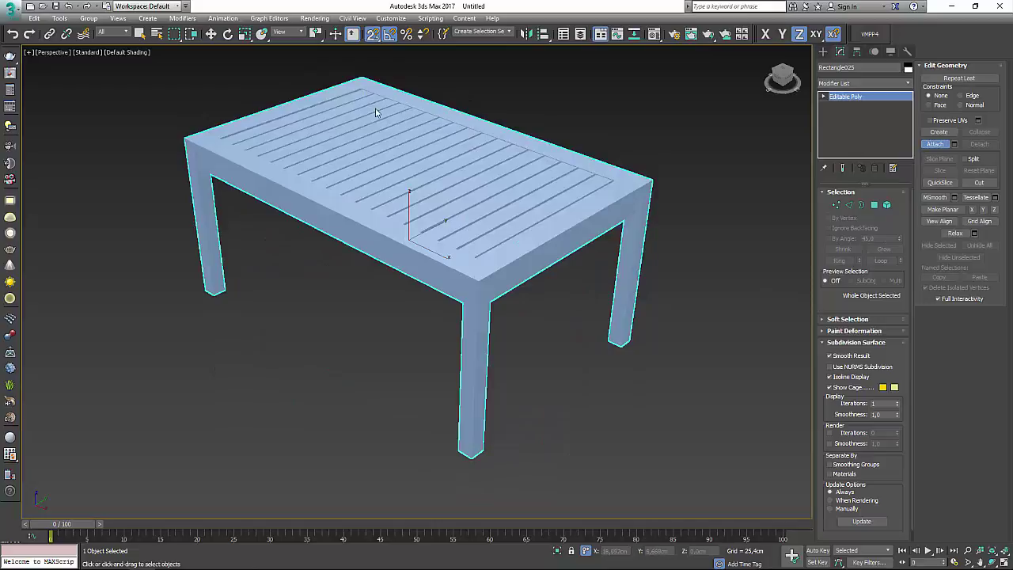
pyautogui.press('w')
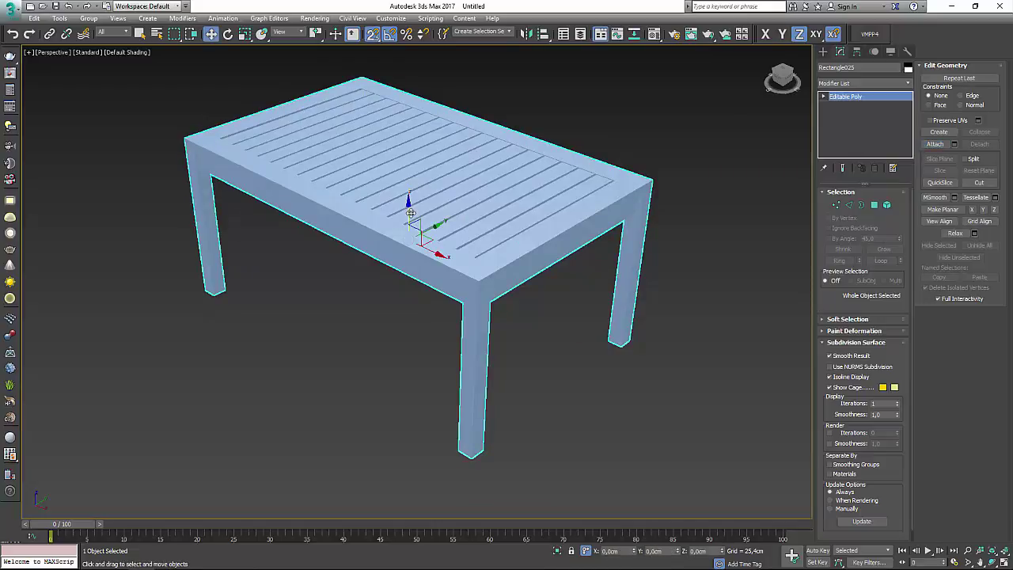
pyautogui.moveTo(411, 212); pyautogui.dragTo(670, 350)
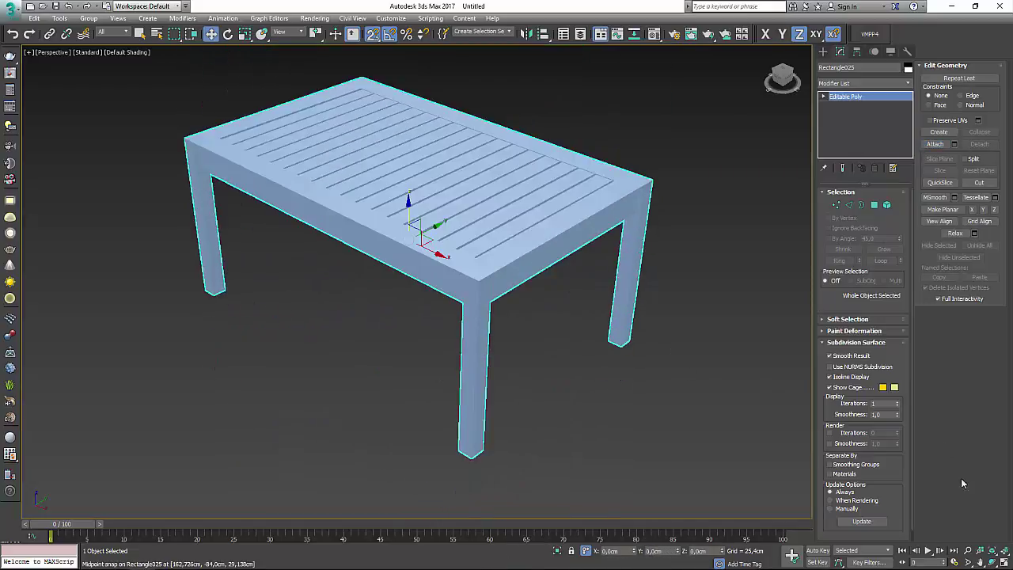
# Step: Select all of the table's edges and set a 0.2 cm chamfer amount
pyautogui.click(849, 206)
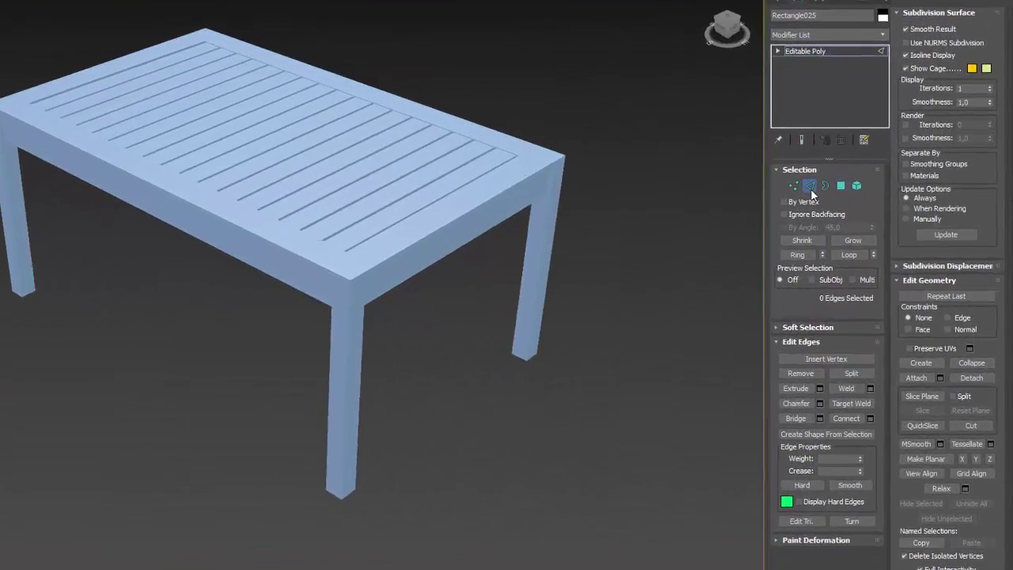
pyautogui.hotkey('ctrl', 'a')
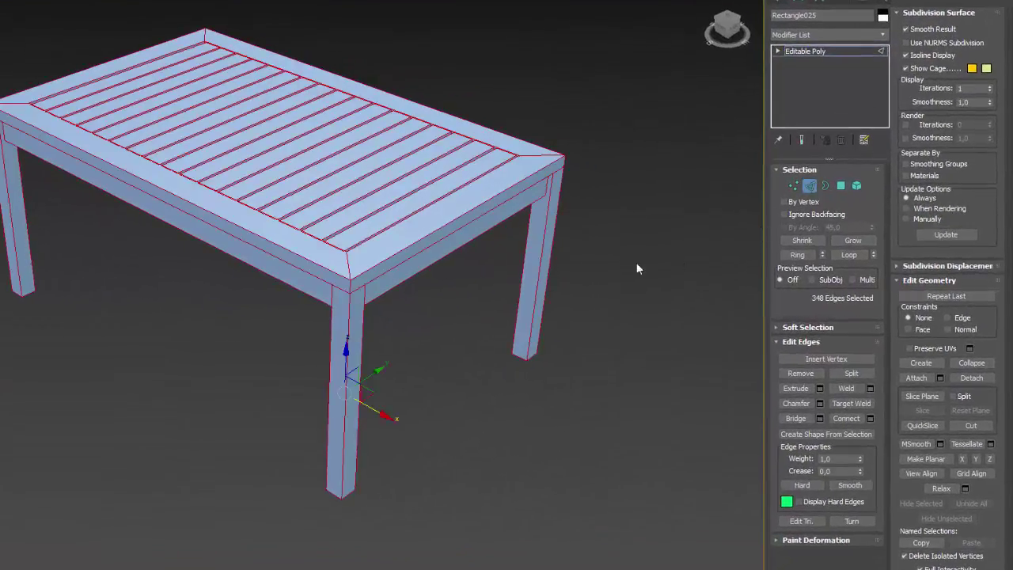
pyautogui.scroll(2, 368, 259)
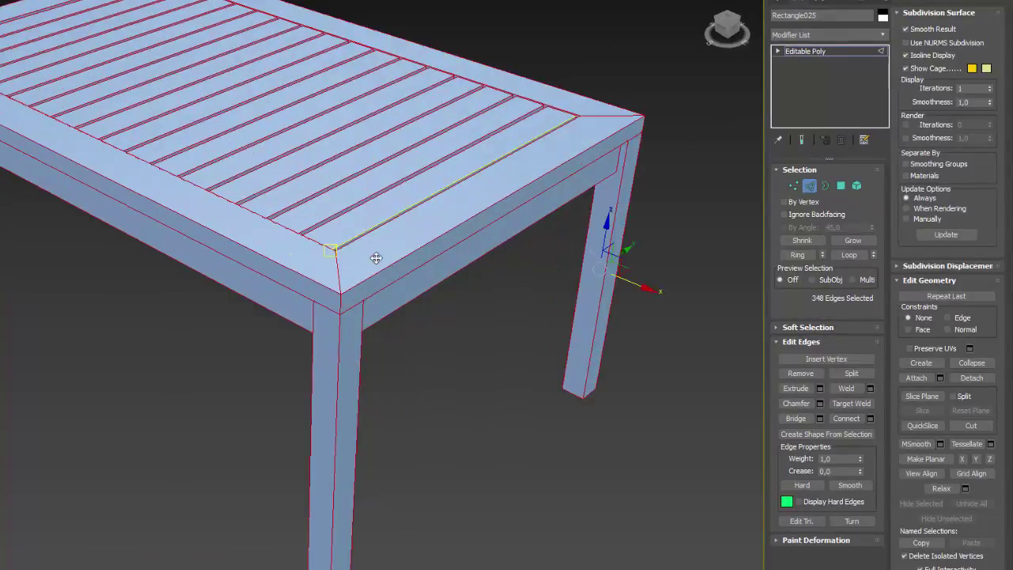
pyautogui.click(820, 402)
pyautogui.write('0,')
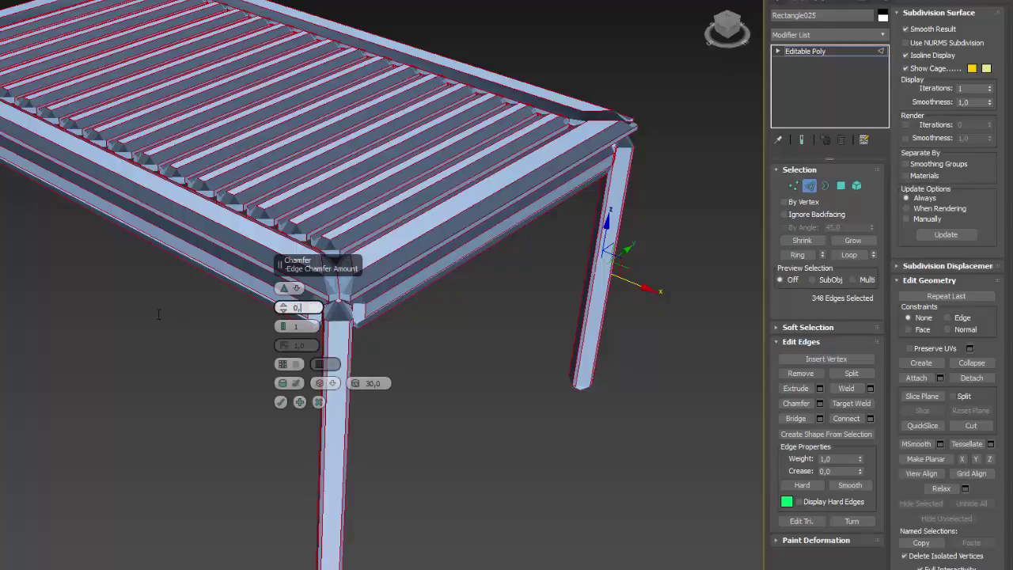
pyautogui.write('2')
pyautogui.press('Return')
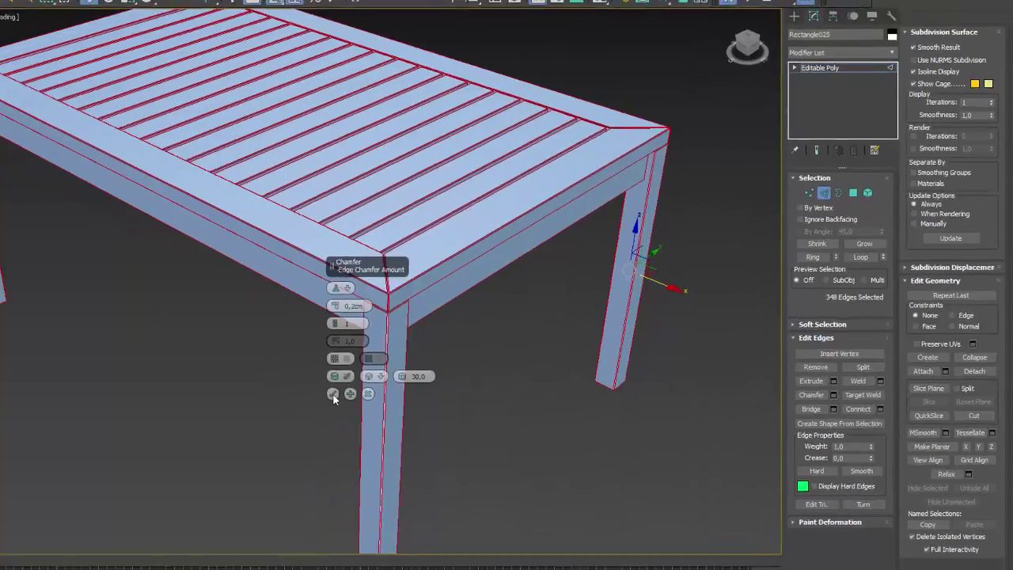
# Step: Apply the 0.2 cm chamfer to all edges and orbit around the table
pyautogui.click(280, 402)
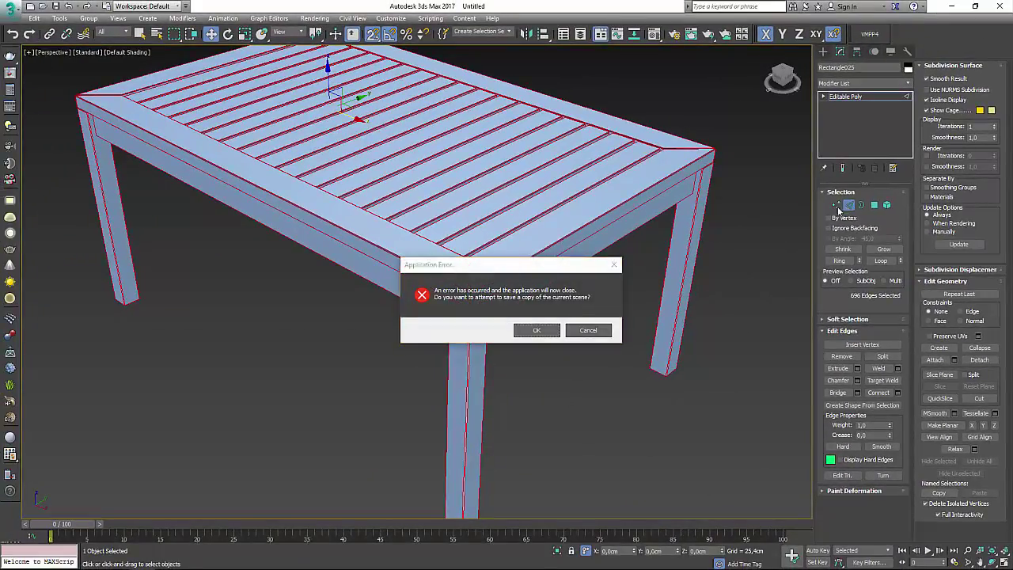
pyautogui.scroll(-4, 505, 375)
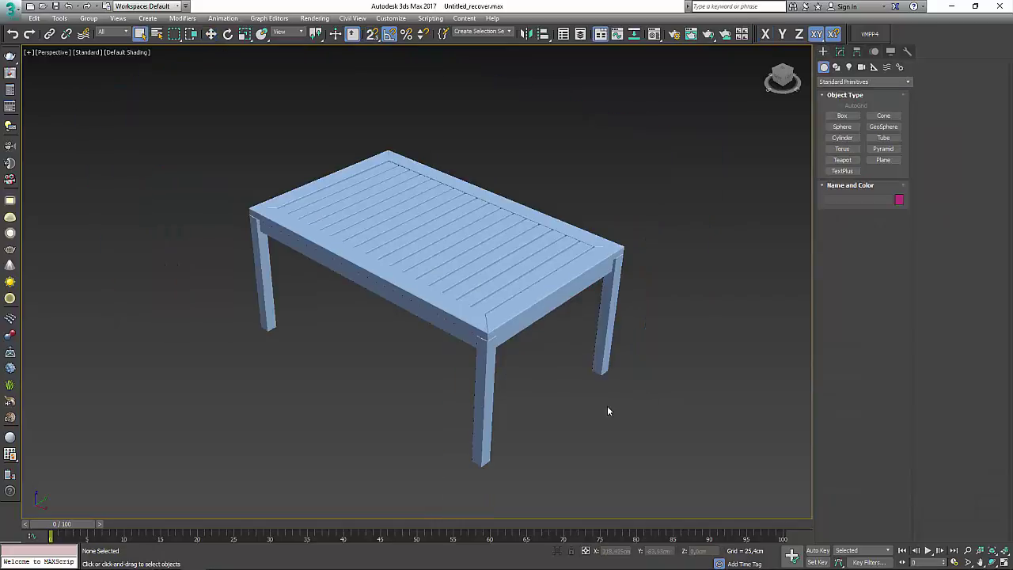
pyautogui.click(993, 563)
pyautogui.moveTo(478, 314)
pyautogui.mouseDown()
pyautogui.moveTo(357, 303)
pyautogui.moveTo(376, 311)
pyautogui.mouseUp()
pyautogui.scroll(2, 377, 311)
pyautogui.scroll(2, 330, 251)
pyautogui.scroll(3, 362, 243)
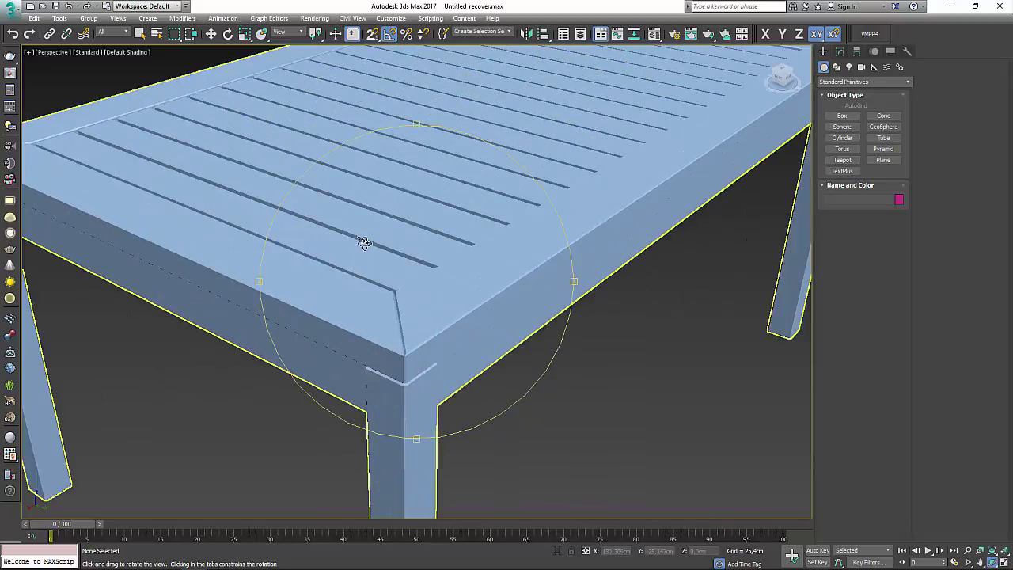
pyautogui.scroll(2, 424, 360)
pyautogui.scroll(-3, 424, 359)
# Step: Orbit and zoom to inspect the table's underside and tabletop corners
pyautogui.moveTo(403, 350)
pyautogui.mouseDown()
pyautogui.moveTo(391, 327)
pyautogui.moveTo(403, 171)
pyautogui.moveTo(426, 306)
pyautogui.moveTo(502, 276)
pyautogui.mouseUp()
pyautogui.scroll(3, 762, 336)
pyautogui.scroll(3, 599, 301)
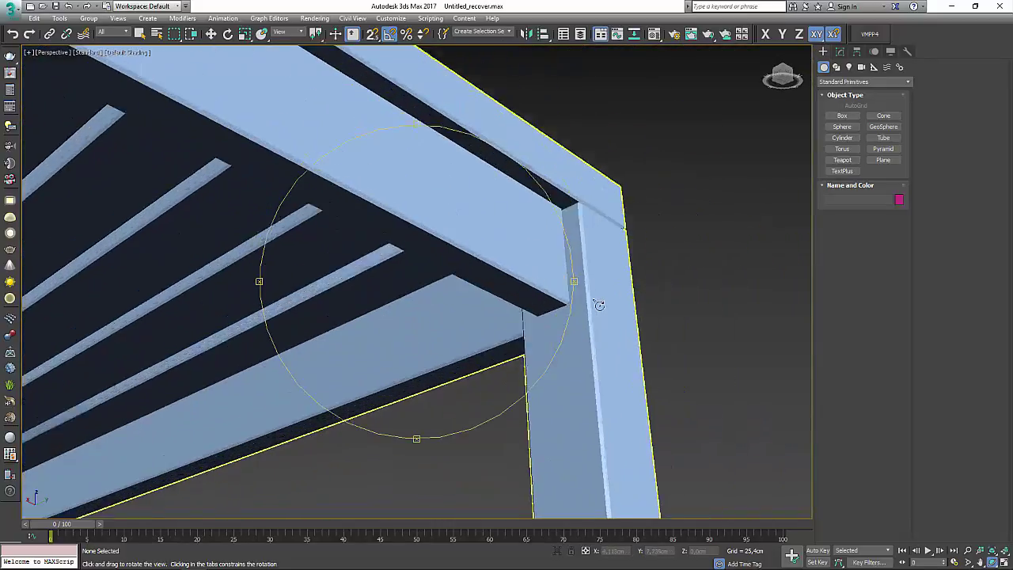
pyautogui.scroll(2, 580, 312)
pyautogui.scroll(-2, 549, 163)
pyautogui.scroll(-3, 552, 185)
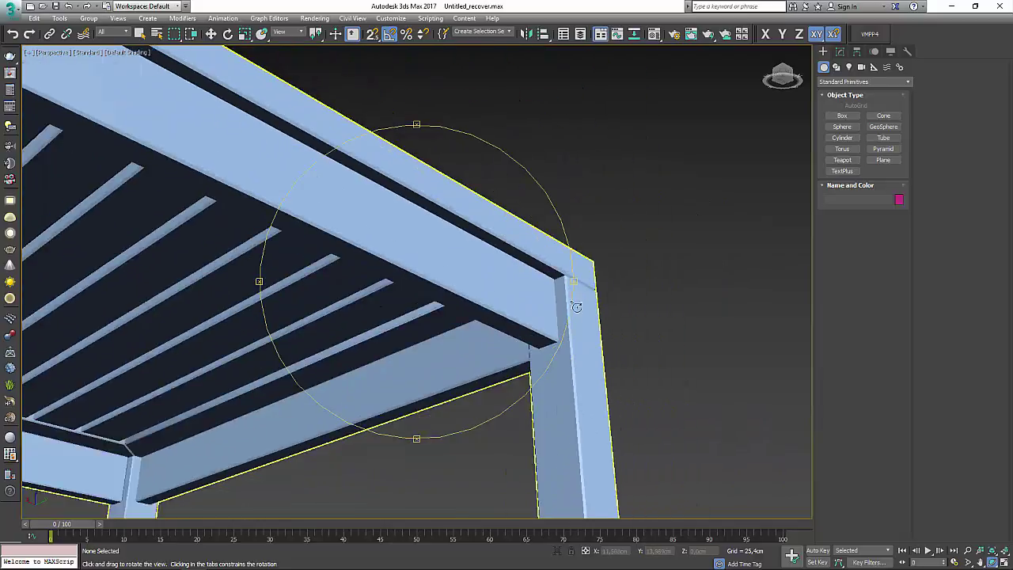
pyautogui.moveTo(575, 293)
pyautogui.mouseDown()
pyautogui.moveTo(375, 345)
pyautogui.moveTo(452, 335)
pyautogui.moveTo(402, 324)
pyautogui.moveTo(511, 372)
pyautogui.moveTo(393, 245)
pyautogui.moveTo(416, 292)
pyautogui.mouseUp()
pyautogui.scroll(1, 390, 315)
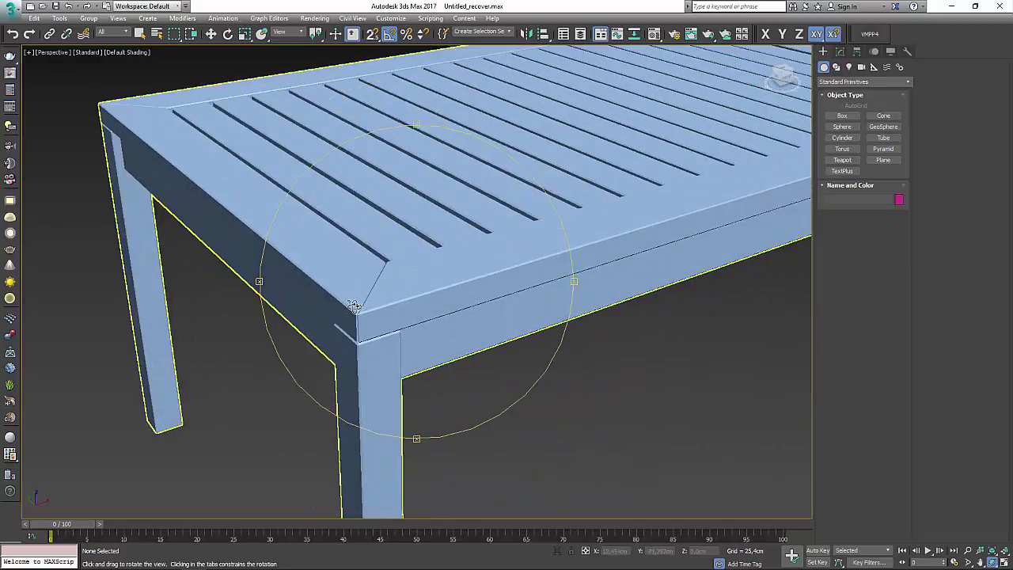
pyautogui.scroll(1, 391, 317)
pyautogui.scroll(1, 392, 318)
pyautogui.scroll(-2, 475, 309)
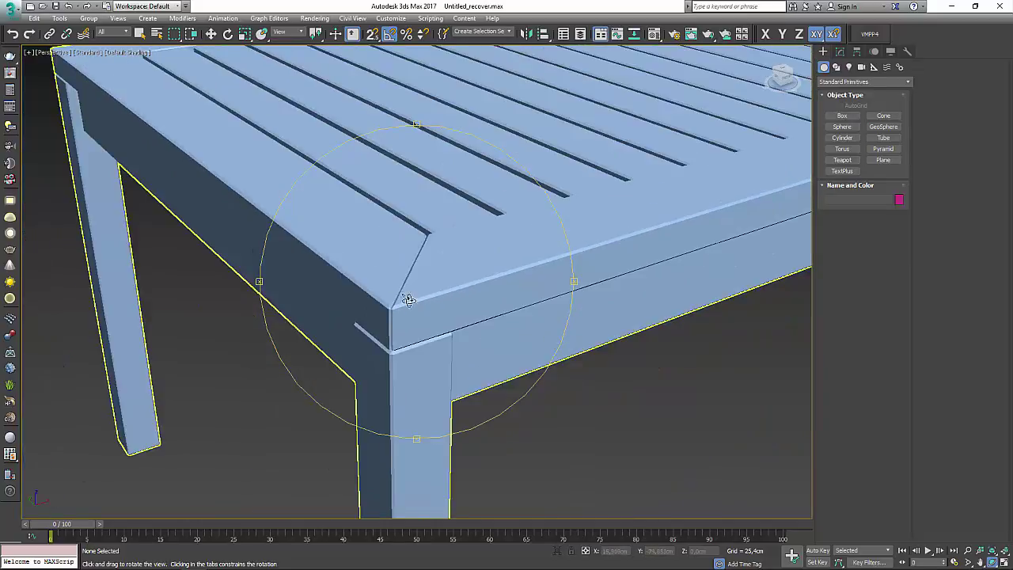
pyautogui.scroll(-3, 405, 295)
pyautogui.moveTo(416, 275)
pyautogui.mouseDown()
pyautogui.moveTo(380, 203)
pyautogui.moveTo(376, 243)
pyautogui.moveTo(407, 258)
pyautogui.mouseUp()
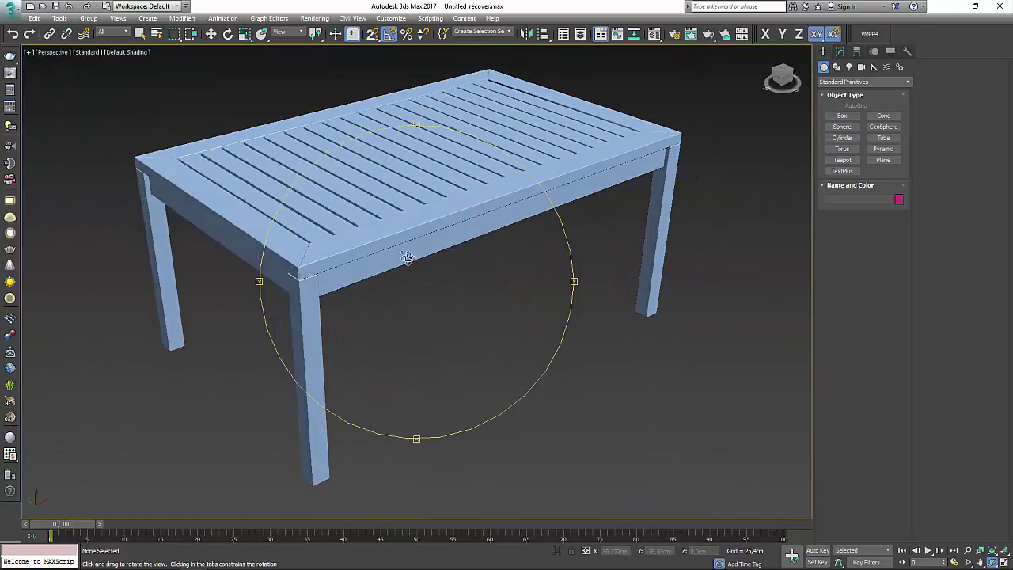
# Step: Select the whole table and recentre it in the view
pyautogui.rightClick(499, 317)
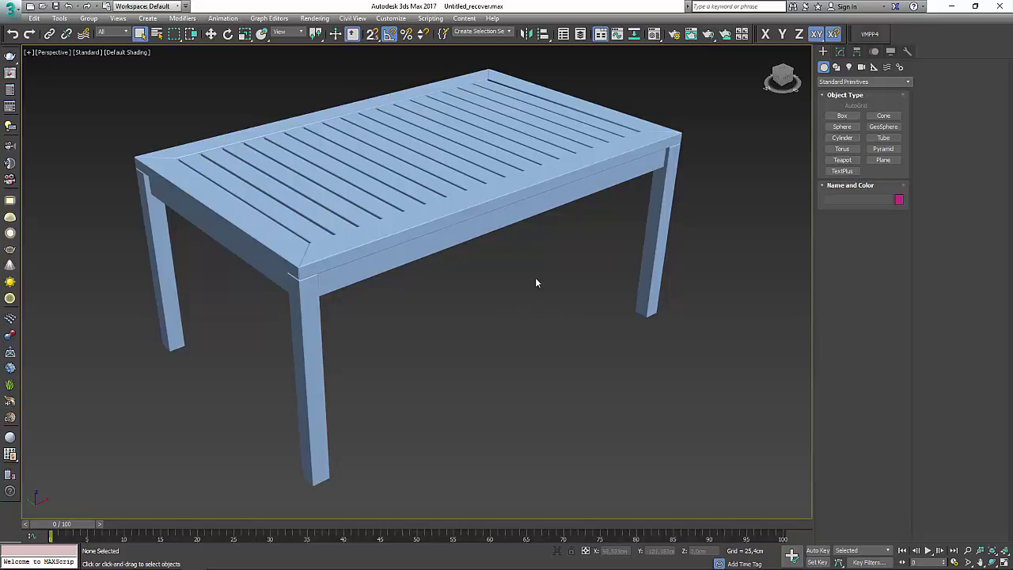
pyautogui.click(539, 193)
pyautogui.moveTo(573, 196); pyautogui.dragTo(586, 204, button='middle')
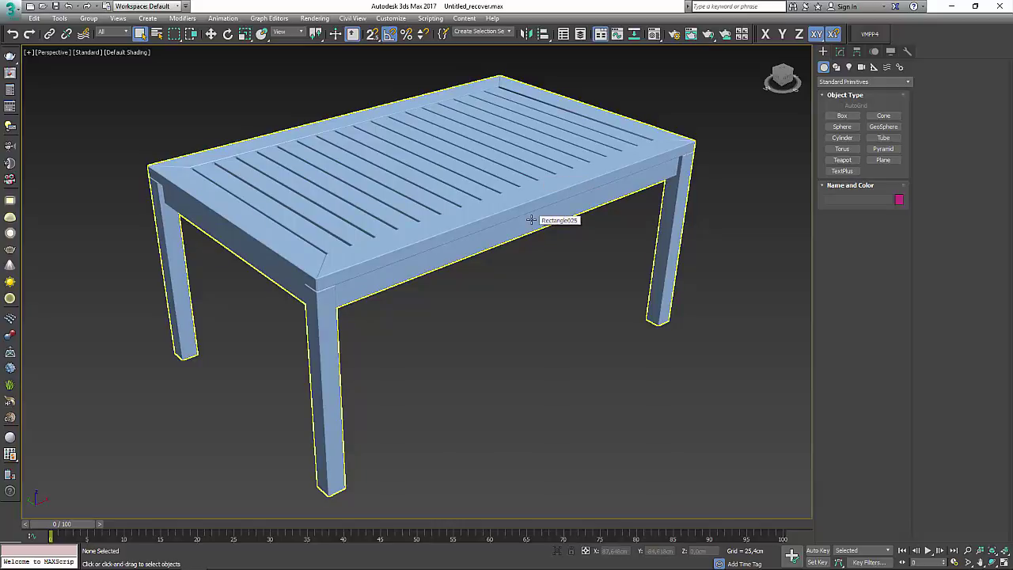
pyautogui.moveTo(531, 219); pyautogui.dragTo(522, 222, button='middle')
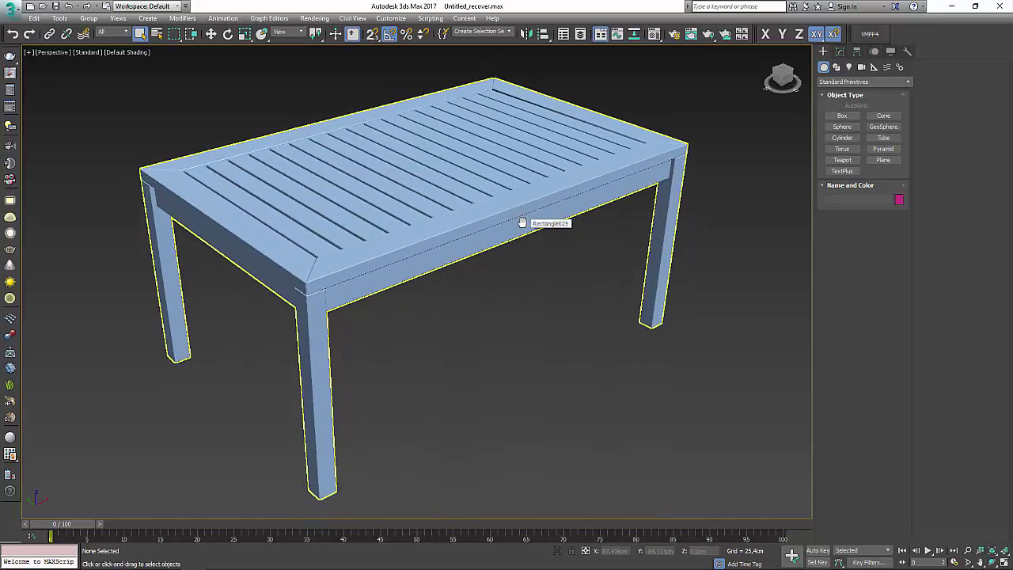